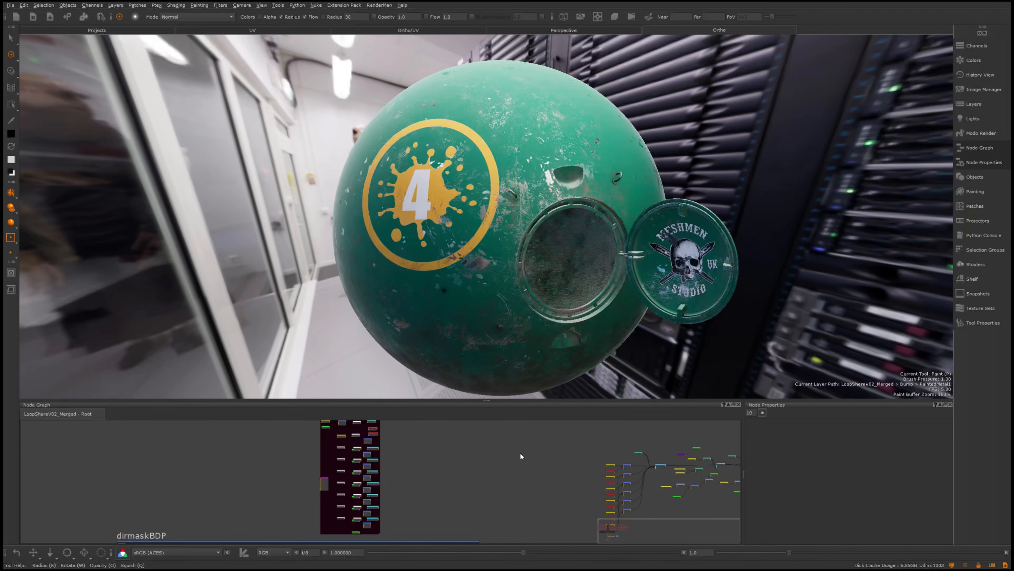
Step: Enlarge the Node Graph to fill the workspace, look over its node groups, and restore the previous layout
{"action": "middle_click_drag", "start_coordinate": [518, 453], "coordinate": [582, 457]}
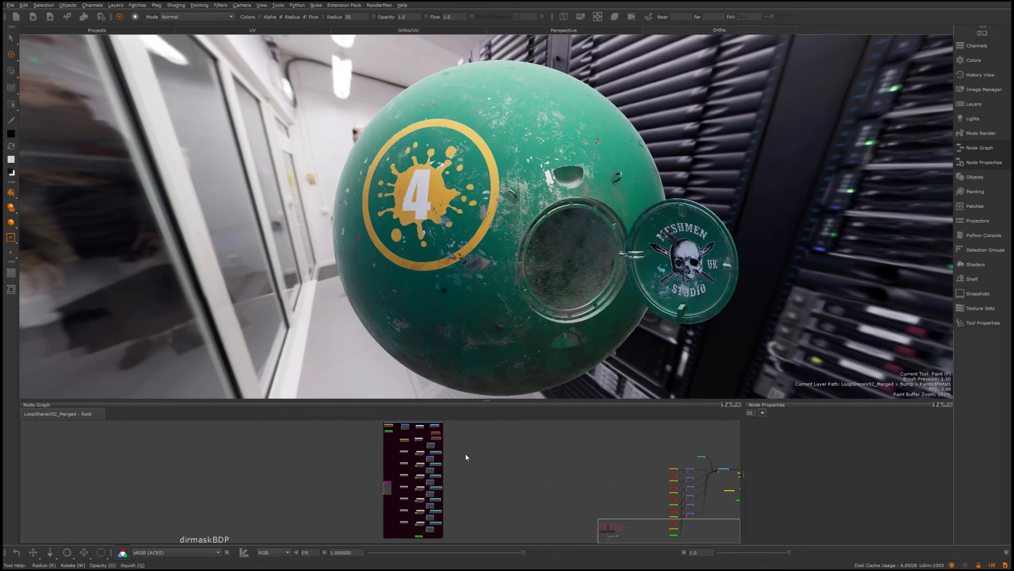
{"action": "key", "text": "space"}
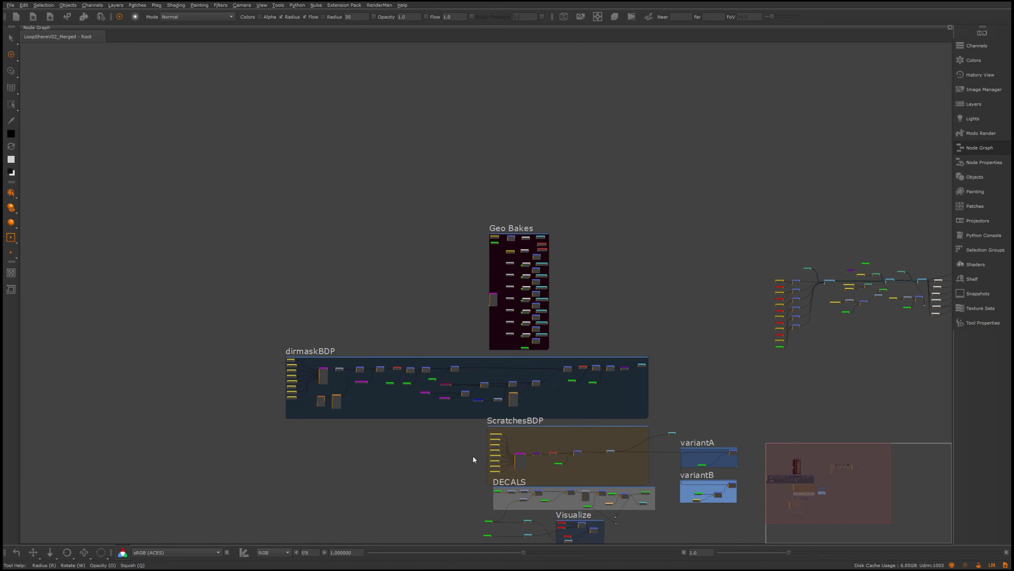
{"action": "key", "text": "space"}
{"action": "key", "text": "space"}
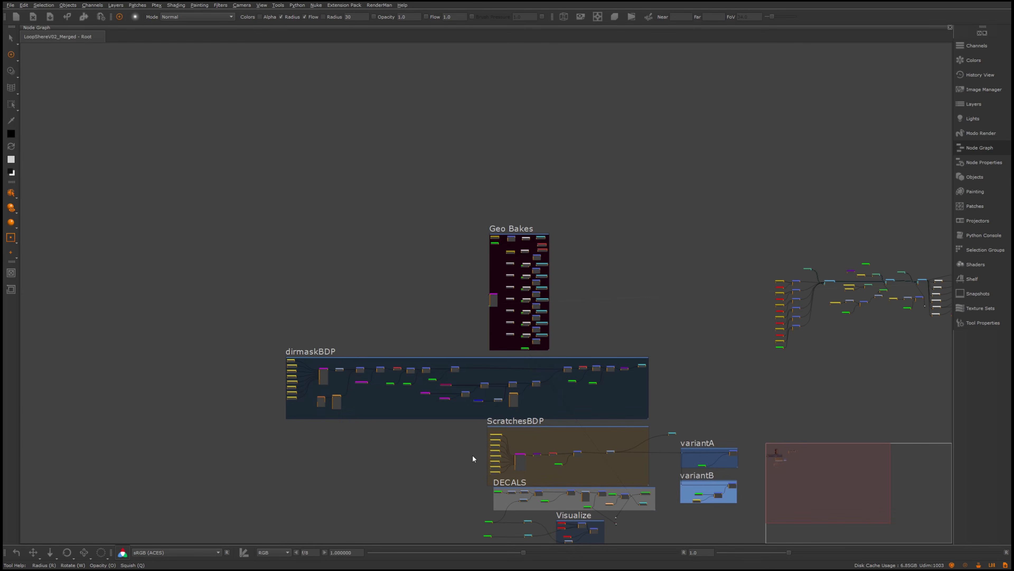
{"action": "key", "text": "space"}
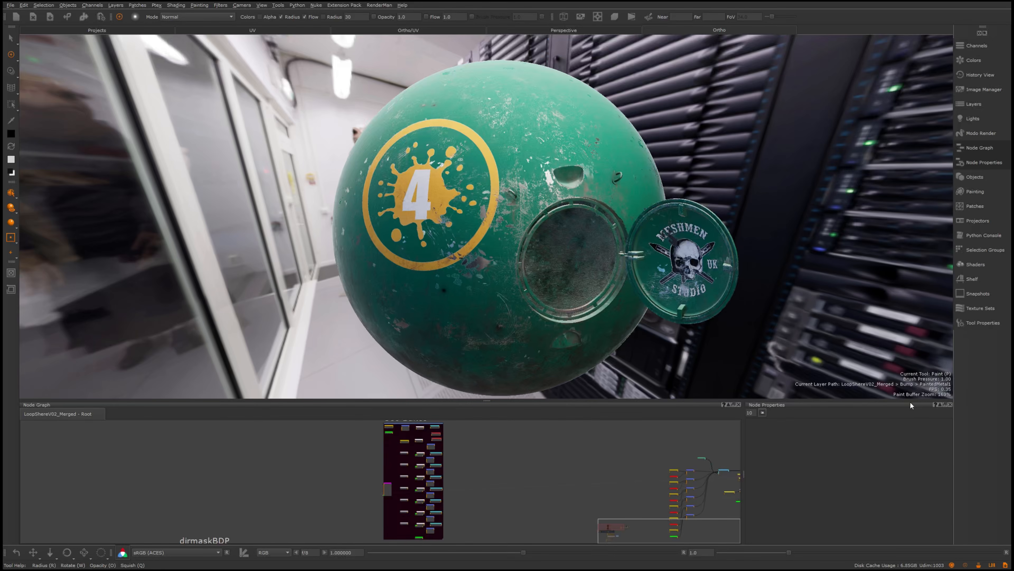
Step: Dock Node Properties as a full-height column, and open the Image Manager docked on the opposite side of the viewport
{"action": "left_click_drag", "start_coordinate": [899, 404], "coordinate": [938, 391]}
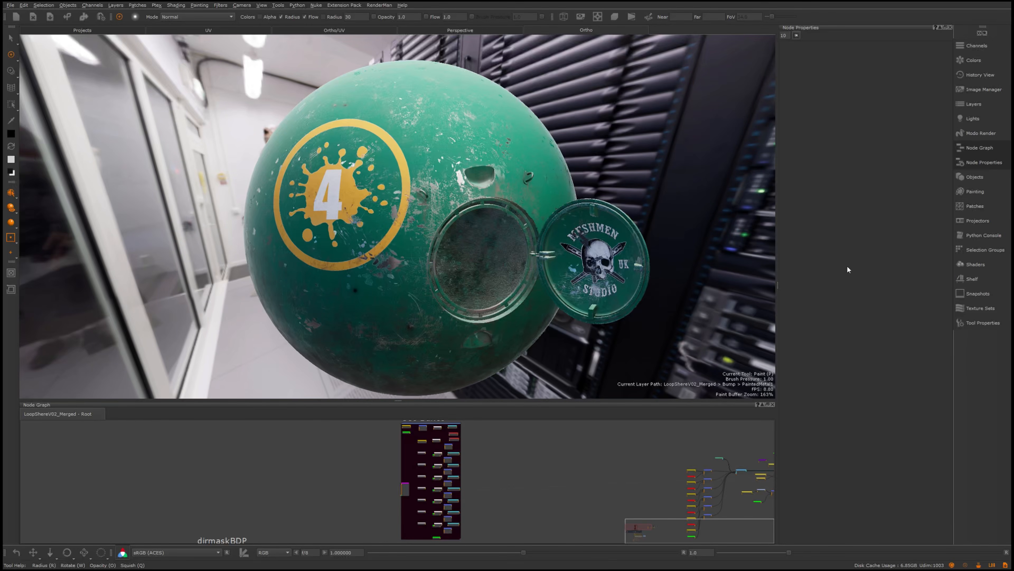
{"action": "left_click", "coordinate": [982, 89]}
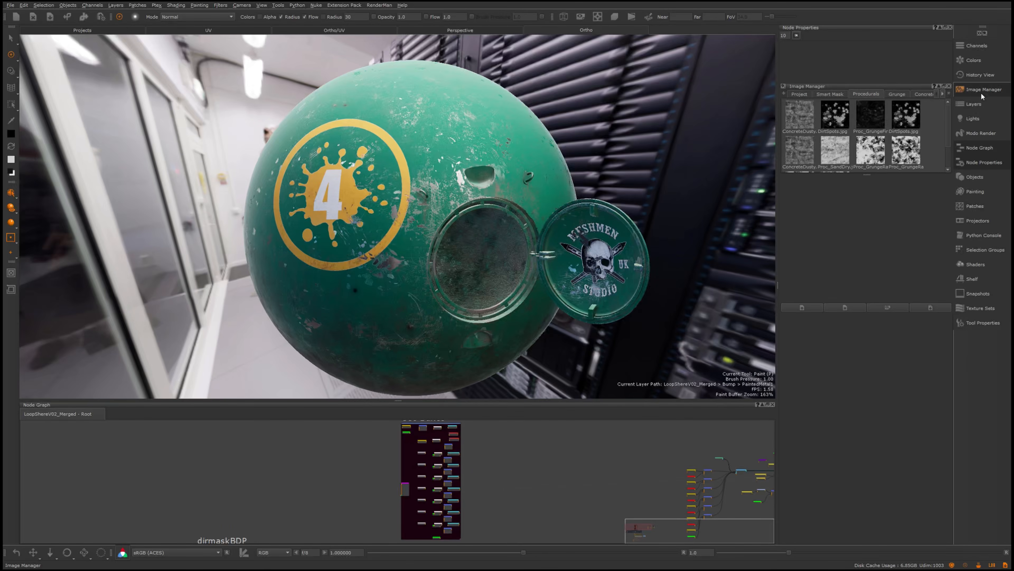
{"action": "left_click_drag", "start_coordinate": [899, 84], "coordinate": [49, 192]}
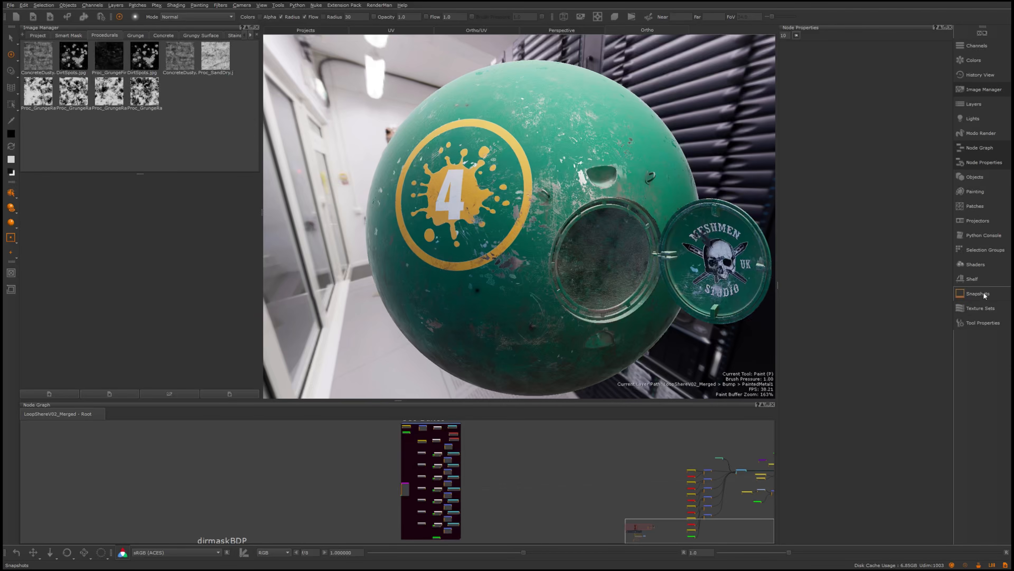
Step: Open the Shelf, dock it together with the Image Manager as tabbed palettes, and narrow their shared column
{"action": "left_click", "coordinate": [972, 280]}
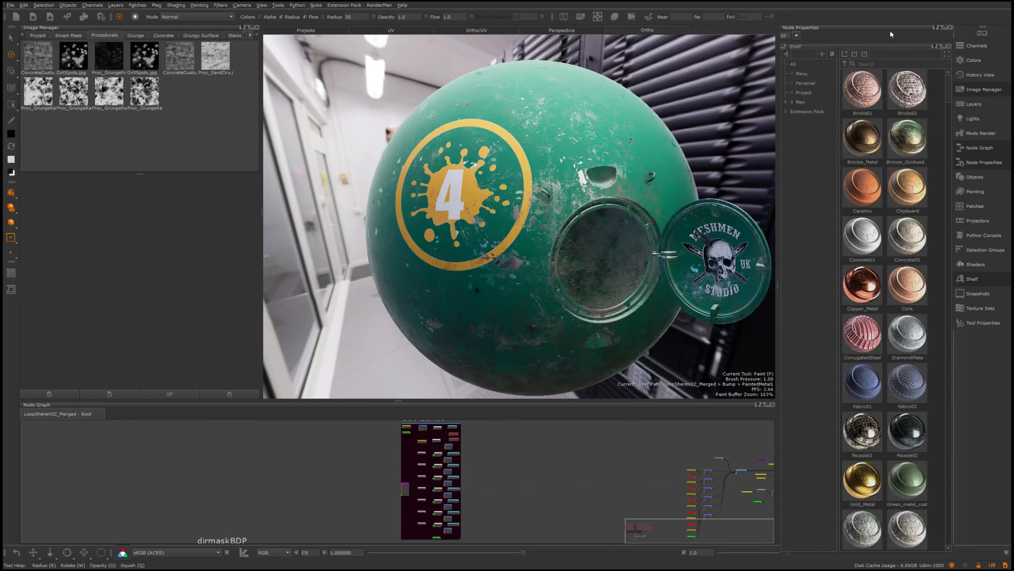
{"action": "left_click_drag", "start_coordinate": [889, 47], "coordinate": [100, 200]}
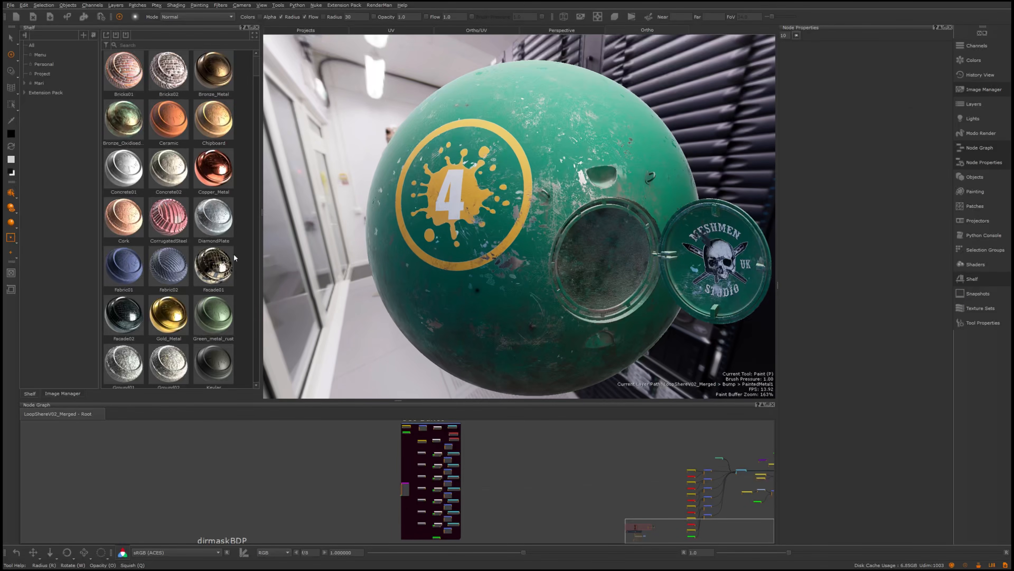
{"action": "left_click_drag", "start_coordinate": [262, 215], "coordinate": [195, 215]}
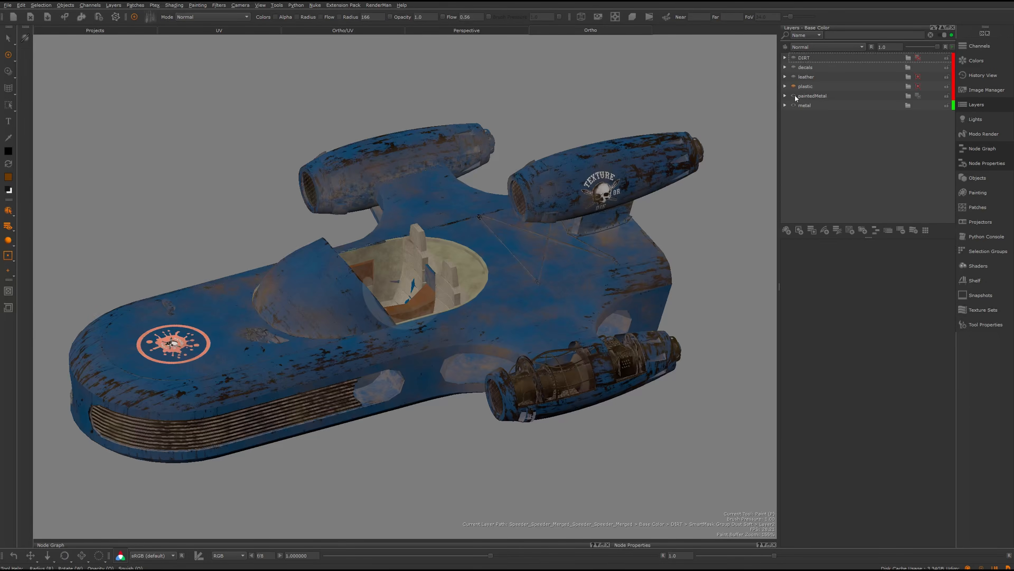
Step: Expand the paintedMetal, plastic, leather, decals and DIRT groups in the Base Color layers and enlarge the layer list
{"action": "left_click", "coordinate": [785, 96]}
{"action": "left_click", "coordinate": [699, 123]}
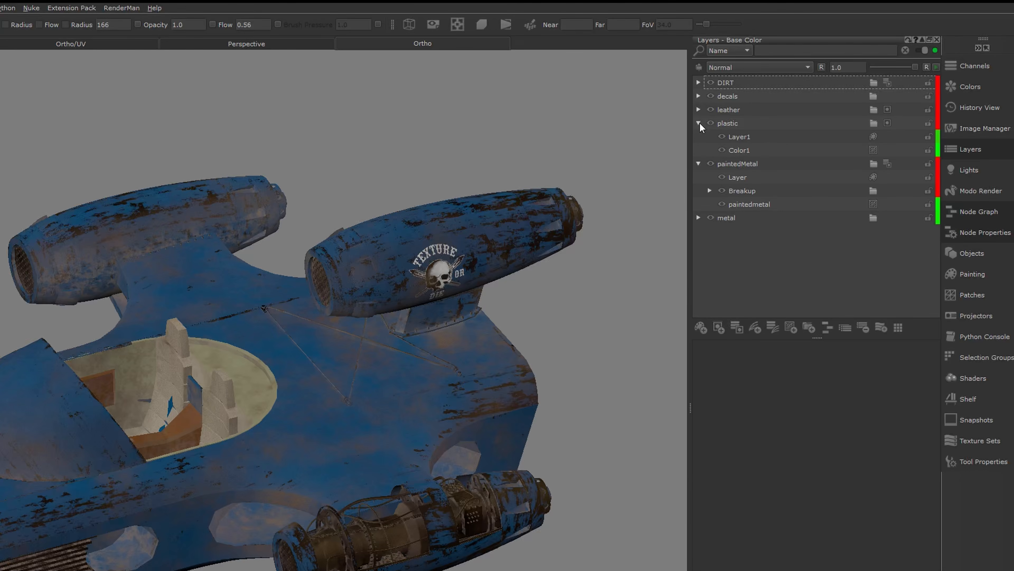
{"action": "left_click", "coordinate": [698, 109]}
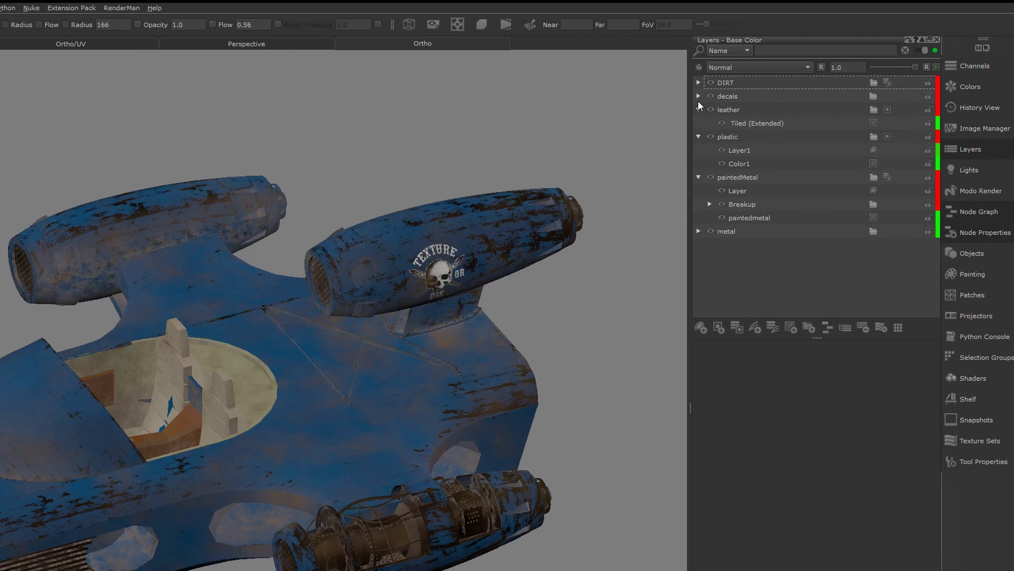
{"action": "left_click", "coordinate": [699, 96]}
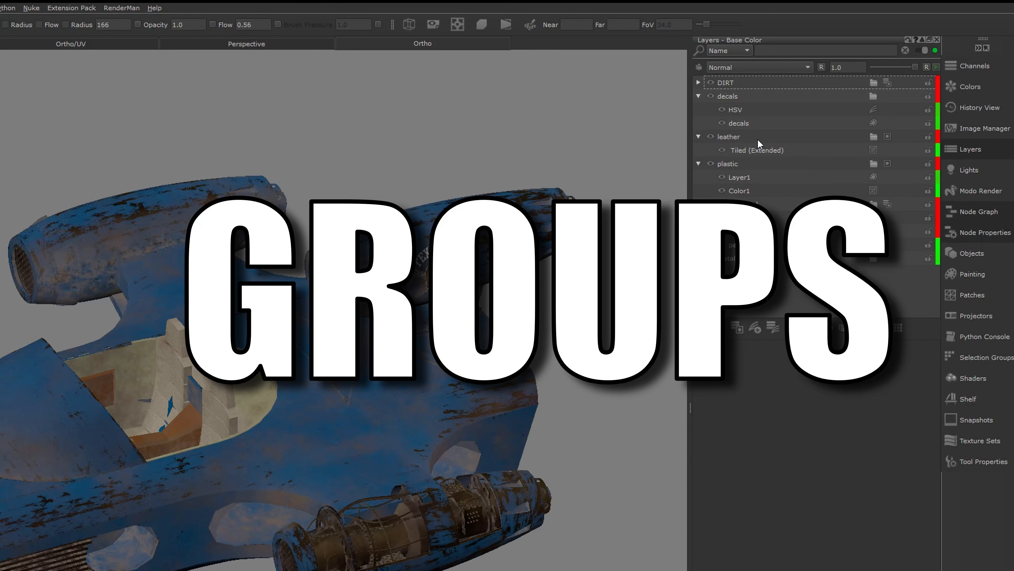
{"action": "left_click", "coordinate": [698, 83]}
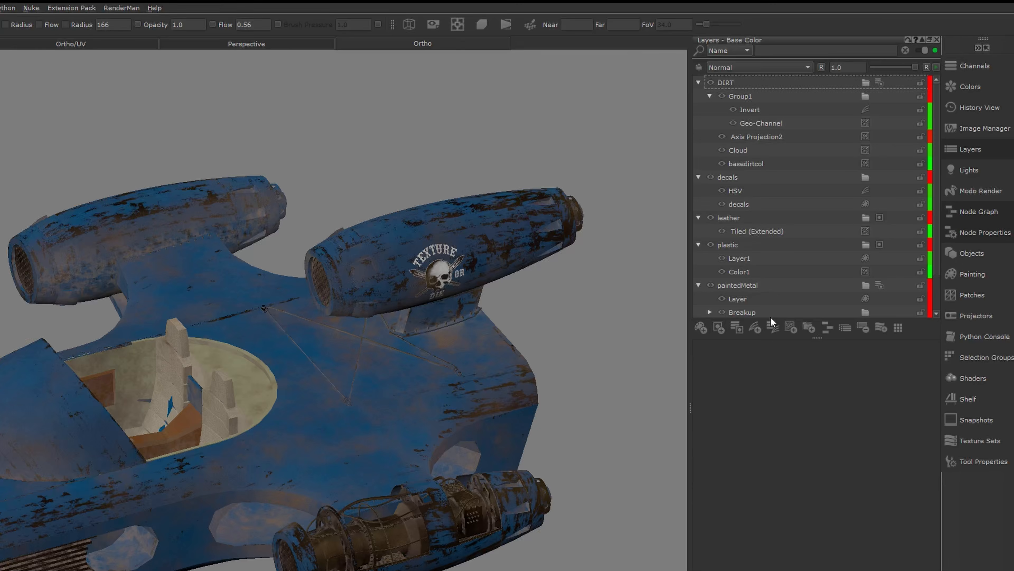
{"action": "left_click_drag", "start_coordinate": [820, 338], "coordinate": [817, 470]}
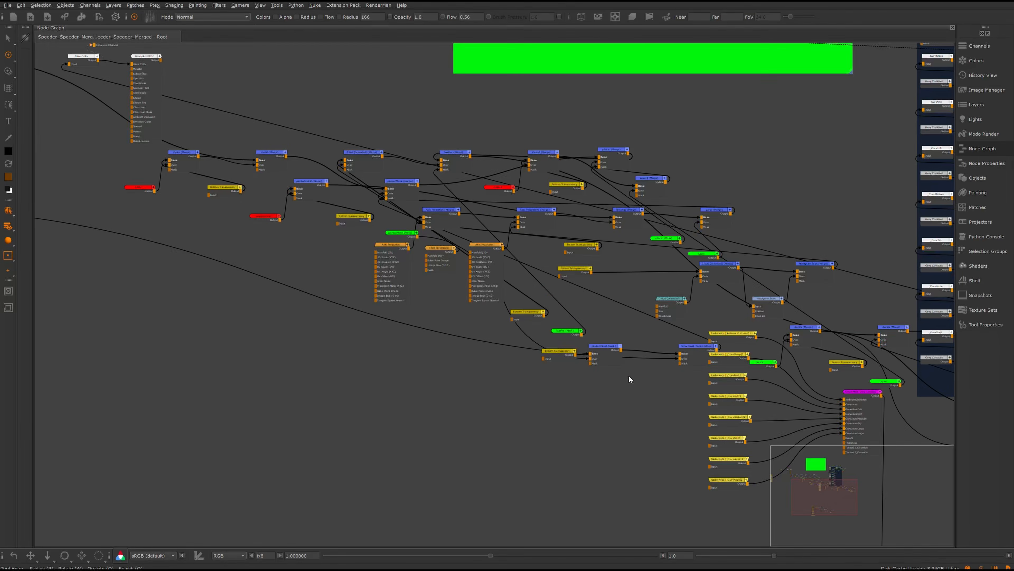
Step: Focus the Node Graph on the speeder's Base Color channel and examine its node connections
{"action": "right_click_drag", "start_coordinate": [549, 353], "coordinate": [898, 350], "text": "alt"}
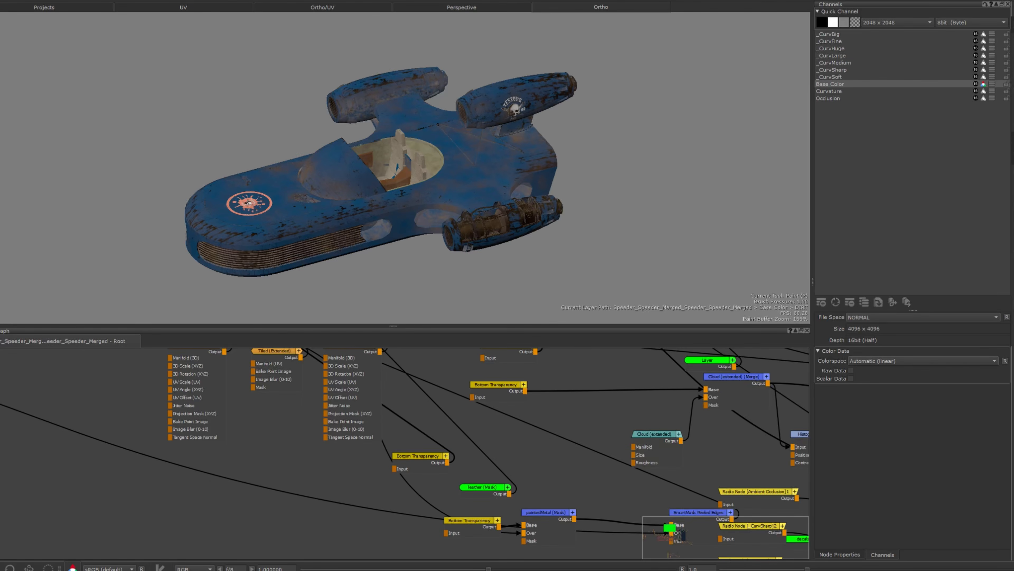
{"action": "right_click", "coordinate": [836, 83]}
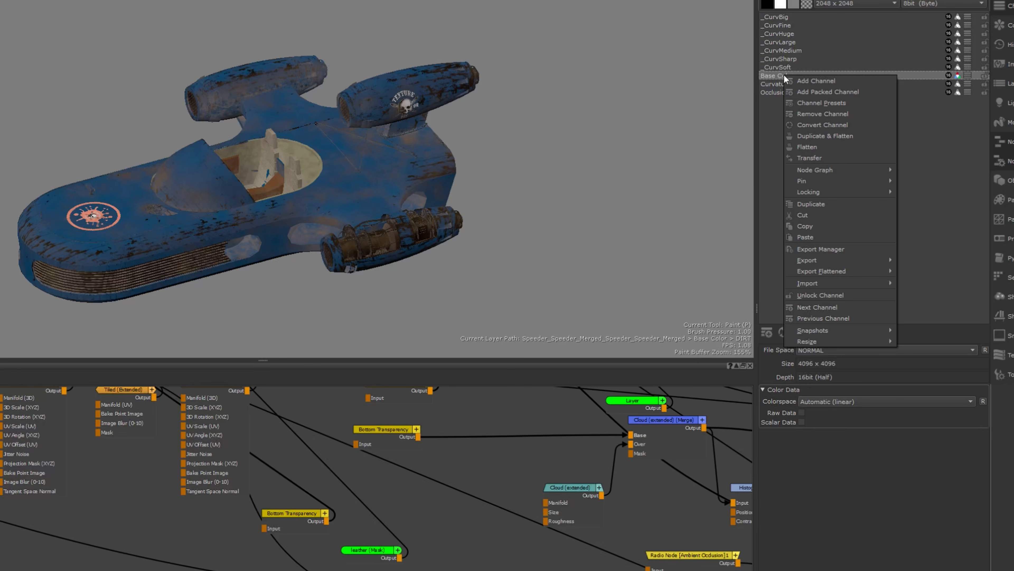
{"action": "mouse_move", "coordinate": [855, 160]}
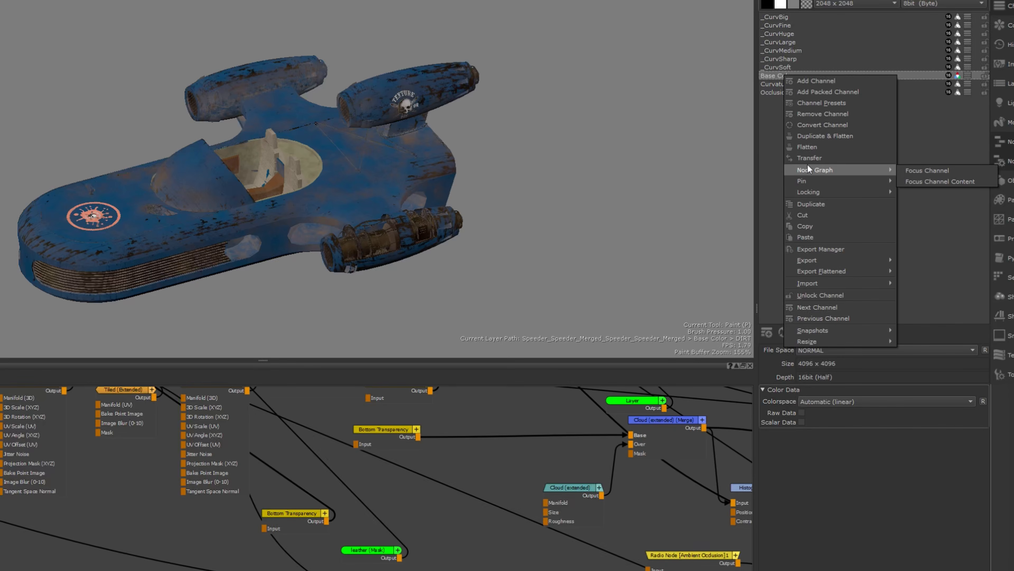
{"action": "left_click", "coordinate": [932, 170]}
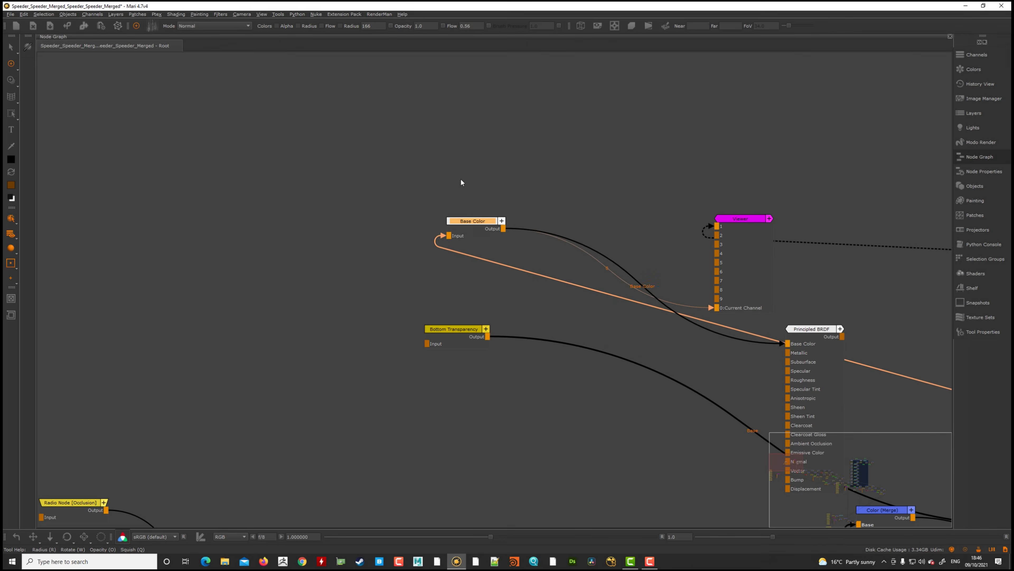
{"action": "key", "text": "f"}
{"action": "middle_click_drag", "start_coordinate": [767, 284], "coordinate": [716, 282]}
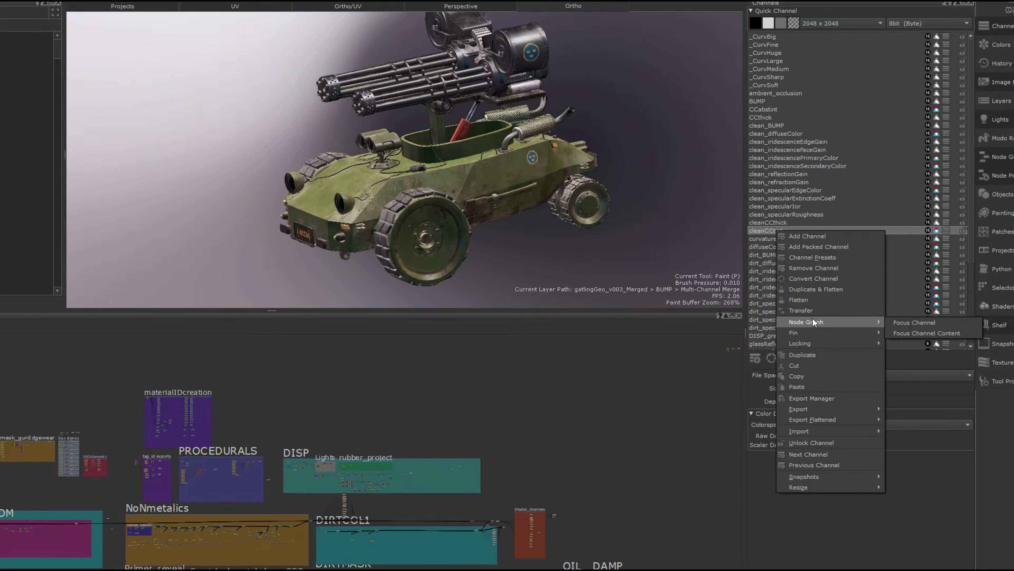
Step: Focus the Node Graph on the cleanCCtint channel of the gatling vehicle and select its node
{"action": "mouse_move", "coordinate": [859, 278]}
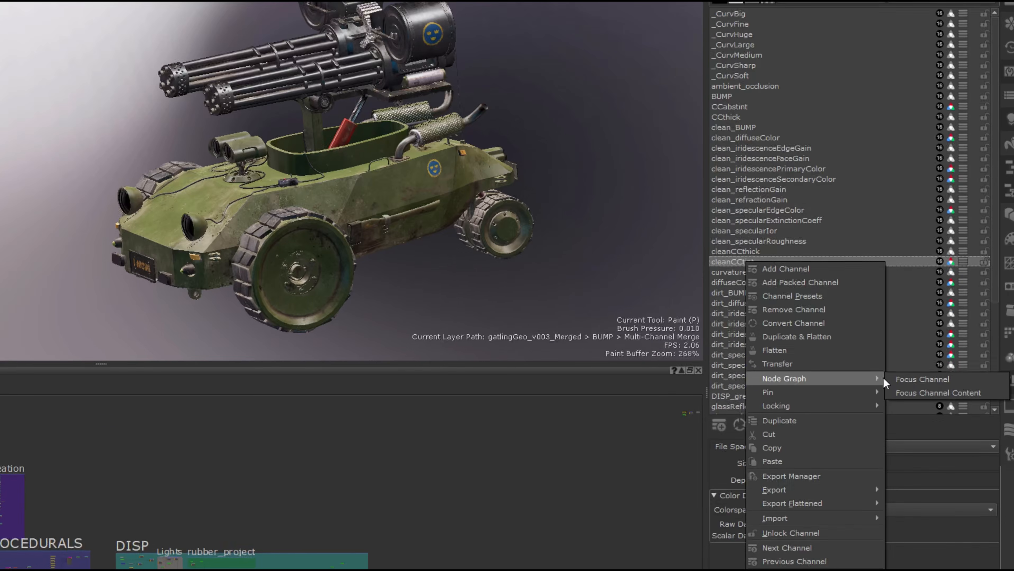
{"action": "left_click", "coordinate": [917, 378]}
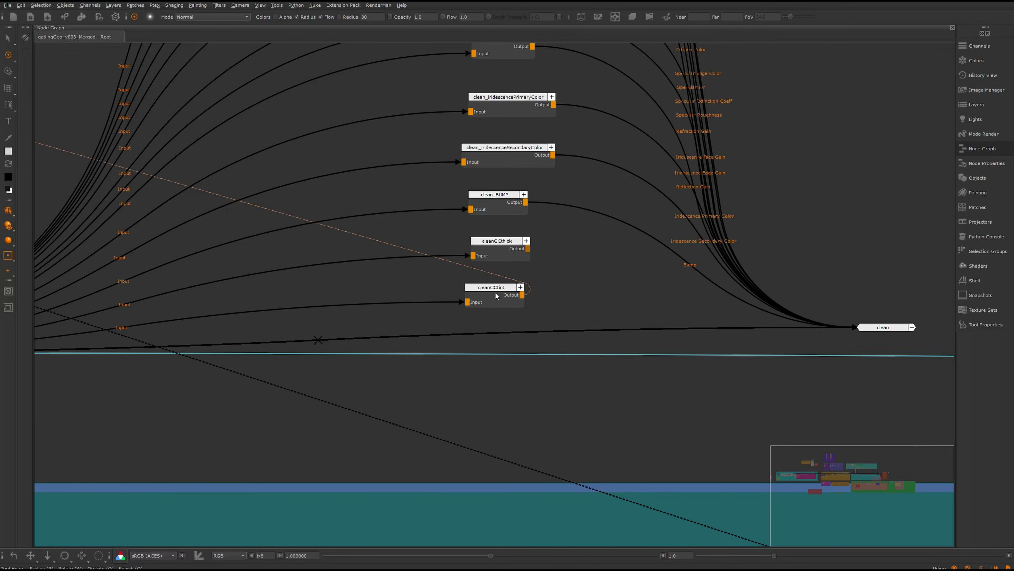
{"action": "left_click", "coordinate": [500, 298]}
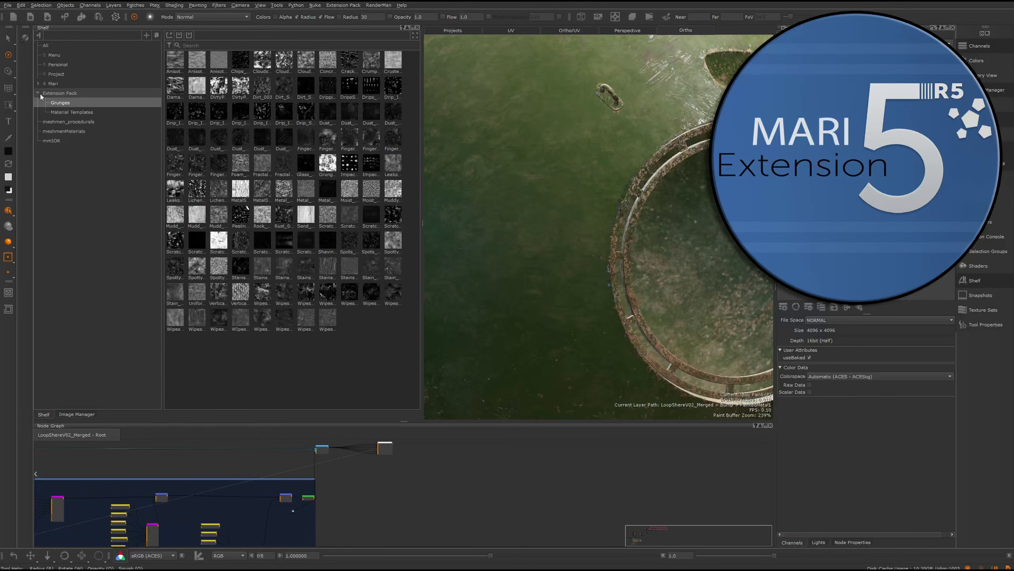
Step: Browse the Extension Pack's Material Templates, Grunges and Procedurals masks, and close the Masks window
{"action": "left_click", "coordinate": [71, 112]}
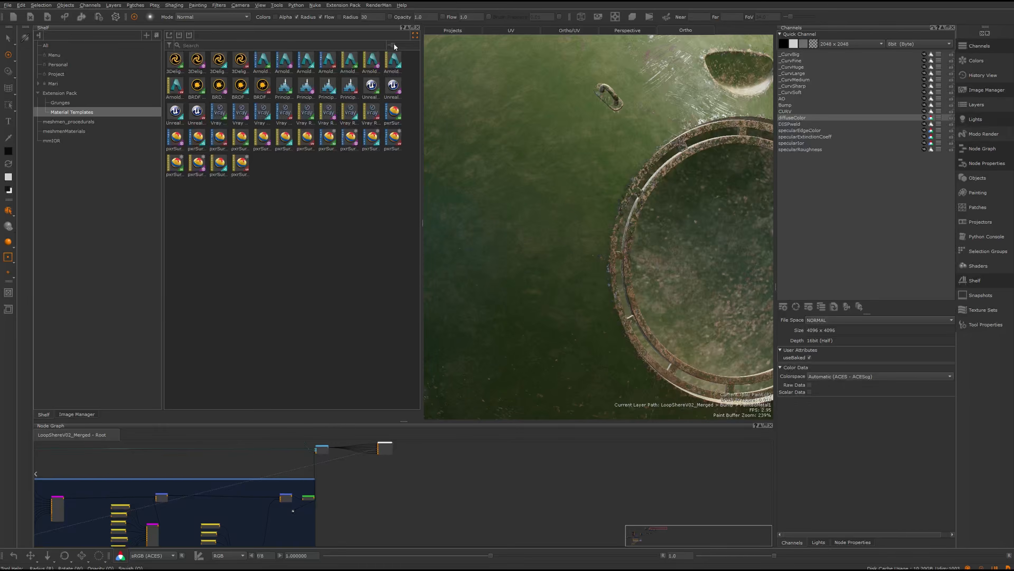
{"action": "left_click_drag", "start_coordinate": [395, 46], "coordinate": [399, 44]}
{"action": "left_click", "coordinate": [75, 102]}
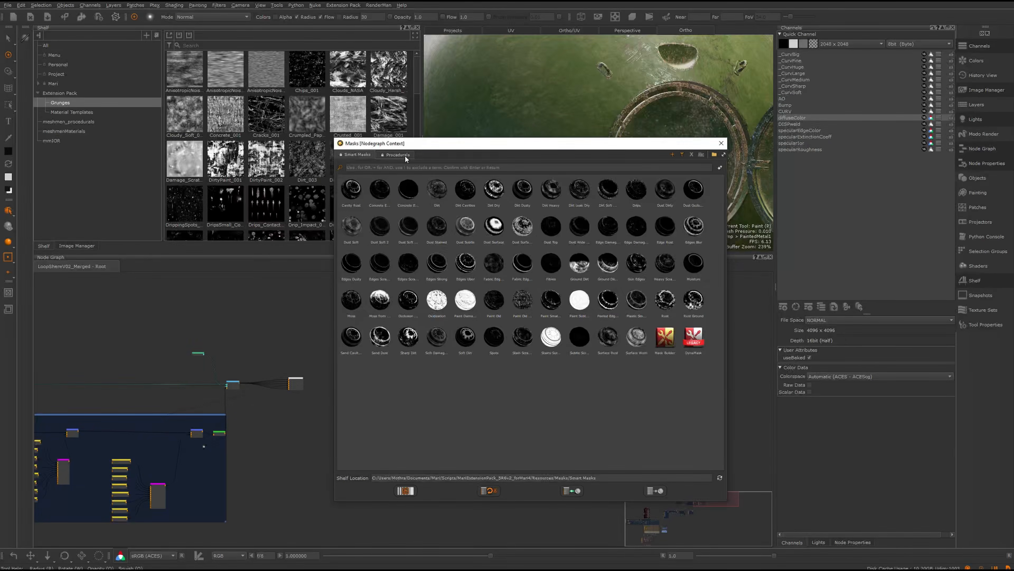
{"action": "left_click", "coordinate": [405, 155]}
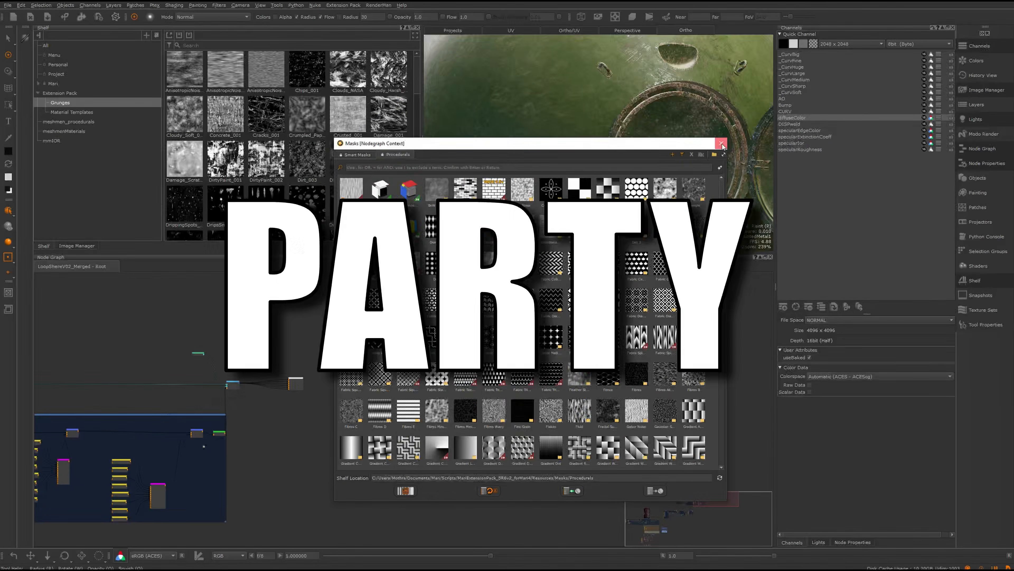
{"action": "left_click", "coordinate": [721, 143]}
Step: Look through the Extension Pack's commands, including those for patches and shelves
{"action": "left_click", "coordinate": [342, 6]}
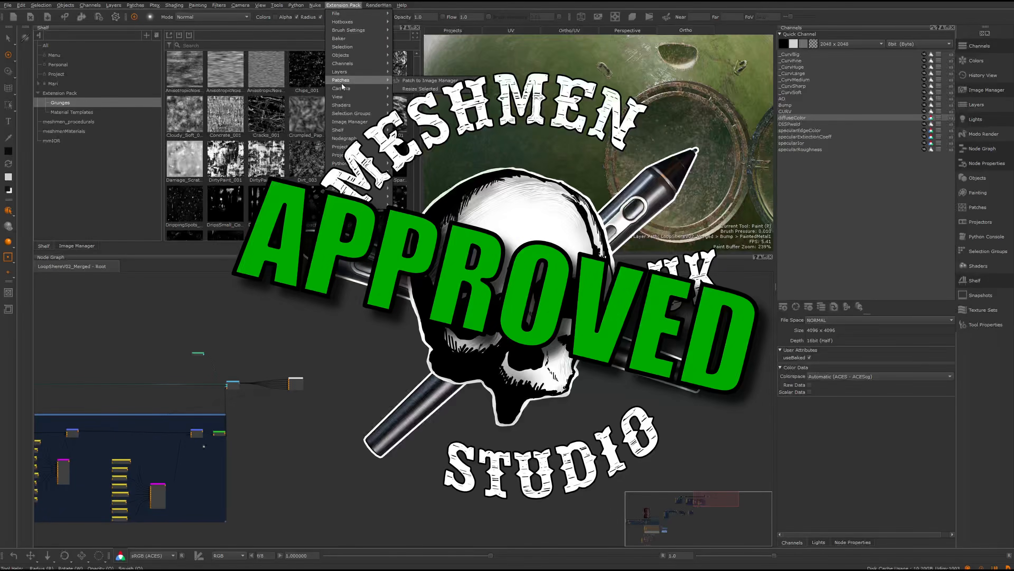
{"action": "mouse_move", "coordinate": [345, 105]}
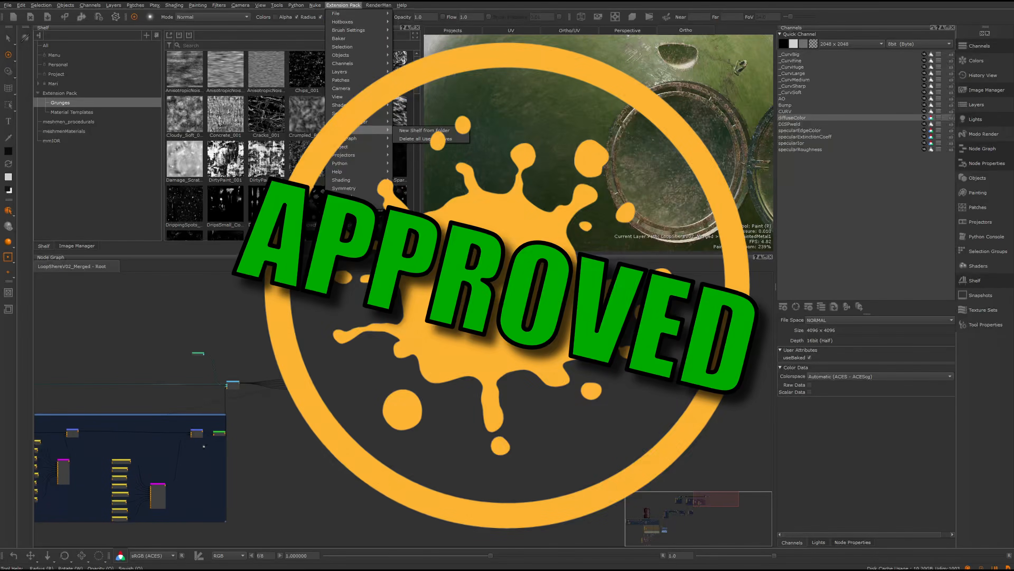
{"action": "mouse_move", "coordinate": [346, 198]}
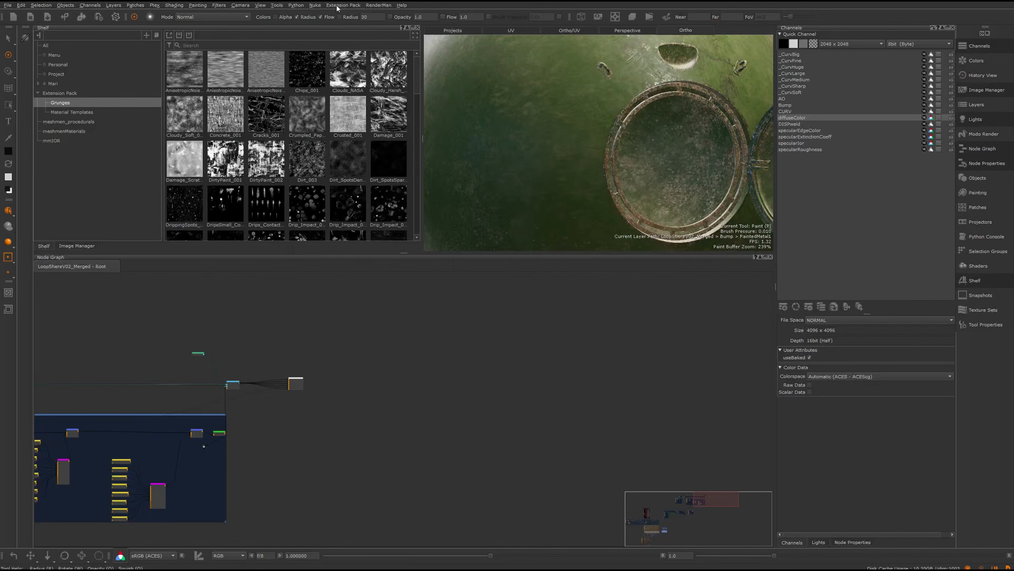
{"action": "left_click", "coordinate": [343, 5]}
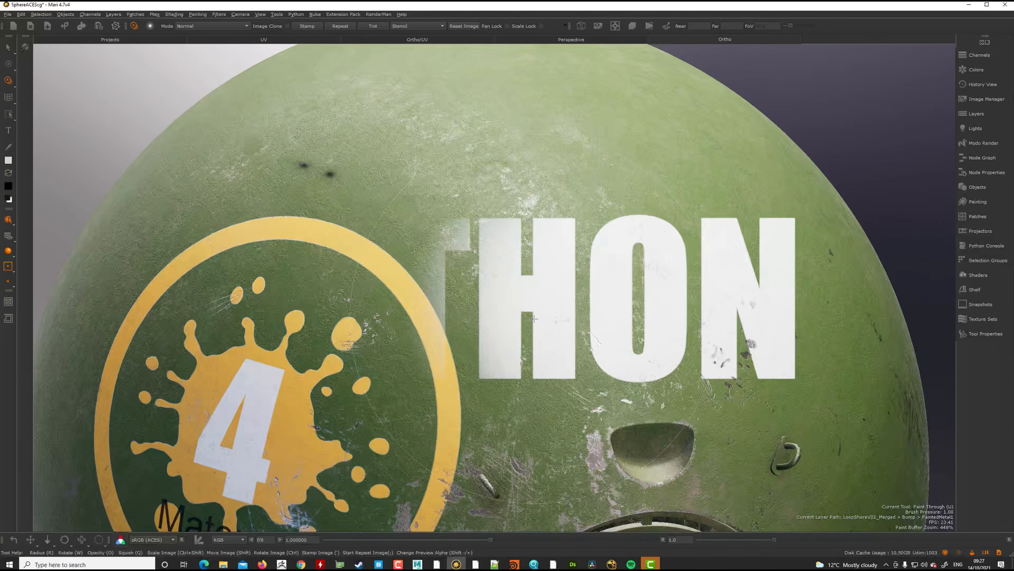
Step: Paint the white PYTHON lettering through onto the green sphere, across the yellow number 4 emblem
{"action": "left_click_drag", "start_coordinate": [534, 318], "coordinate": [184, 307]}
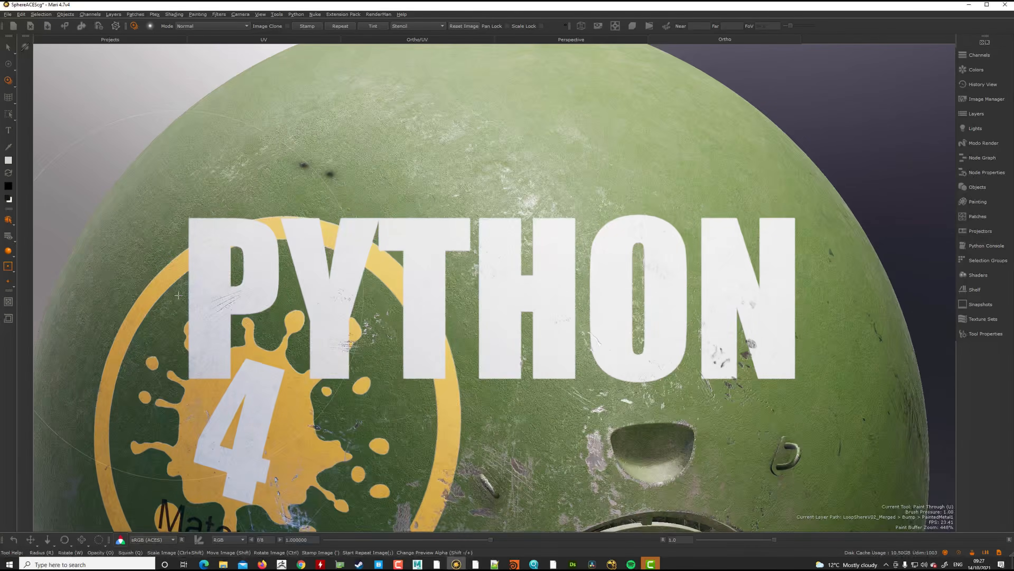
{"action": "left_click_drag", "start_coordinate": [627, 288], "coordinate": [362, 298]}
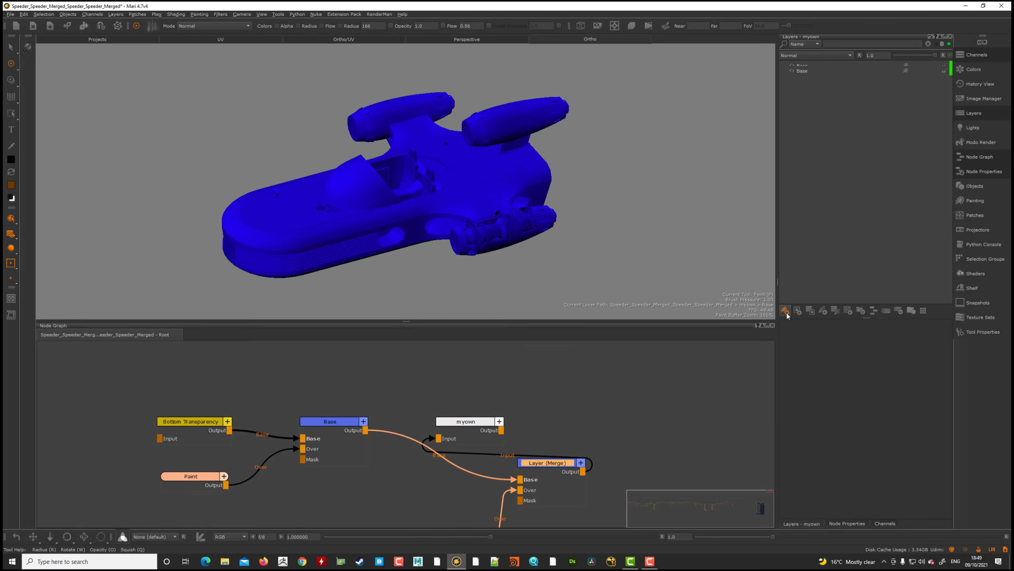
Step: Put the new layer above Base into a group and add a Cloud procedural layer inside that group
{"action": "left_click", "coordinate": [802, 66]}
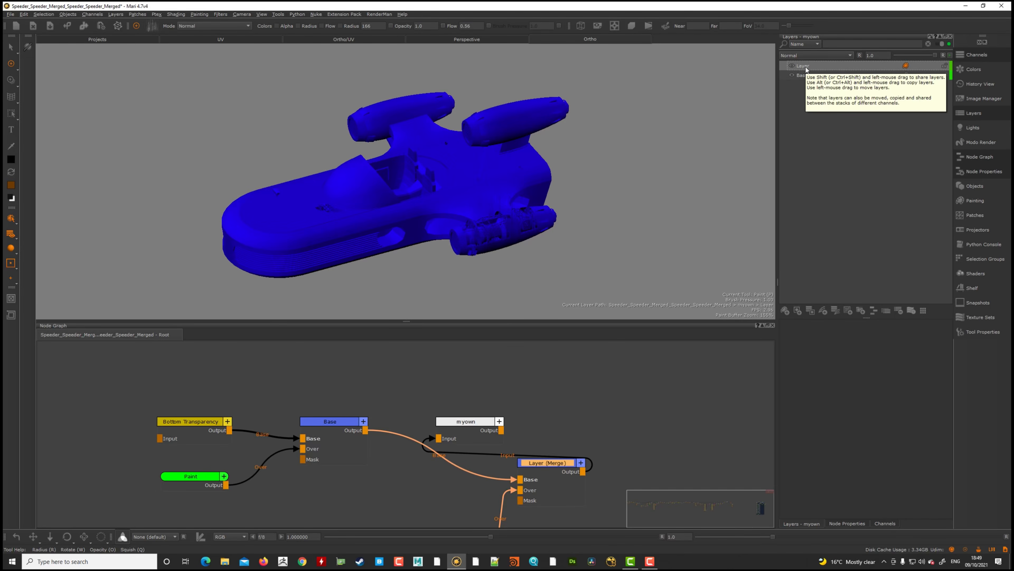
{"action": "key", "text": "ctrl+g"}
{"action": "key", "text": "Tab"}
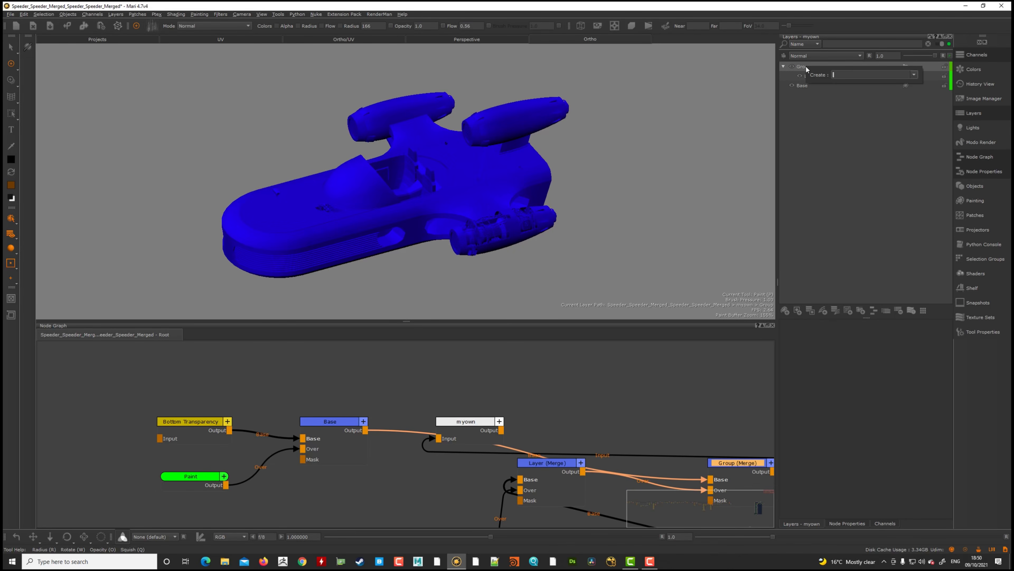
{"action": "type", "text": "paint"}
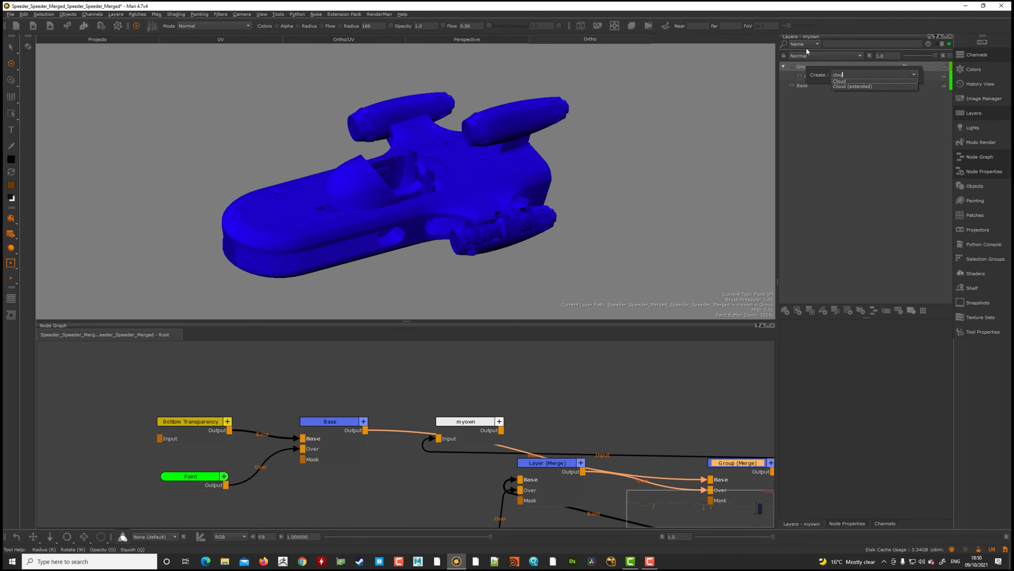
{"action": "key", "text": "Return"}
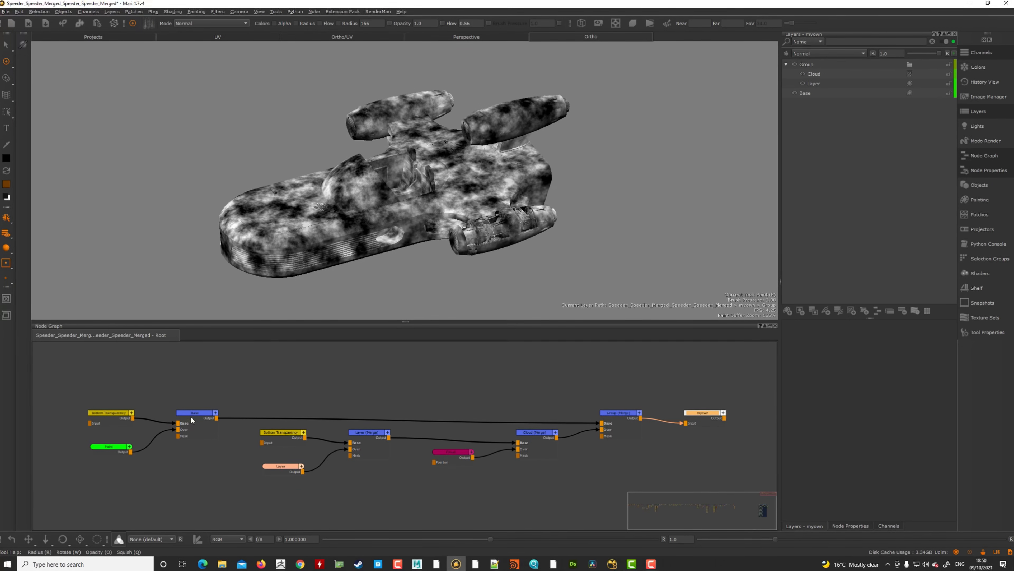
Step: Select the Layer (Merge) node in the Node Graph to compare it with its entry in the grouped layer stack
{"action": "left_click", "coordinate": [370, 439]}
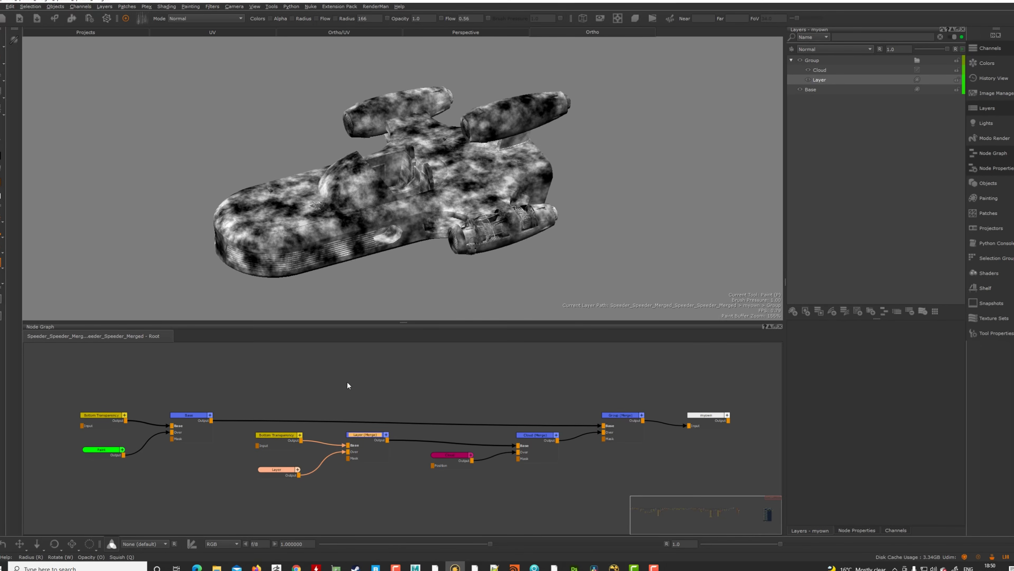
{"action": "middle_click_drag", "start_coordinate": [345, 393], "coordinate": [341, 392]}
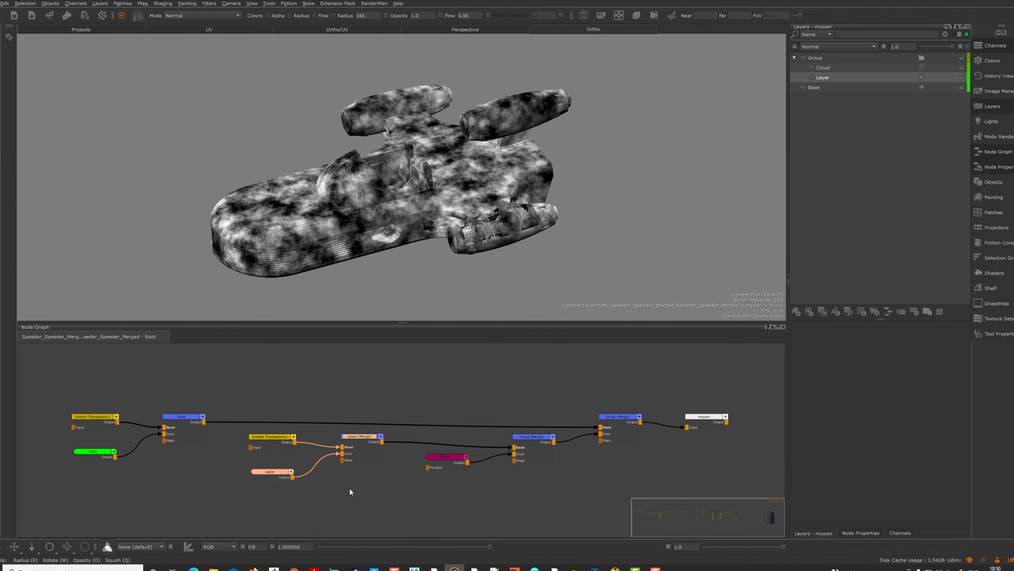
{"action": "left_click", "coordinate": [447, 342]}
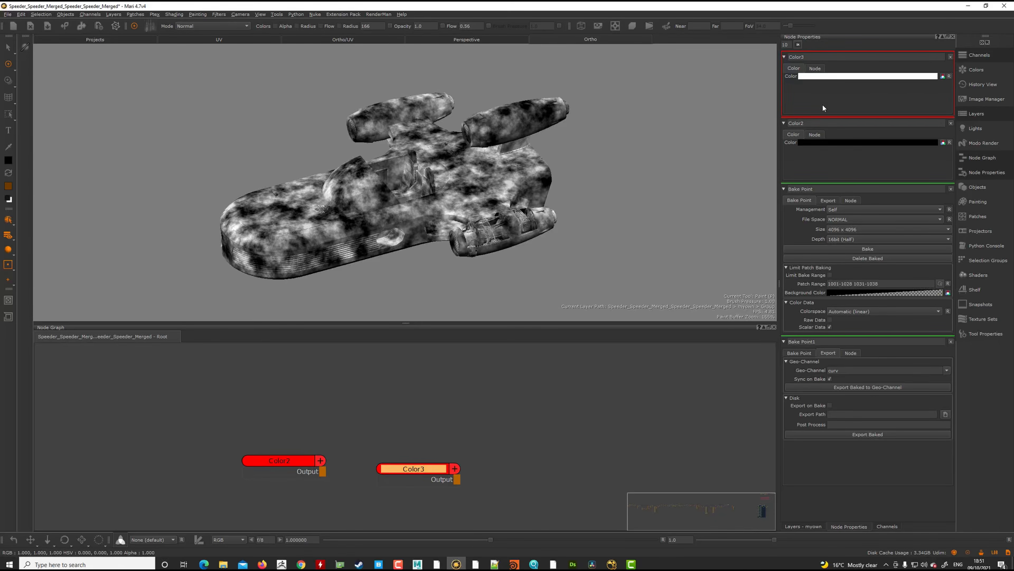
Step: Open the Color3 node's colour for editing, and move the Color2 and Color3 nodes farther from the Merge node
{"action": "left_click", "coordinate": [808, 77]}
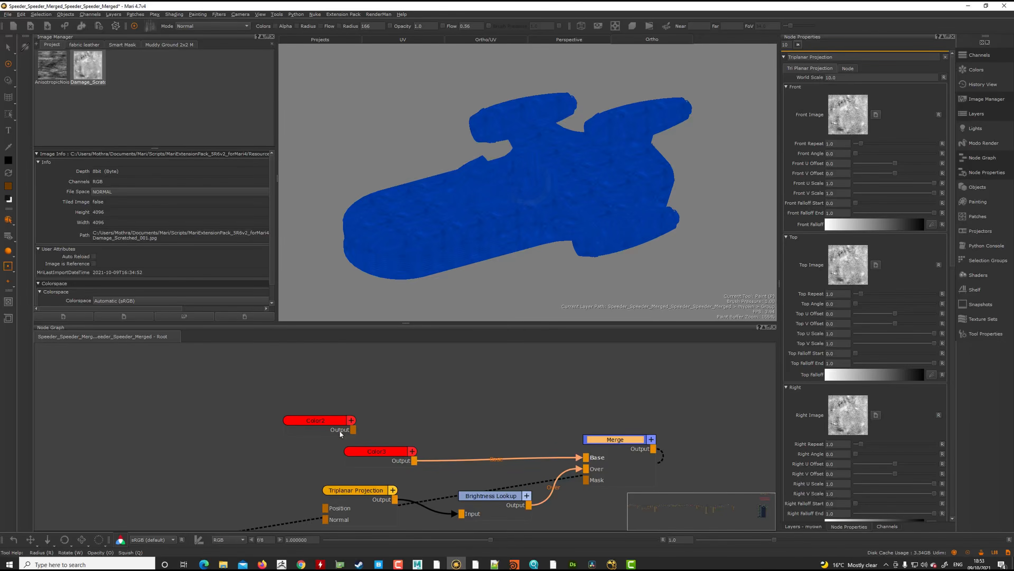
{"action": "left_click_drag", "start_coordinate": [340, 431], "coordinate": [256, 411]}
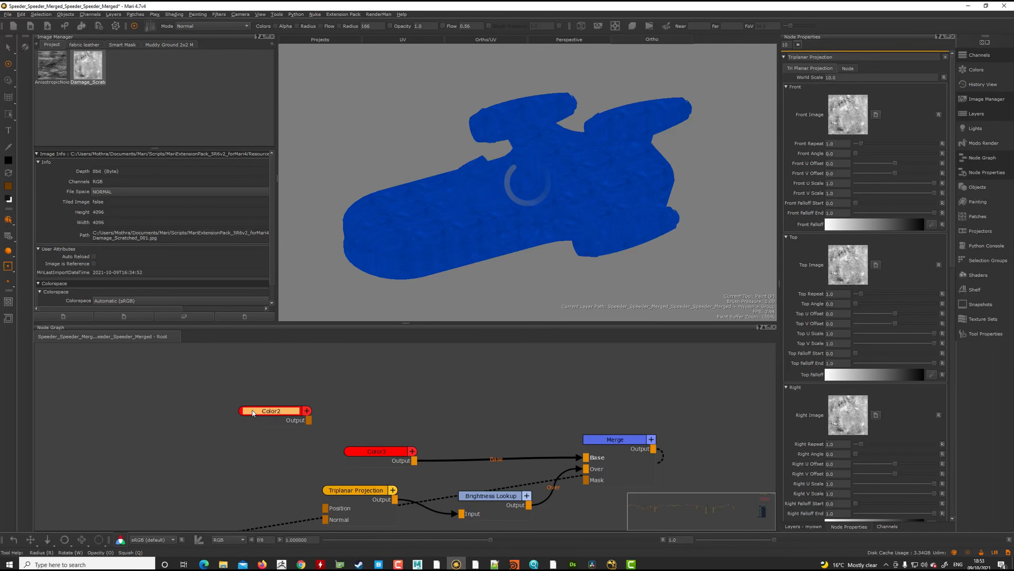
{"action": "left_click_drag", "start_coordinate": [390, 453], "coordinate": [359, 437]}
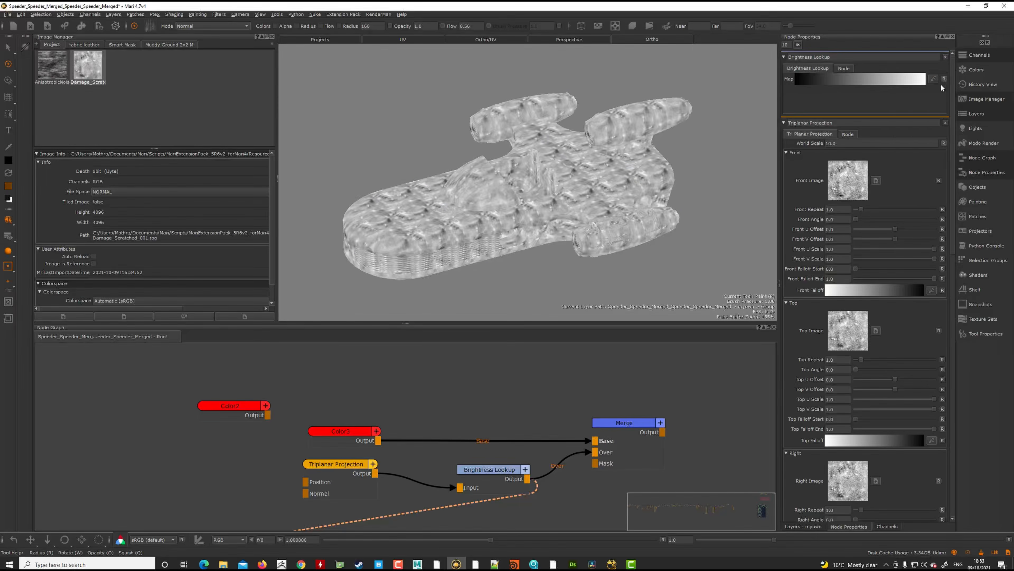
Step: Reshape the Brightness Lookup node's map curve by repositioning its two intermediate points
{"action": "left_click", "coordinate": [933, 79]}
{"action": "left_click_drag", "start_coordinate": [927, 157], "coordinate": [941, 159]}
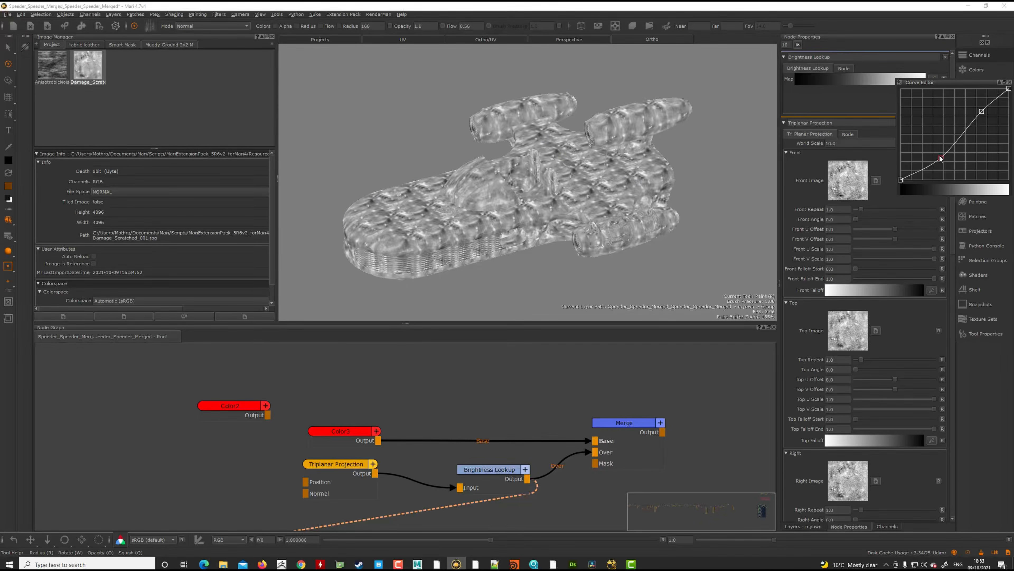
{"action": "mouse_move", "coordinate": [981, 111]}
{"action": "left_mouse_down"}
{"action": "mouse_move", "coordinate": [996, 126]}
{"action": "mouse_move", "coordinate": [985, 120]}
{"action": "left_mouse_up"}
{"action": "left_click_drag", "start_coordinate": [938, 158], "coordinate": [948, 156]}
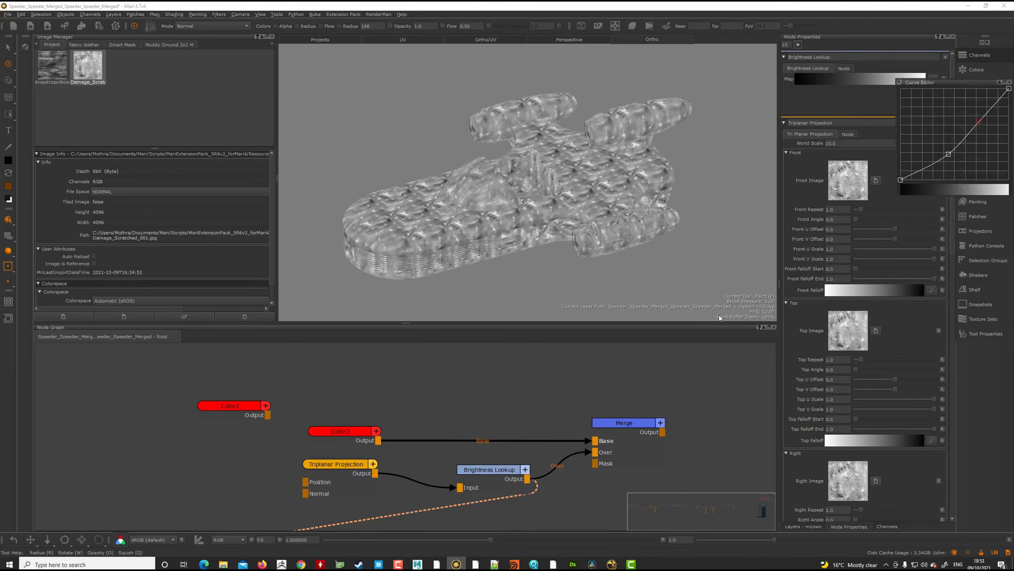
Step: Reposition the Merge and Brightness Lookup nodes slightly in the Node Graph and clear the selection
{"action": "left_click_drag", "start_coordinate": [610, 429], "coordinate": [618, 428]}
{"action": "left_click_drag", "start_coordinate": [482, 473], "coordinate": [478, 472]}
{"action": "middle_click_drag", "start_coordinate": [341, 346], "coordinate": [342, 360]}
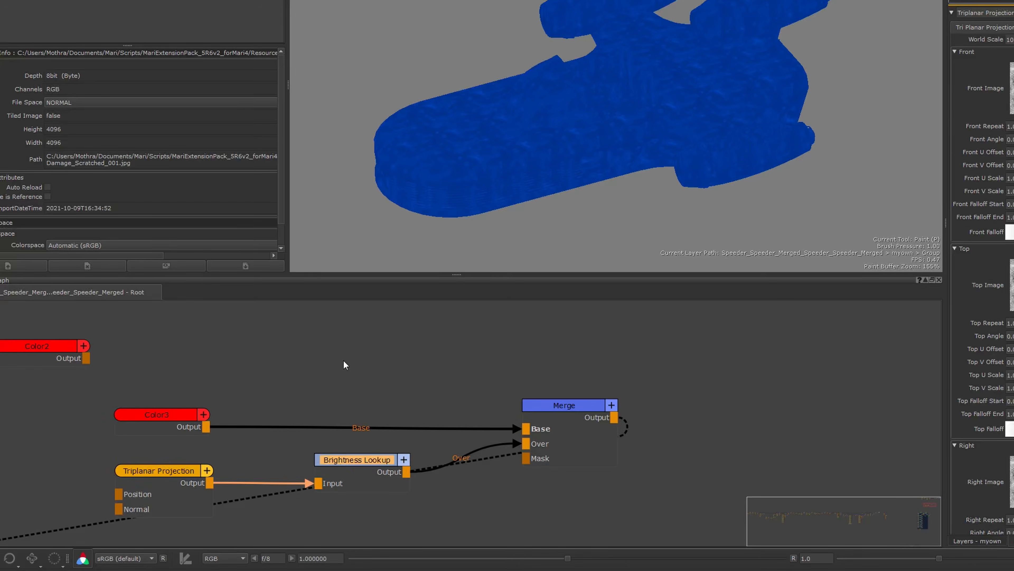
{"action": "left_click", "coordinate": [268, 359]}
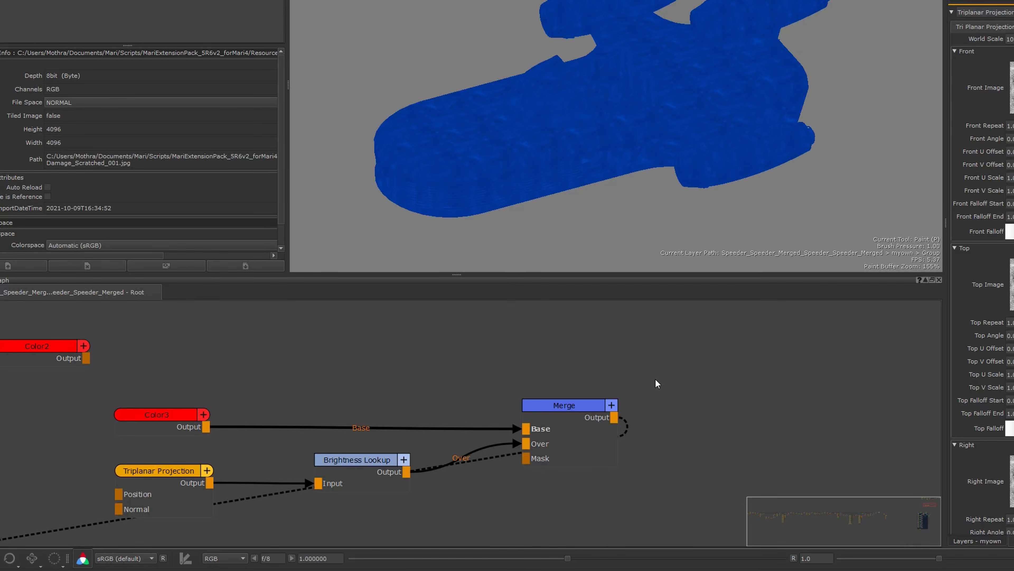
Step: Add a second Merge node, feeding Color2 into its Base and the first Merge's output into its Over input
{"action": "middle_click_drag", "start_coordinate": [679, 382], "coordinate": [634, 373]}
{"action": "key", "text": "m"}
{"action": "left_click_drag", "start_coordinate": [685, 390], "coordinate": [686, 370]}
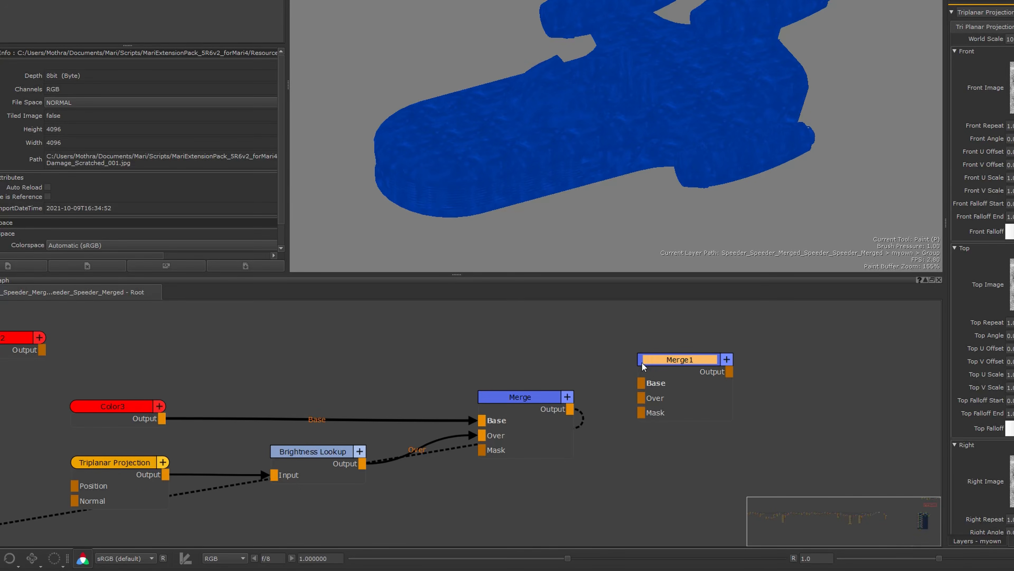
{"action": "left_click_drag", "start_coordinate": [47, 350], "coordinate": [672, 346]}
{"action": "left_click_drag", "start_coordinate": [570, 410], "coordinate": [686, 336]}
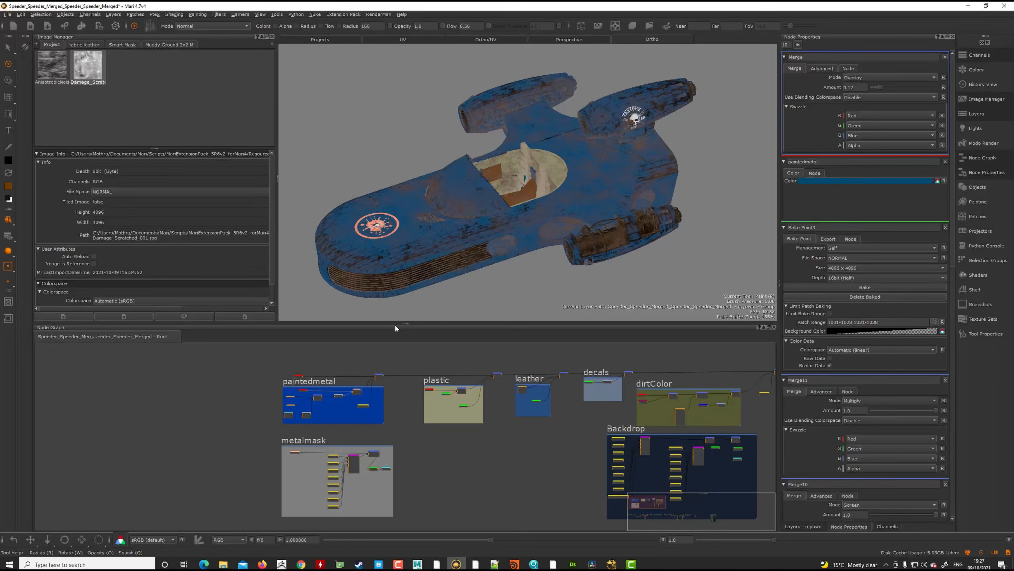
Step: Enlarge the Node Graph area and look over the paintedmetal, plastic and leather backdrops
{"action": "left_click_drag", "start_coordinate": [408, 323], "coordinate": [406, 215]}
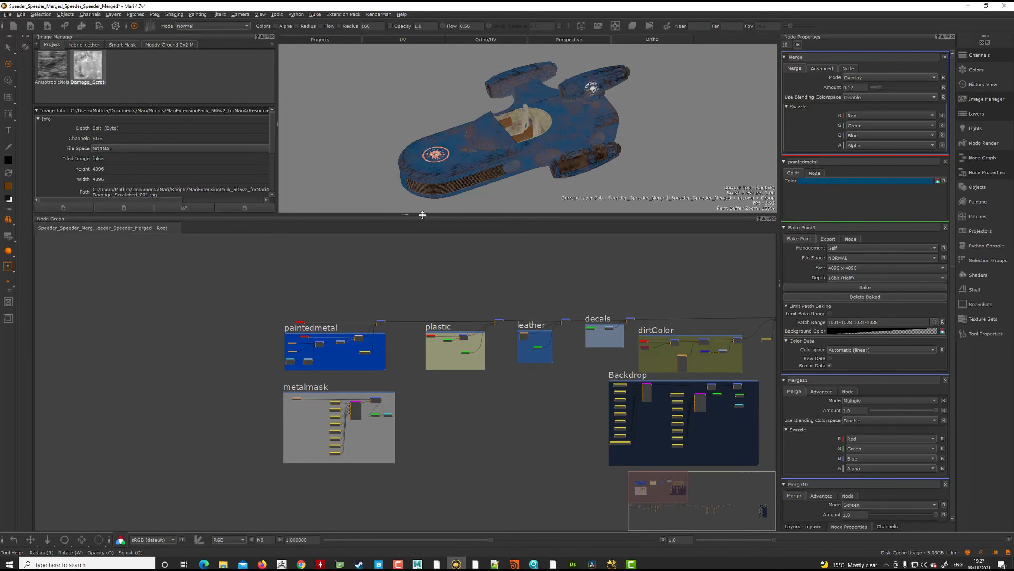
{"action": "scroll", "coordinate": [360, 340], "scroll_direction": "up", "scroll_amount": 5}
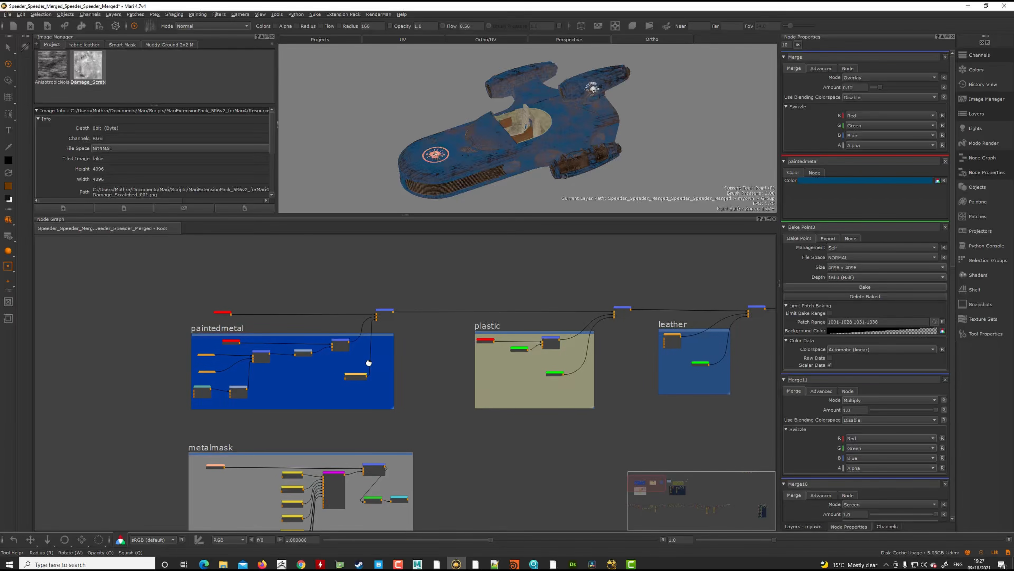
{"action": "middle_click_drag", "start_coordinate": [356, 363], "coordinate": [391, 334]}
{"action": "middle_click_drag", "start_coordinate": [487, 352], "coordinate": [328, 360]}
{"action": "middle_click_drag", "start_coordinate": [593, 385], "coordinate": [470, 389]}
Step: Write "have a great vacation" on the sticky note, and move the backdrop holding the painted metal nodes
{"action": "type", "text": "vacation"}
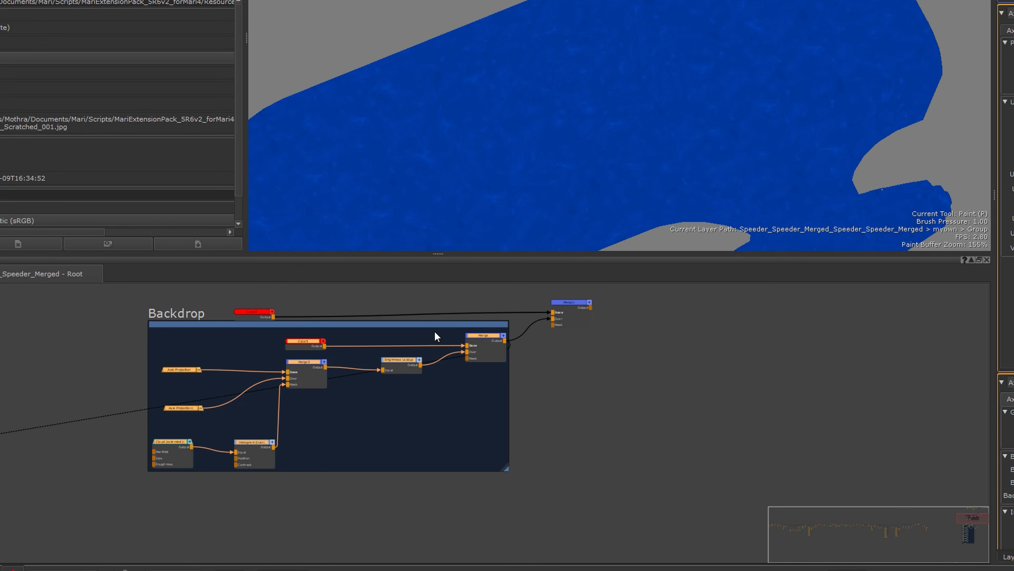
{"action": "left_click_drag", "start_coordinate": [437, 328], "coordinate": [423, 362]}
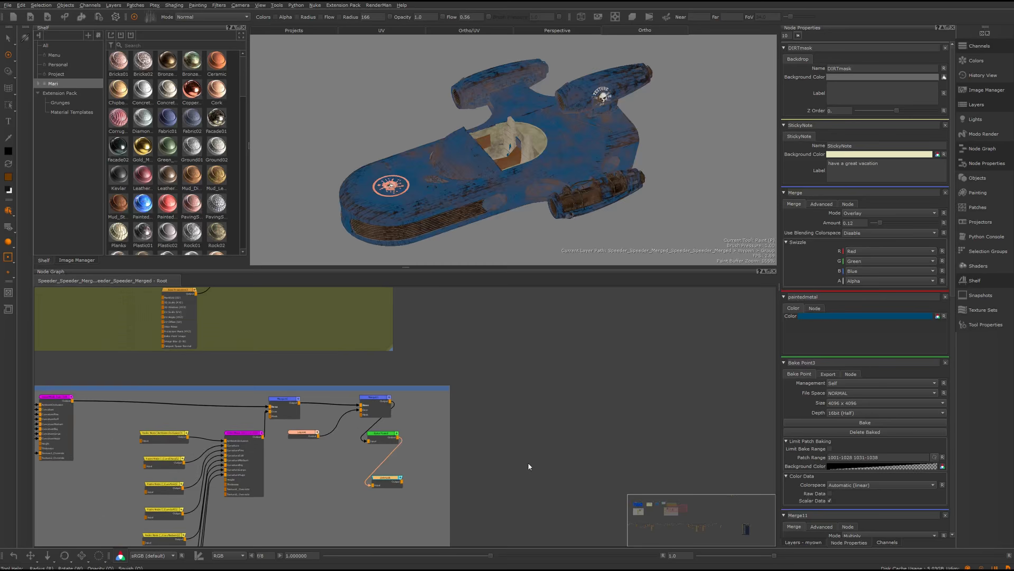
{"action": "scroll", "coordinate": [480, 437], "scroll_direction": "up", "scroll_amount": 3}
{"action": "middle_click_drag", "start_coordinate": [492, 442], "coordinate": [495, 463]}
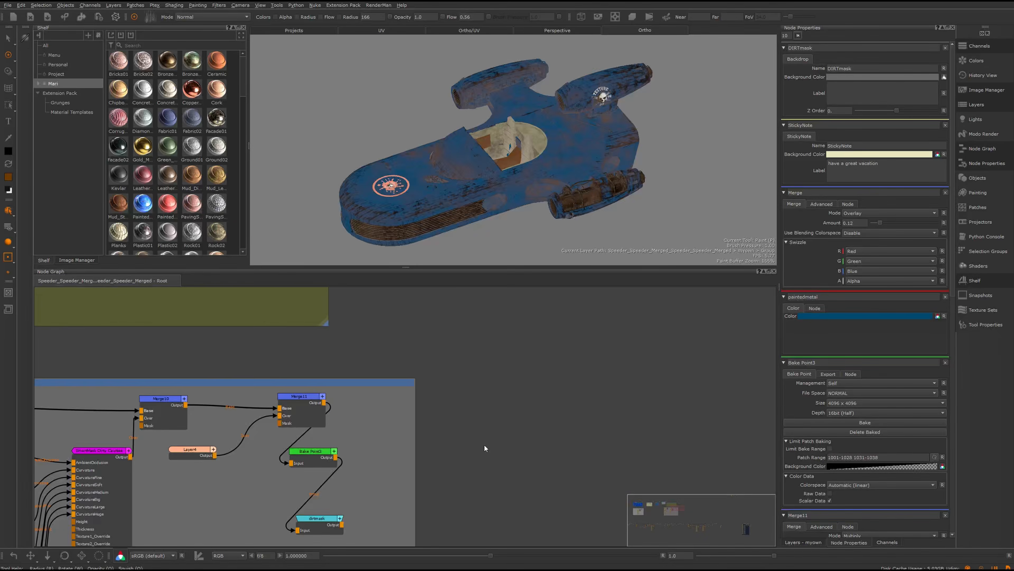
{"action": "middle_click_drag", "start_coordinate": [480, 402], "coordinate": [475, 418]}
{"action": "key", "text": "t"}
{"action": "left_click_drag", "start_coordinate": [492, 422], "coordinate": [479, 423]}
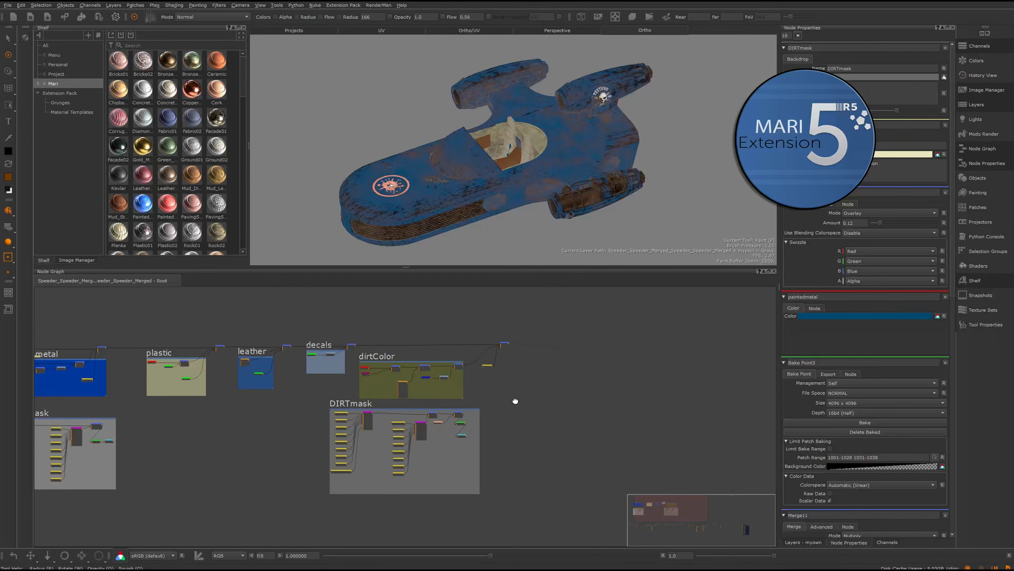
Step: Add a Radio Transmitter node and a Radio Node side by side in the empty area beside the DIRTmask backdrop
{"action": "middle_click_drag", "start_coordinate": [515, 400], "coordinate": [544, 401]}
{"action": "scroll", "coordinate": [543, 386], "scroll_direction": "up", "scroll_amount": 5}
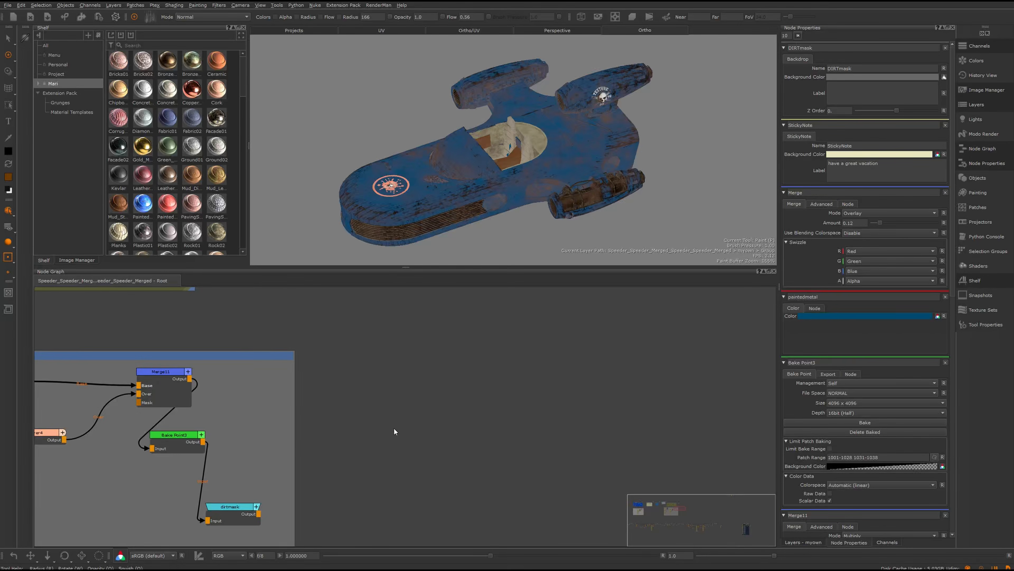
{"action": "middle_click_drag", "start_coordinate": [394, 428], "coordinate": [396, 427]}
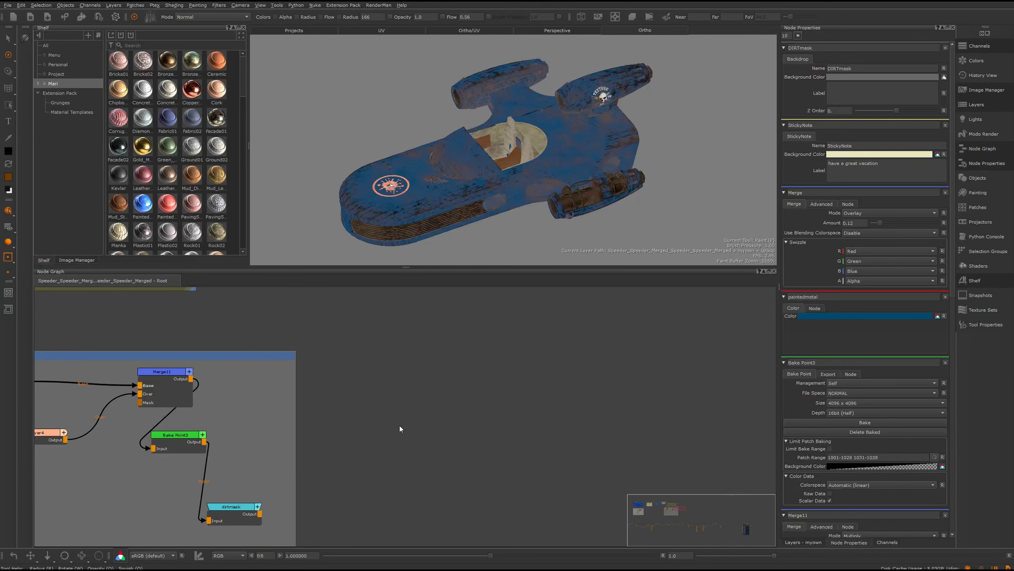
{"action": "key", "text": "t"}
{"action": "left_click", "coordinate": [532, 430]}
{"action": "key", "text": "r"}
{"action": "left_click_drag", "start_coordinate": [550, 431], "coordinate": [540, 426]}
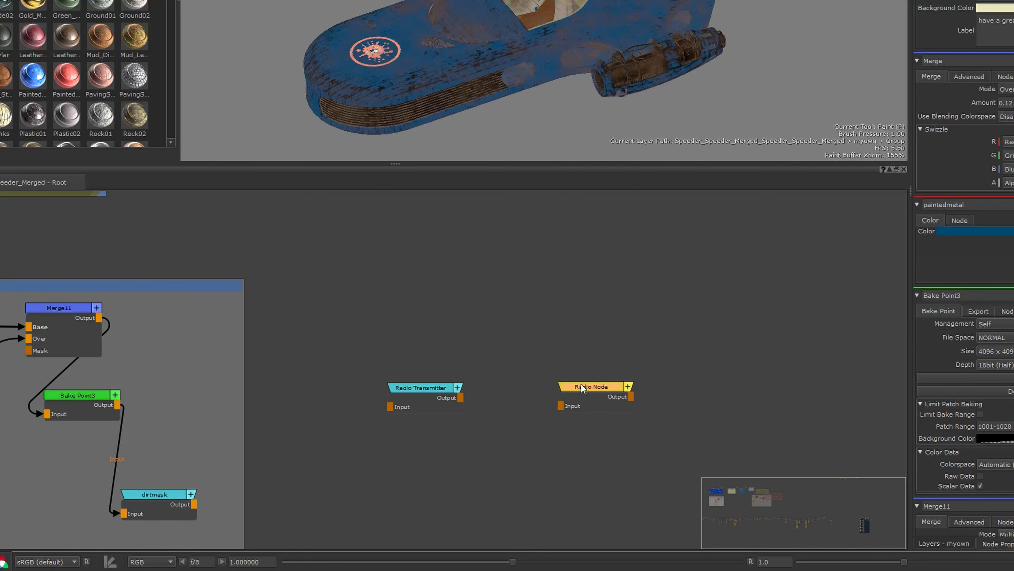
Step: Link the new Radio Node to the dirtmask transmitter
{"action": "left_click_drag", "start_coordinate": [581, 385], "coordinate": [582, 386]}
{"action": "double_click", "coordinate": [582, 385]}
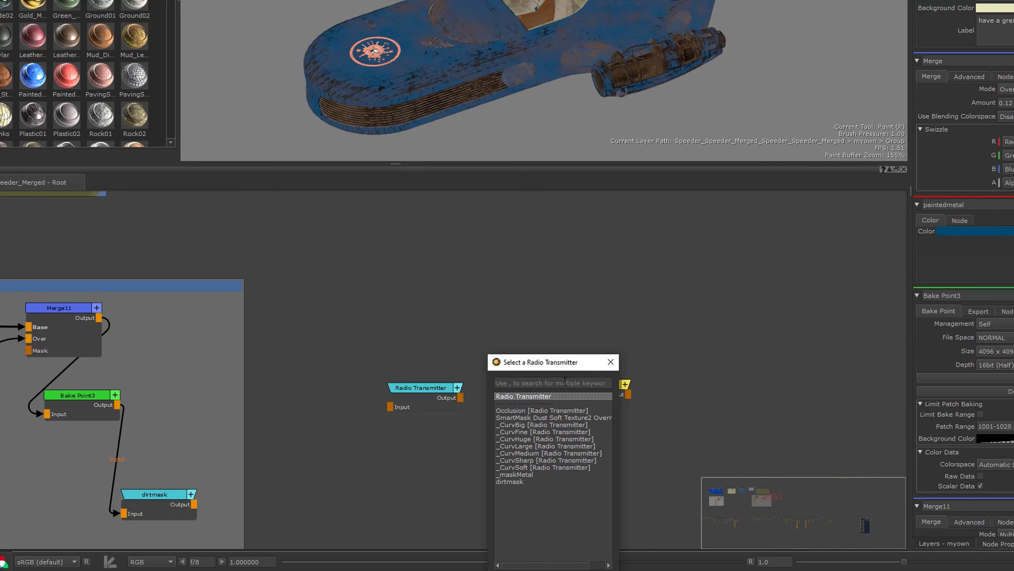
{"action": "left_click", "coordinate": [522, 481]}
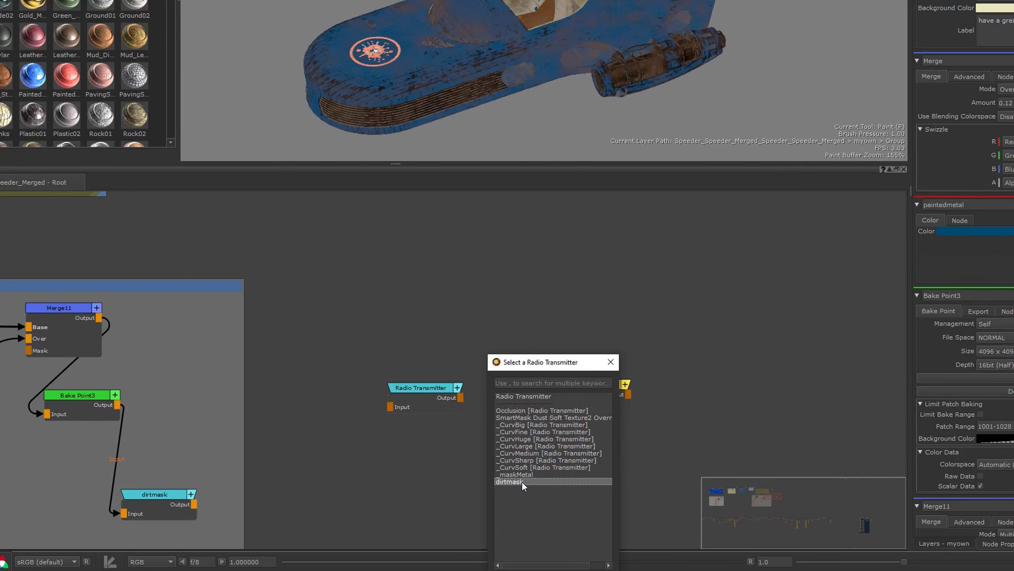
{"action": "double_click", "coordinate": [522, 482]}
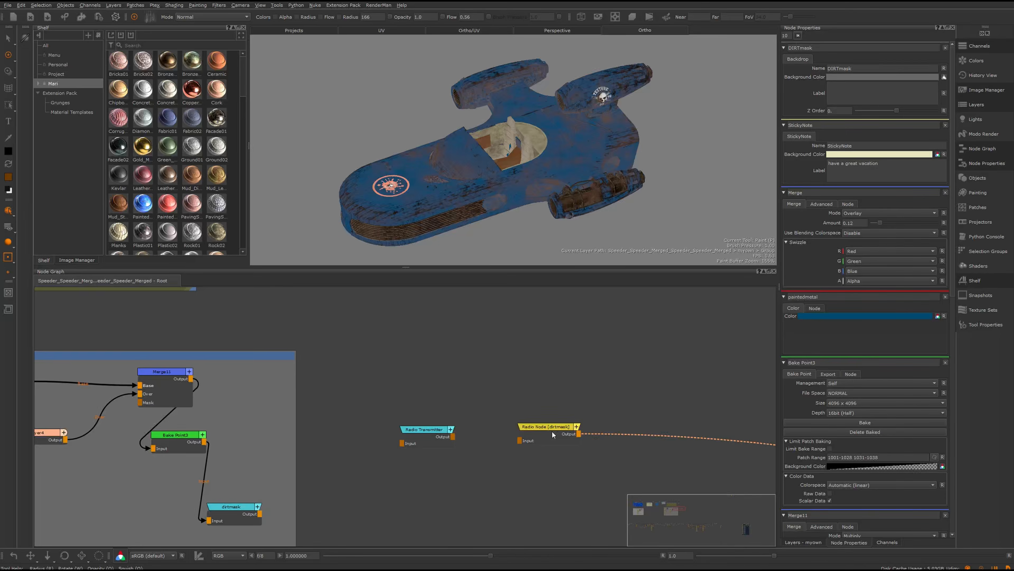
Step: Examine the Merge node fed by the dirtColor backdrop and the dirtmask Radio Node connected to its mask
{"action": "scroll", "coordinate": [425, 470], "scroll_direction": "down", "scroll_amount": 2}
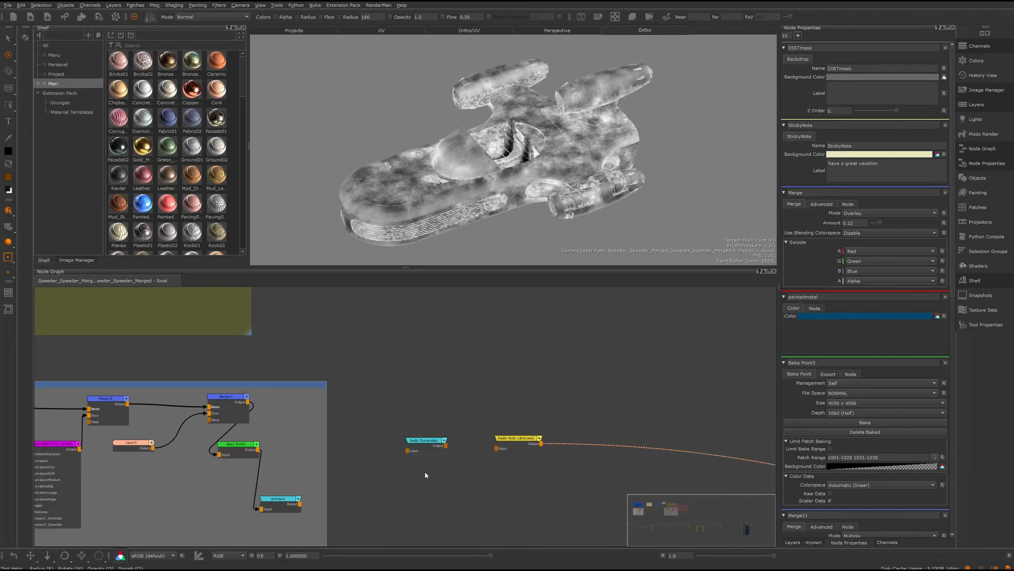
{"action": "scroll", "coordinate": [354, 418], "scroll_direction": "down", "scroll_amount": 2}
{"action": "middle_click_drag", "start_coordinate": [361, 421], "coordinate": [513, 425]}
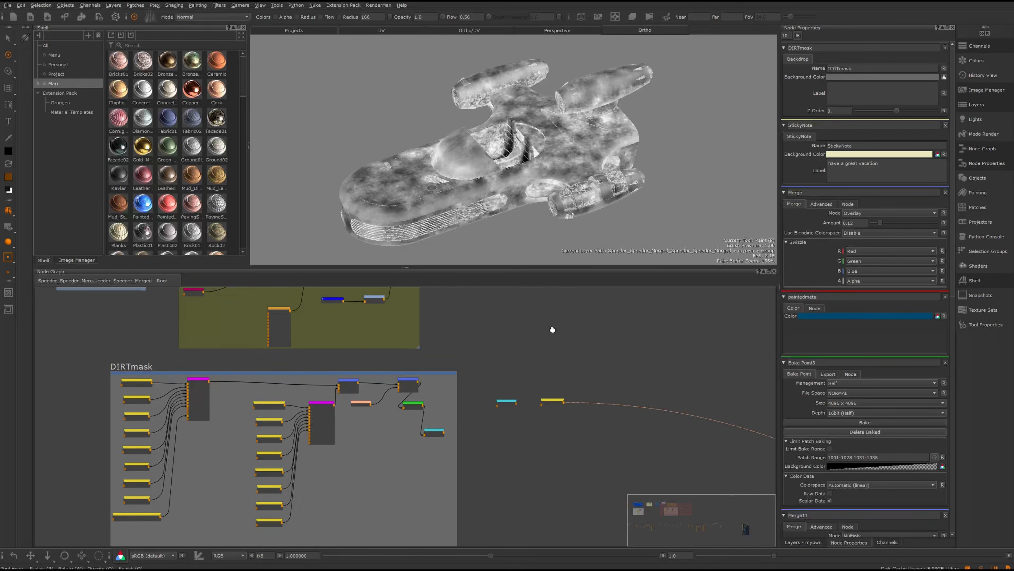
{"action": "middle_click_drag", "start_coordinate": [552, 331], "coordinate": [523, 374]}
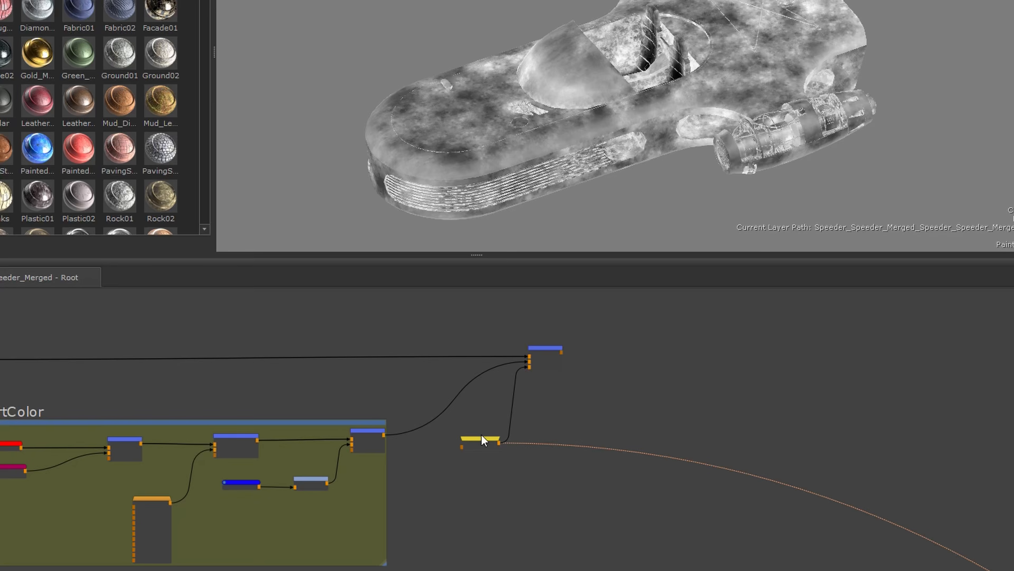
{"action": "scroll", "coordinate": [481, 433], "scroll_direction": "up", "scroll_amount": 2}
{"action": "scroll", "coordinate": [481, 432], "scroll_direction": "up", "scroll_amount": 1}
{"action": "middle_click_drag", "start_coordinate": [579, 380], "coordinate": [576, 423]}
{"action": "left_click", "coordinate": [576, 345]}
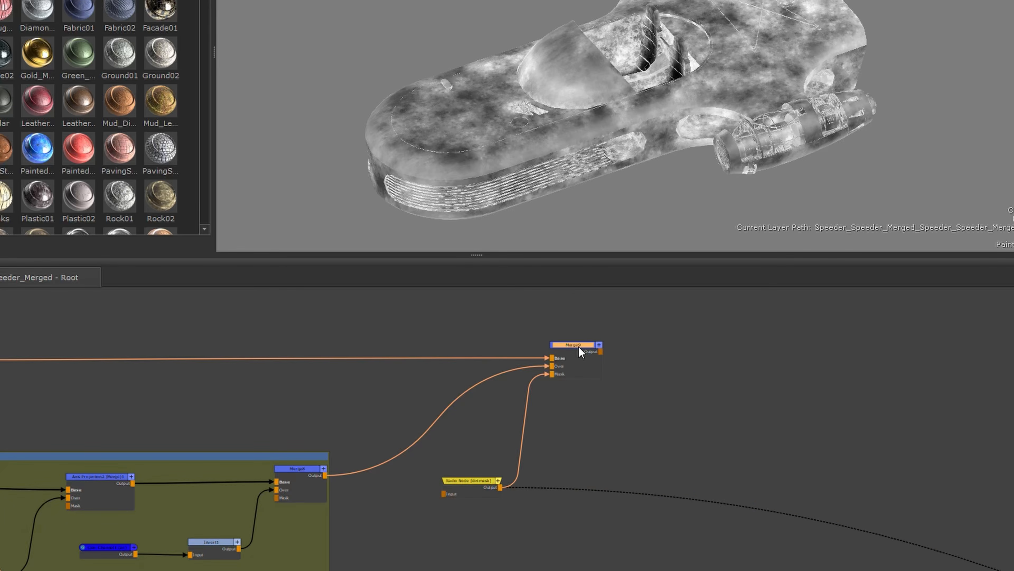
{"action": "left_click", "coordinate": [683, 422]}
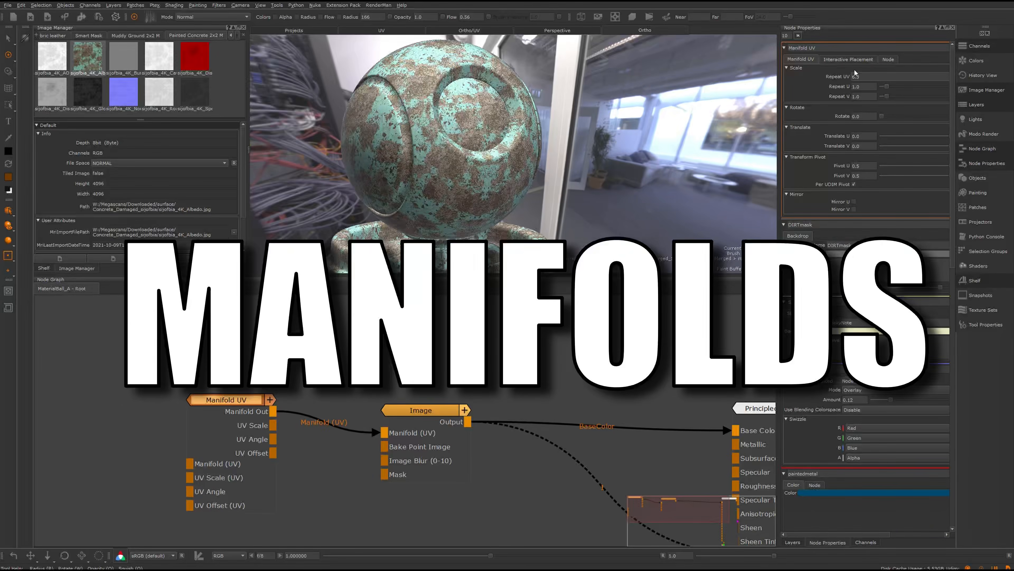
Step: Adjust the Manifold UV node's rotation on the material ball, and delete that node
{"action": "mouse_move", "coordinate": [882, 116]}
{"action": "left_mouse_down"}
{"action": "mouse_move", "coordinate": [937, 117]}
{"action": "mouse_move", "coordinate": [895, 116]}
{"action": "left_mouse_up"}
{"action": "key", "text": "Delete"}
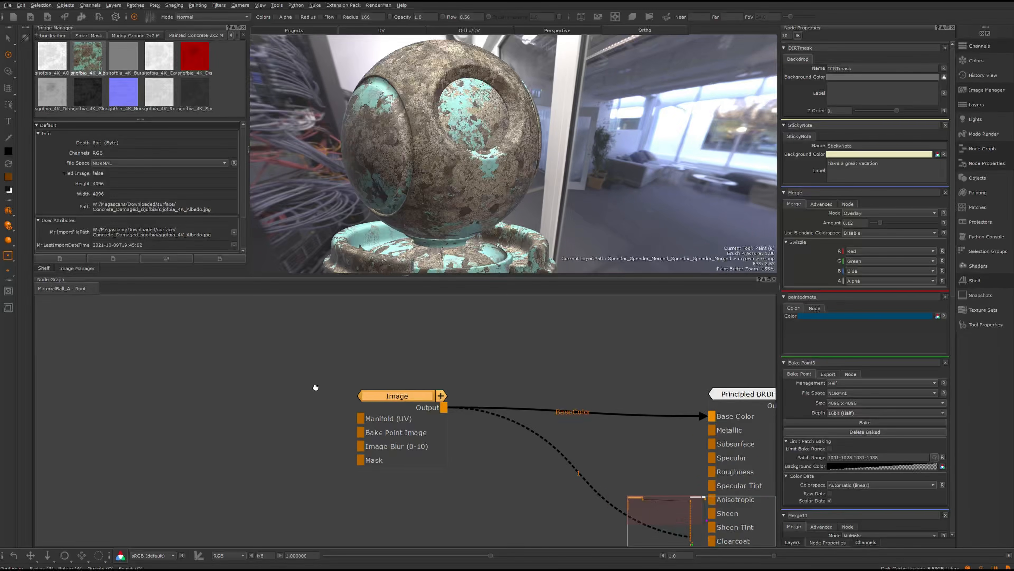
Step: Add a Manifold UV node beside the Image node and connect its Manifold Out to the Image's Manifold (UV) input
{"action": "middle_click_drag", "start_coordinate": [228, 394], "coordinate": [230, 400]}
{"action": "key", "text": "Tab"}
{"action": "type", "text": "mani"}
{"action": "key", "text": "Down"}
{"action": "key", "text": "Down"}
{"action": "key", "text": "Down"}
{"action": "key", "text": "Down"}
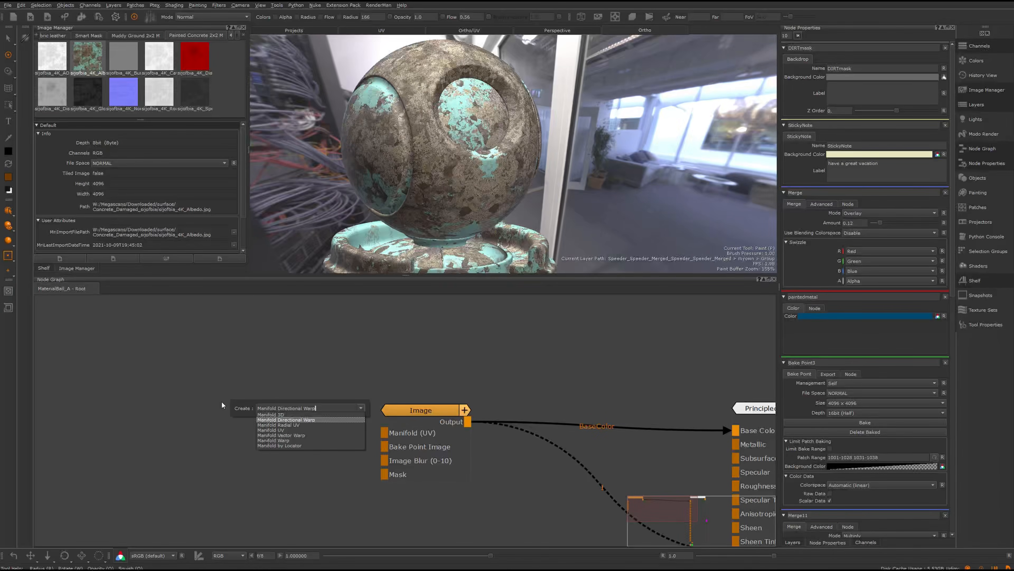
{"action": "key", "text": "Return"}
{"action": "left_click_drag", "start_coordinate": [271, 449], "coordinate": [227, 443]}
{"action": "left_click_drag", "start_coordinate": [274, 412], "coordinate": [389, 433]}
Step: Set the Manifold UV node's Repeat UV to 6.3 and its Rotate to 32.727
{"action": "left_click", "coordinate": [215, 401]}
{"action": "mouse_move", "coordinate": [857, 77]}
{"action": "left_mouse_down"}
{"action": "mouse_move", "coordinate": [858, 40]}
{"action": "mouse_move", "coordinate": [853, 80]}
{"action": "mouse_move", "coordinate": [860, 53]}
{"action": "mouse_move", "coordinate": [856, 68]}
{"action": "left_mouse_up"}
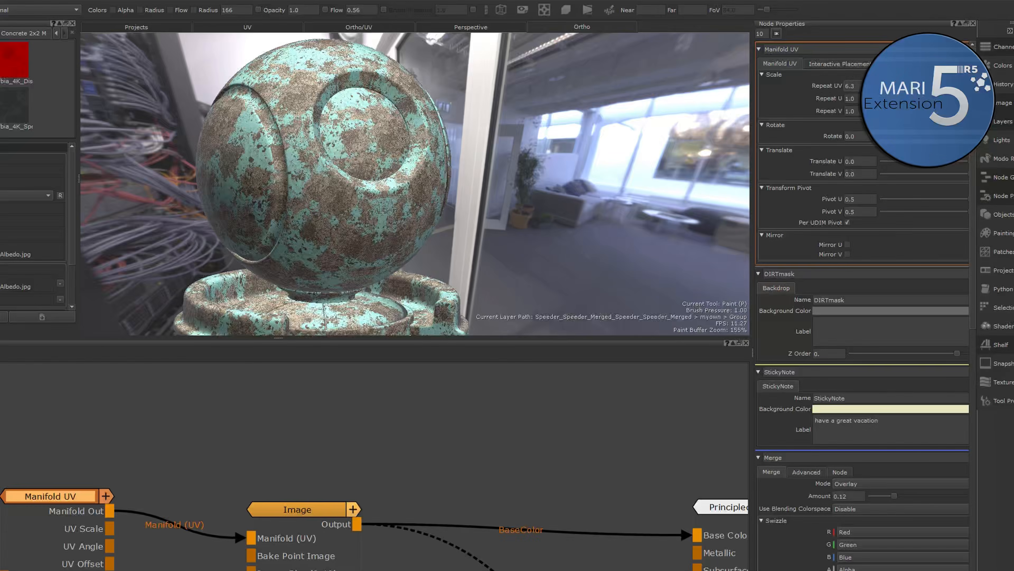
{"action": "left_click_drag", "start_coordinate": [883, 115], "coordinate": [901, 136]}
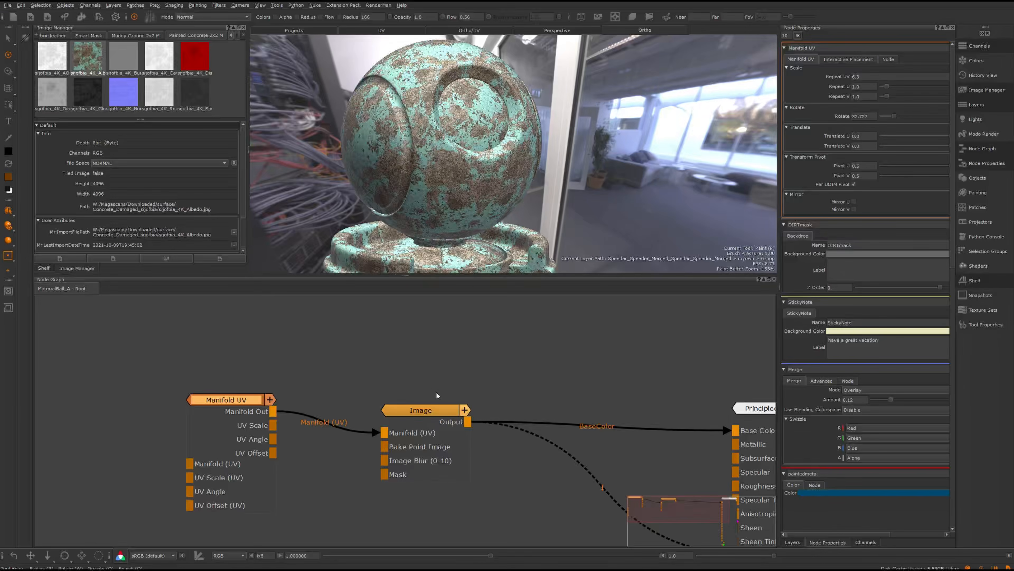
Step: Place a second Image node beneath the first, driven by the same Manifold UV node
{"action": "middle_click_drag", "start_coordinate": [436, 382], "coordinate": [438, 345]}
{"action": "left_click_drag", "start_coordinate": [424, 378], "coordinate": [428, 371]}
{"action": "right_click", "coordinate": [437, 407]}
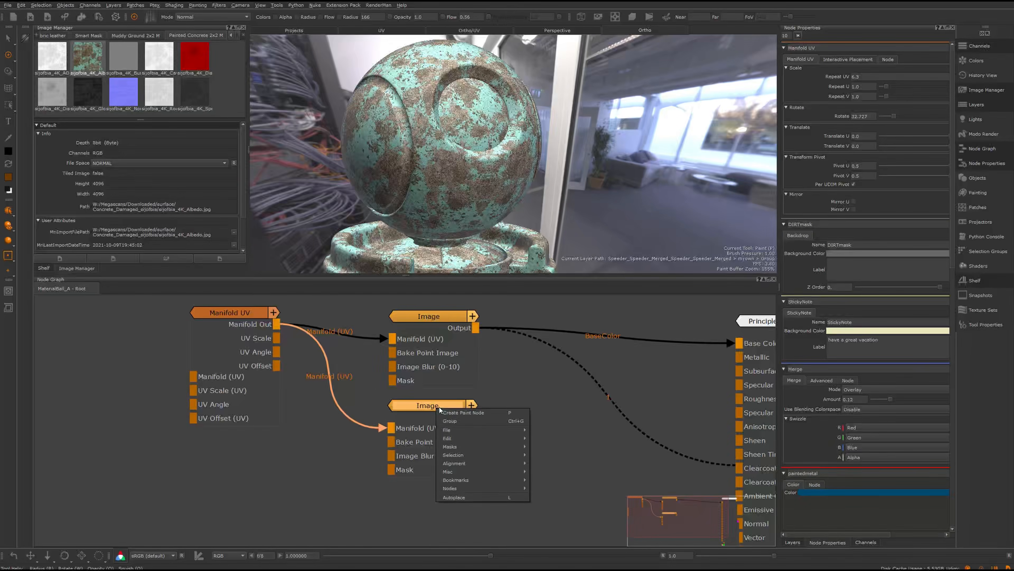
{"action": "left_click", "coordinate": [446, 412]}
{"action": "left_click_drag", "start_coordinate": [448, 444], "coordinate": [419, 502]}
{"action": "middle_click_drag", "start_coordinate": [441, 483], "coordinate": [447, 392]}
{"action": "left_click", "coordinate": [434, 326]}
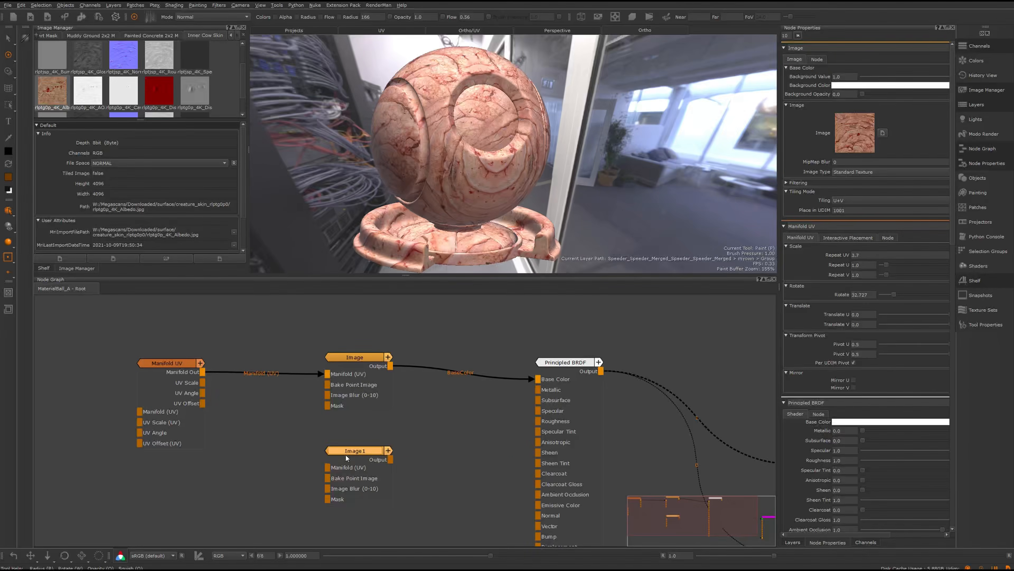
Step: Connect the Manifold UV output to Image1's Manifold (UV) input and insert a Multiply node into that connection
{"action": "left_click", "coordinate": [346, 454]}
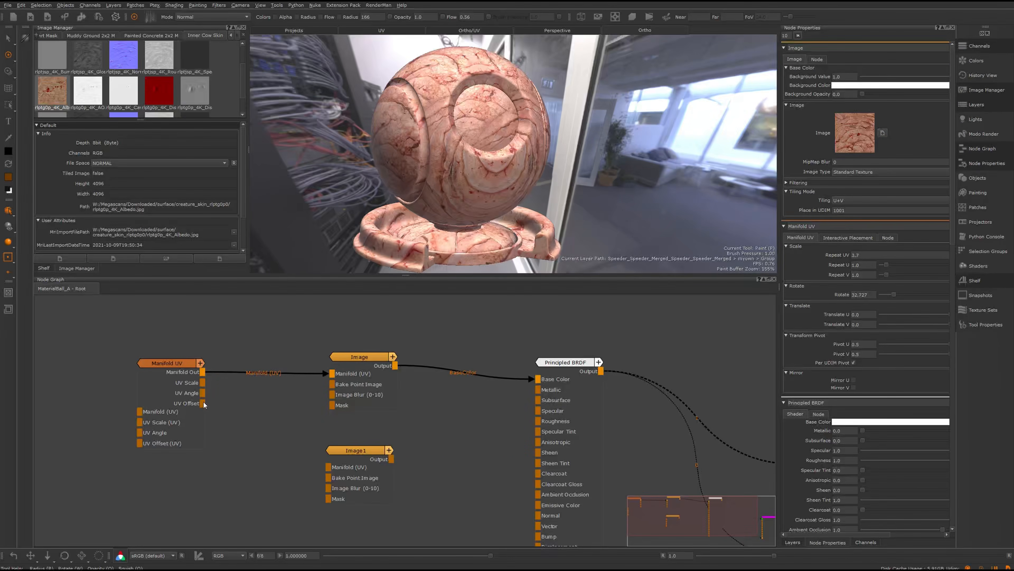
{"action": "left_click_drag", "start_coordinate": [203, 373], "coordinate": [328, 467]}
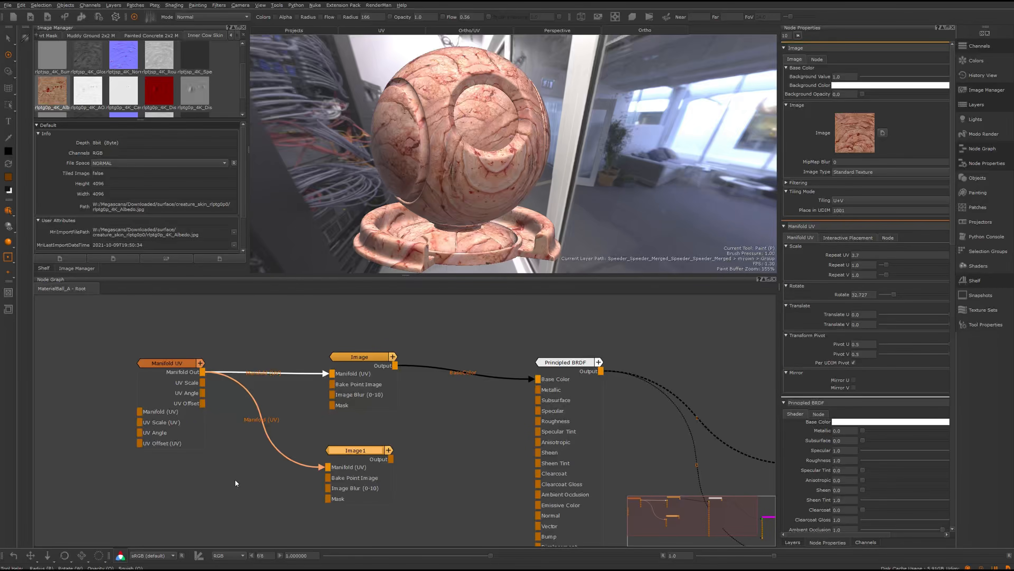
{"action": "key", "text": "Tab"}
{"action": "type", "text": "multiply"}
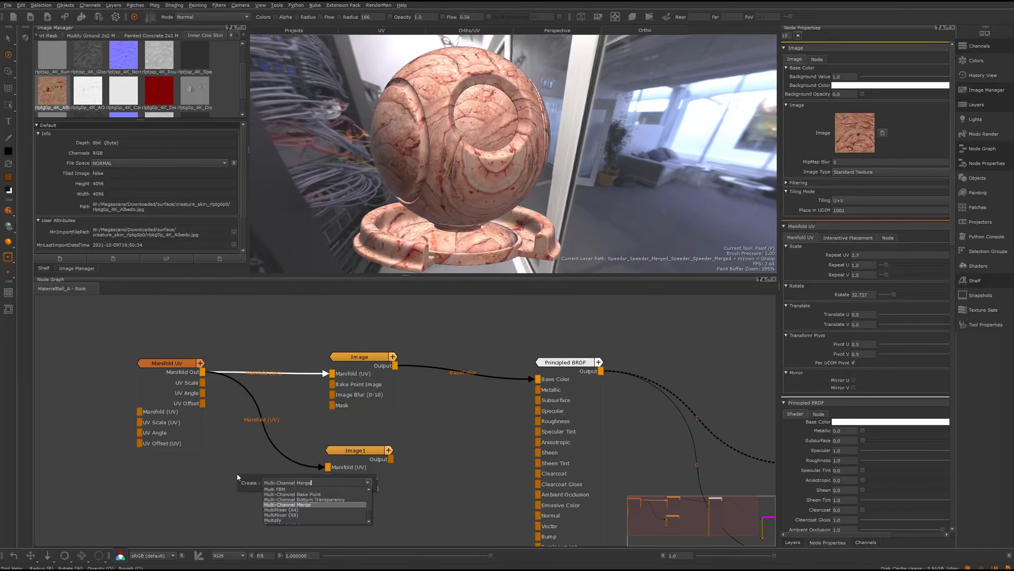
{"action": "key", "text": "Return"}
{"action": "left_click", "coordinate": [322, 432]}
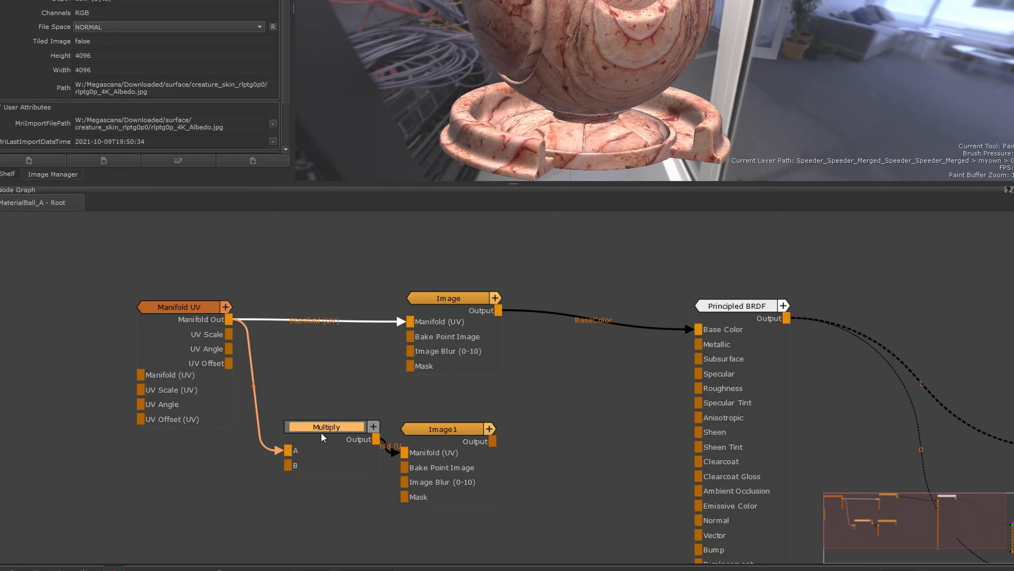
Step: Add a Float node and connect its output to the Multiply node's B input
{"action": "middle_click_drag", "start_coordinate": [170, 493], "coordinate": [189, 492]}
{"action": "left_click", "coordinate": [175, 495]}
{"action": "key", "text": "Tab"}
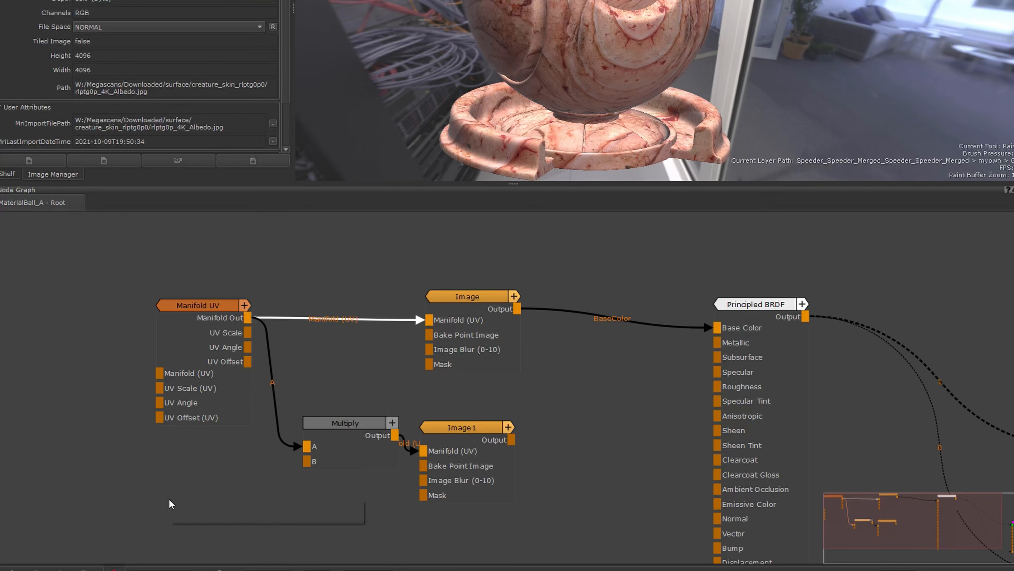
{"action": "type", "text": "flo"}
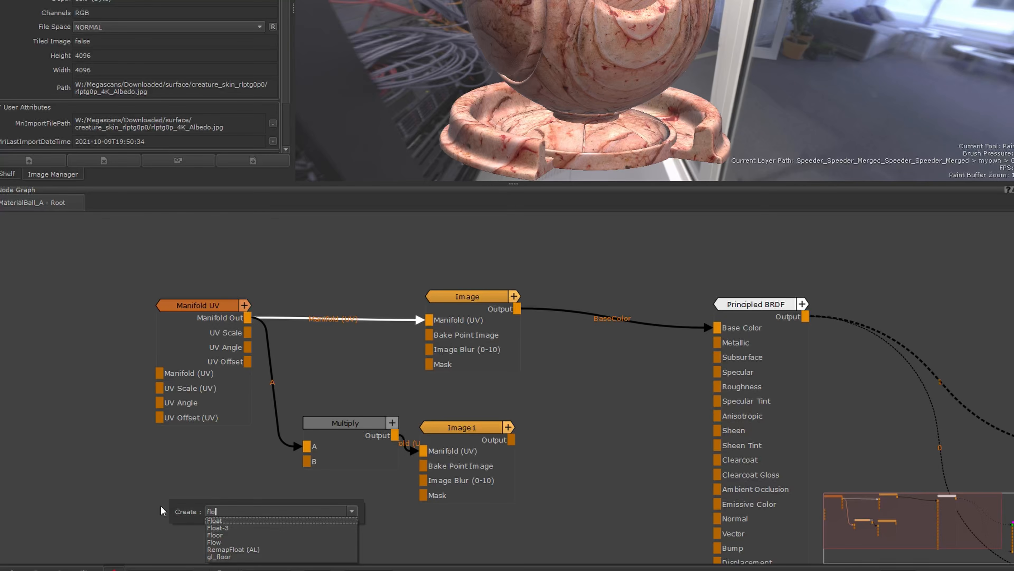
{"action": "key", "text": "Return"}
{"action": "left_click_drag", "start_coordinate": [261, 518], "coordinate": [321, 456]}
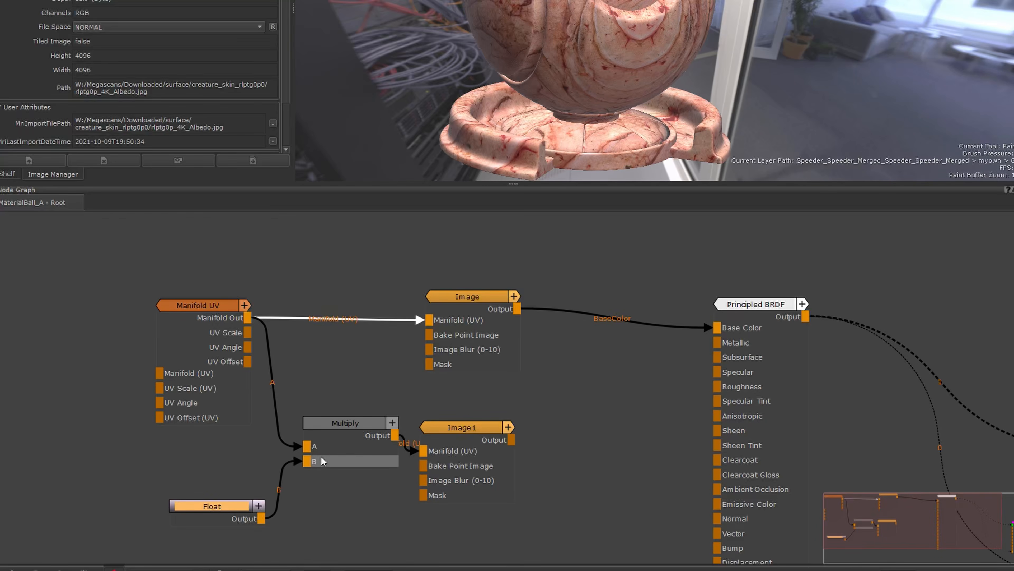
Step: Add a Merge node with Image connected to its Base input and Image1 to its Over input
{"action": "left_click_drag", "start_coordinate": [456, 435], "coordinate": [470, 395]}
{"action": "key", "text": "m"}
{"action": "left_click", "coordinate": [408, 358]}
{"action": "left_click_drag", "start_coordinate": [409, 364], "coordinate": [462, 413]}
{"action": "left_click_drag", "start_coordinate": [415, 455], "coordinate": [462, 424]}
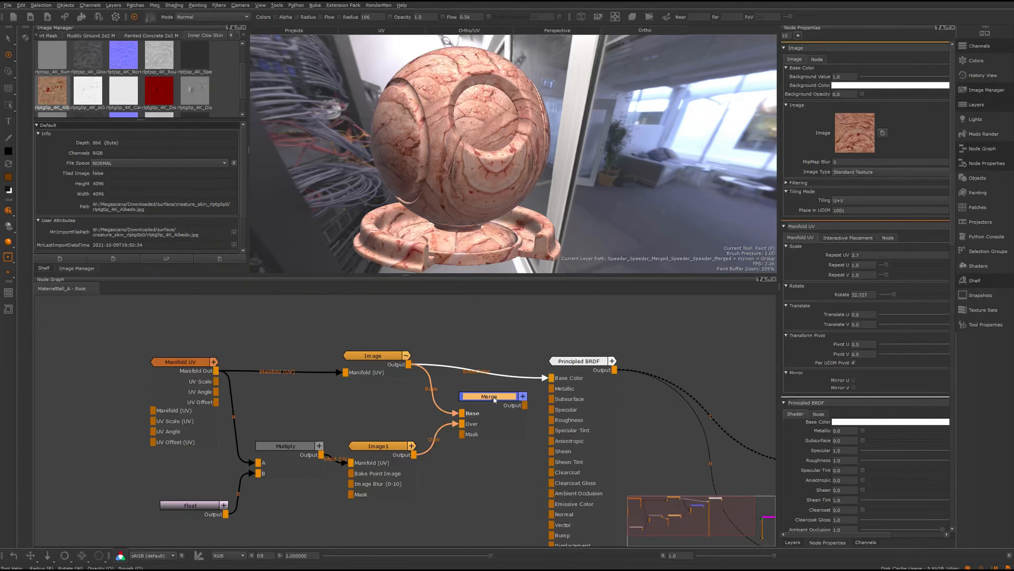
Step: Set the Manifold UV node's Repeat UV to 1
{"action": "left_click_drag", "start_coordinate": [874, 82], "coordinate": [901, 73]}
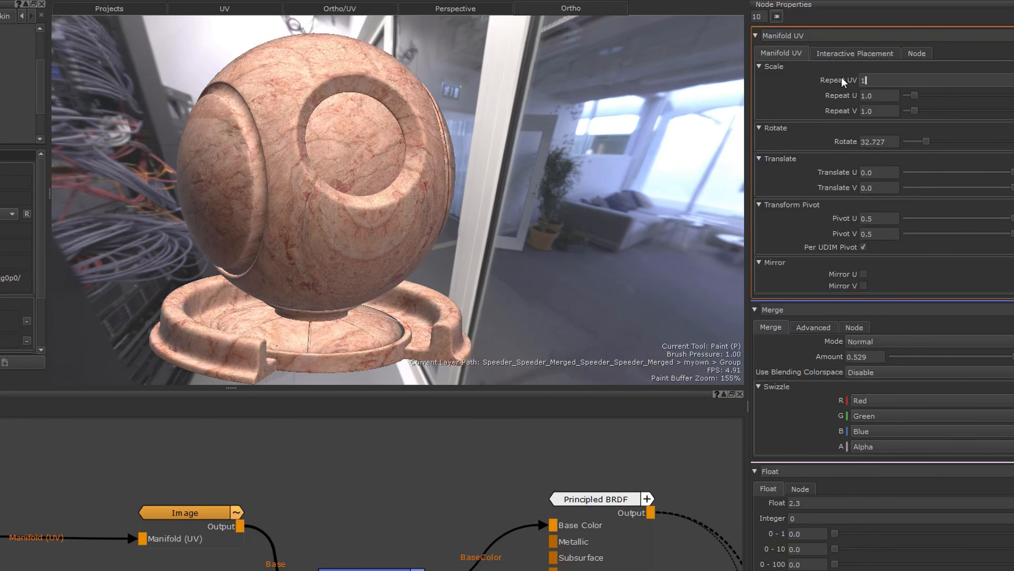
{"action": "key", "text": "Return"}
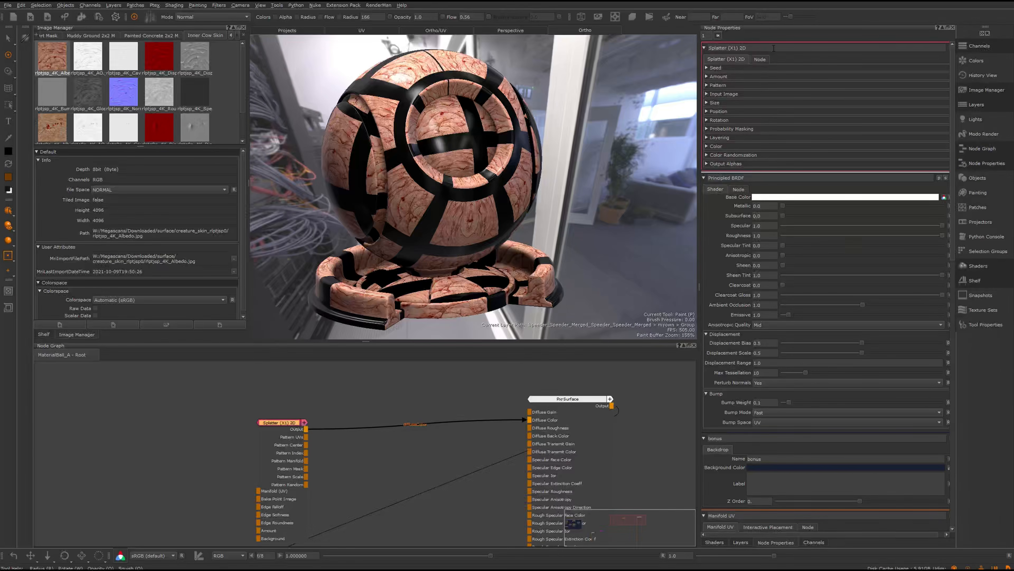
Step: Clear the open node properties and select the Splatter (X1) 2D node
{"action": "left_click", "coordinate": [718, 36]}
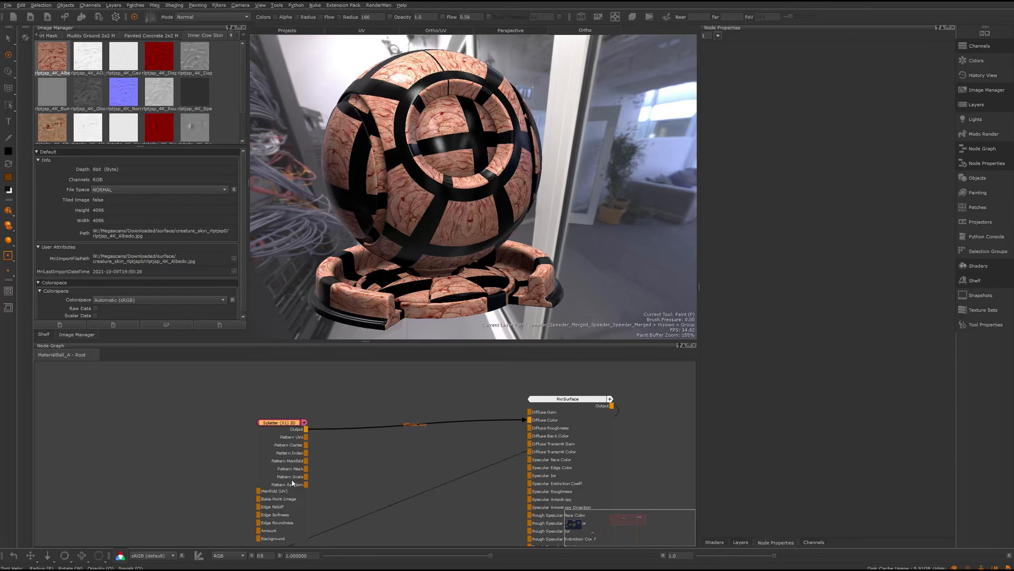
{"action": "left_click", "coordinate": [275, 423]}
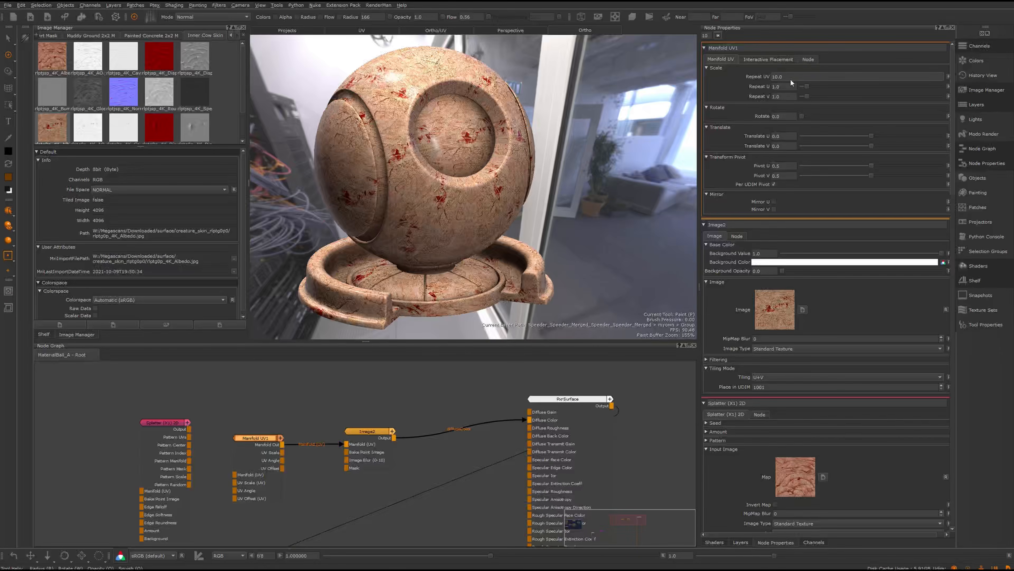
Step: Set the Manifold UV1 node's Repeat UV to 20 and check the tiling on the ball
{"action": "type", "text": "20"}
{"action": "key", "text": "Return"}
{"action": "mouse_move", "coordinate": [479, 195]}
{"action": "left_mouse_down", "text": "alt"}
{"action": "mouse_move", "coordinate": [443, 194]}
{"action": "mouse_move", "coordinate": [472, 188]}
{"action": "left_mouse_up", "text": "alt"}
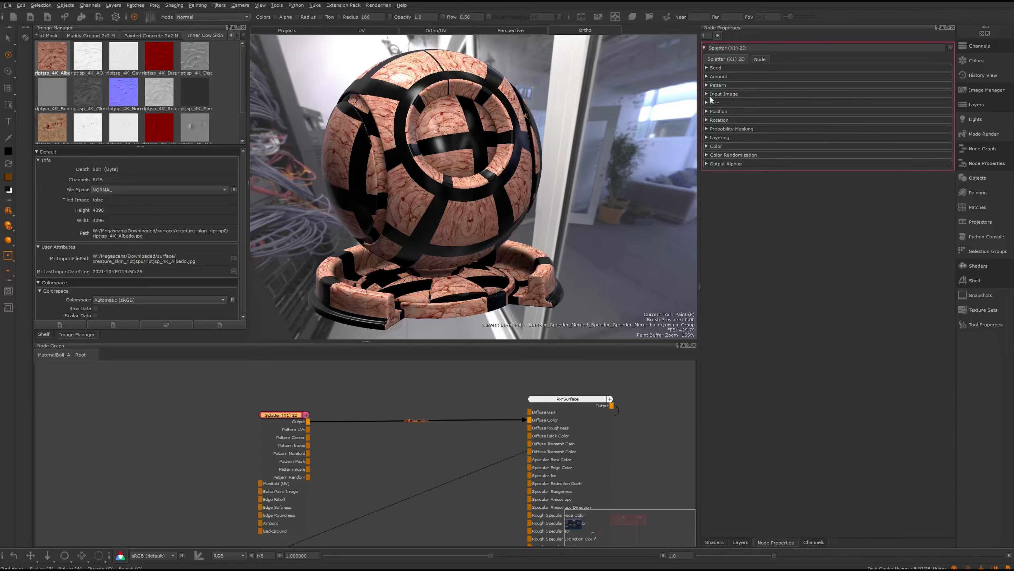
Step: Set the Splatter's Edge Falloff to about 0.62, Edge Softness to 0.78, Edge Distortion to 0.66 and Edge Roundness to 0.81
{"action": "left_click", "coordinate": [707, 94]}
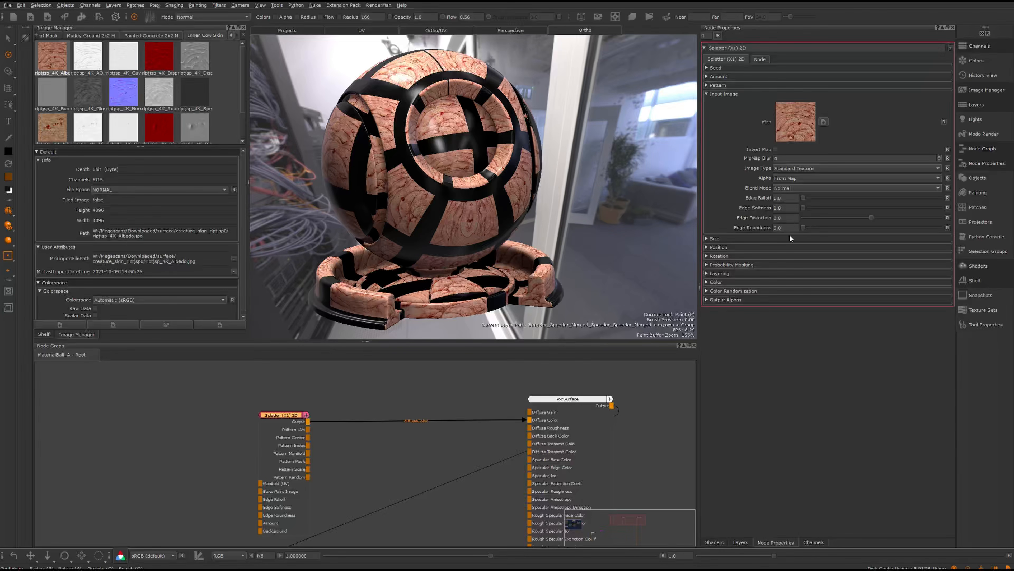
{"action": "left_click_drag", "start_coordinate": [808, 198], "coordinate": [887, 198]}
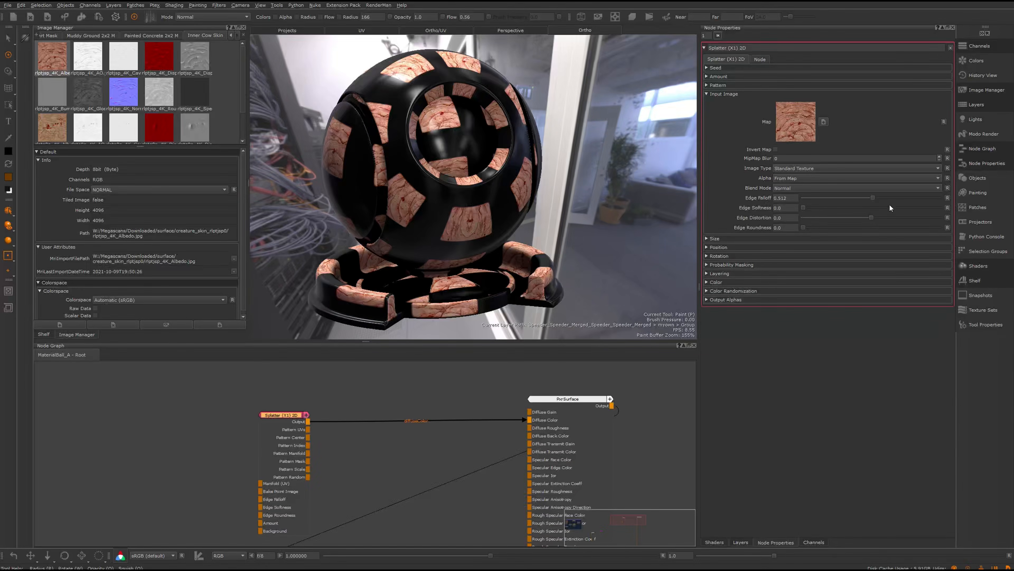
{"action": "left_click_drag", "start_coordinate": [804, 207], "coordinate": [917, 218]}
{"action": "left_click_drag", "start_coordinate": [803, 227], "coordinate": [913, 227]}
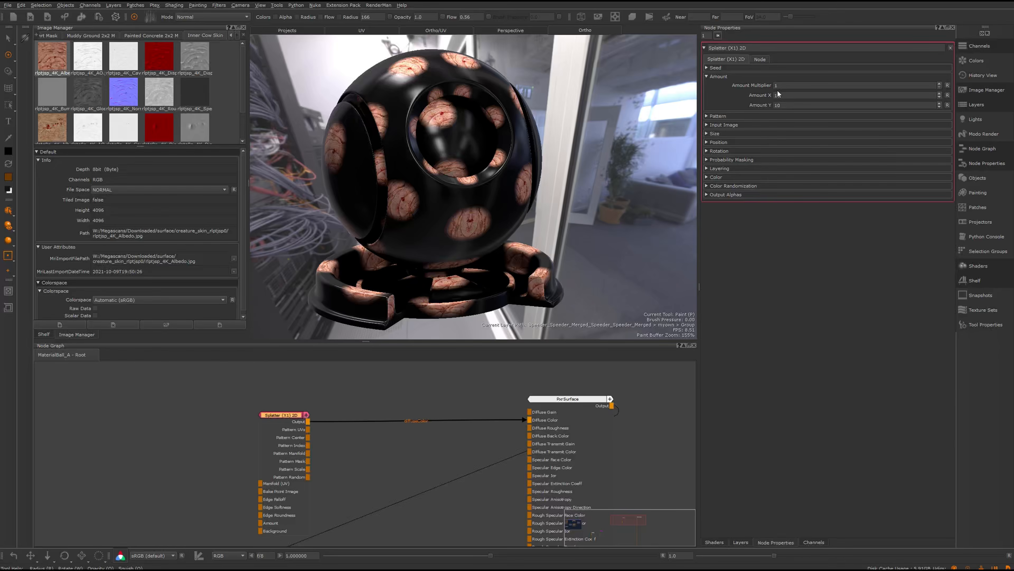
Step: Set the Splatter's Amount Multiplier to 7 and its Scale to 2.471
{"action": "left_click", "coordinate": [778, 85]}
{"action": "type", "text": "8"}
{"action": "type", "text": "7"}
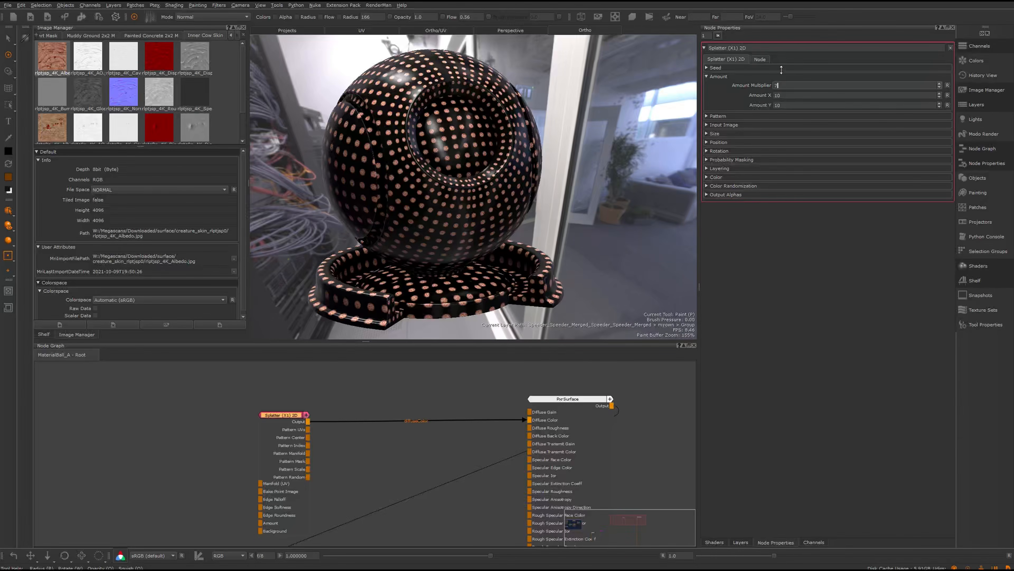
{"action": "left_click", "coordinate": [708, 134]}
{"action": "left_click_drag", "start_coordinate": [814, 142], "coordinate": [834, 140]}
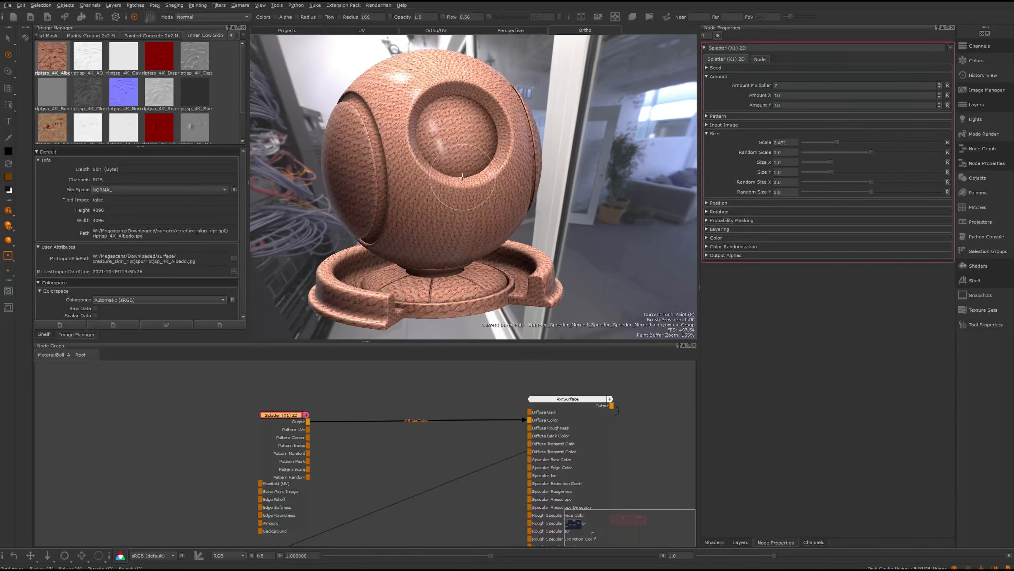
Step: Set the Splatter's Rotation Random to 1.0
{"action": "right_click_drag", "start_coordinate": [593, 160], "coordinate": [611, 171], "text": "alt"}
{"action": "left_click_drag", "start_coordinate": [611, 171], "coordinate": [607, 191], "text": "alt"}
{"action": "right_click_drag", "start_coordinate": [607, 192], "coordinate": [559, 172], "text": "alt"}
{"action": "left_click", "coordinate": [707, 212]}
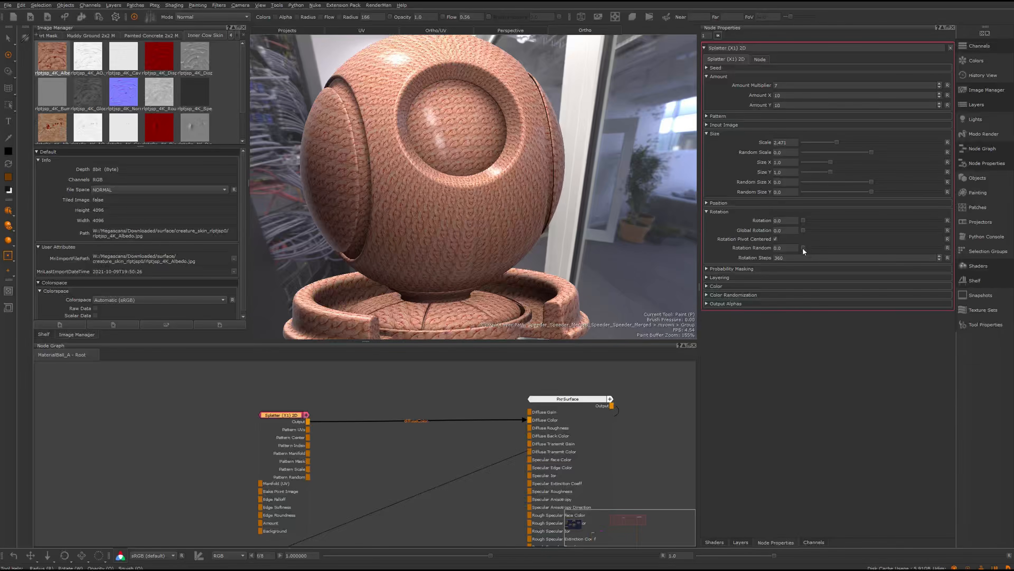
{"action": "left_click_drag", "start_coordinate": [804, 248], "coordinate": [939, 248]}
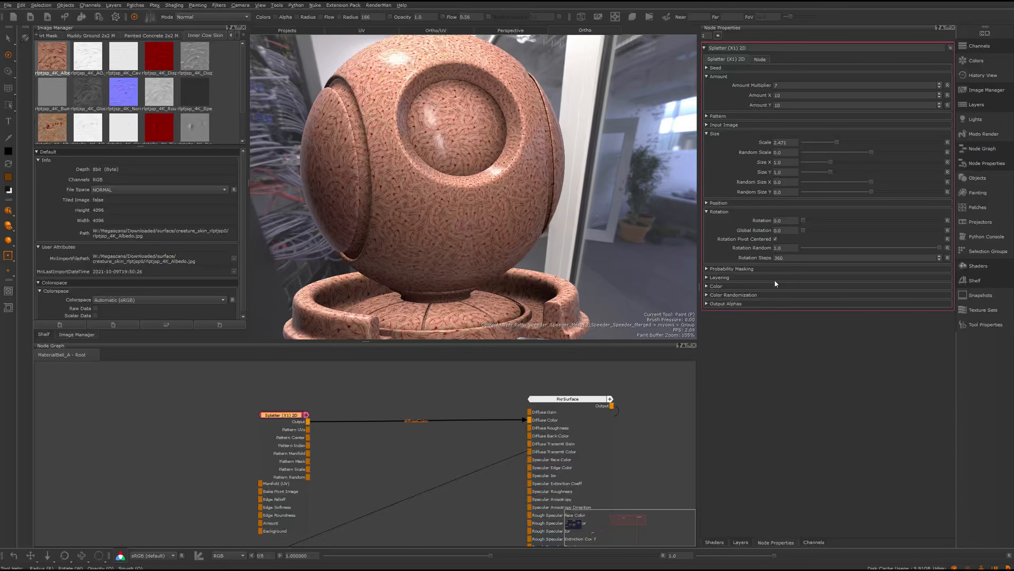
Step: Set the Splatter's Position Random X to about 0.65 and Y to about 0.3, and try a different Amount Multiplier
{"action": "left_click", "coordinate": [798, 203]}
{"action": "left_click_drag", "start_coordinate": [803, 221], "coordinate": [846, 212]}
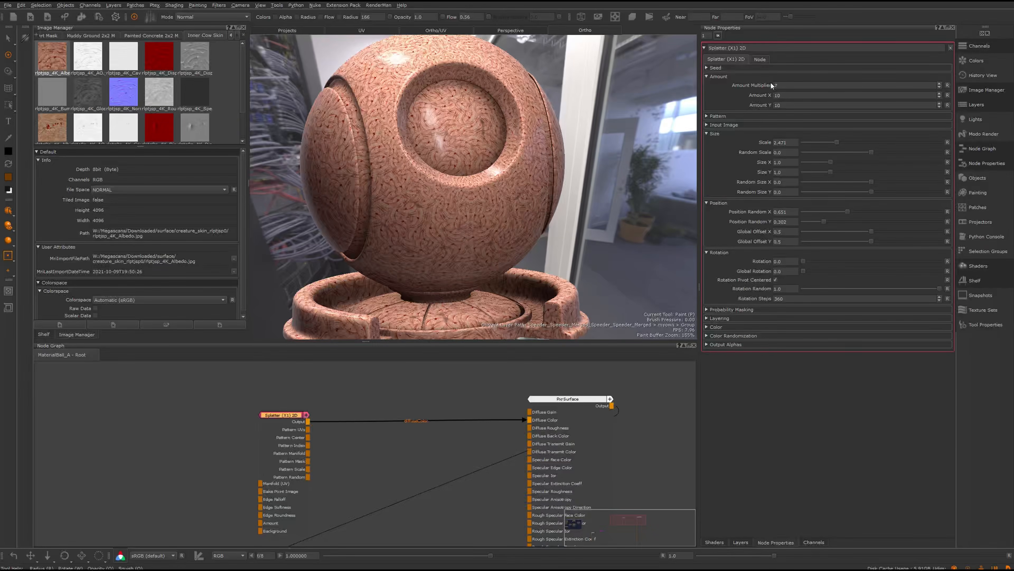
{"action": "left_click_drag", "start_coordinate": [776, 86], "coordinate": [776, 105]}
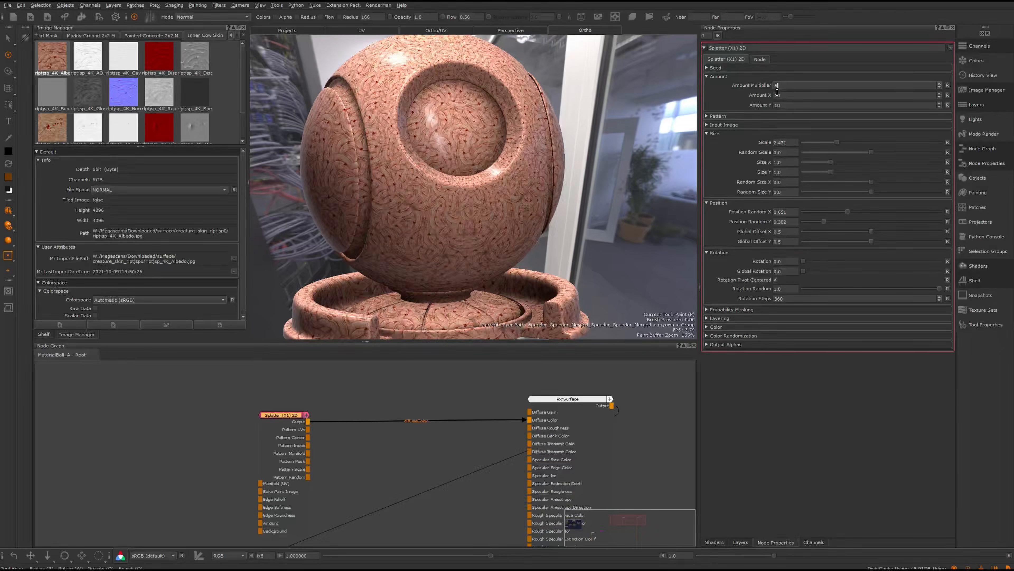
Step: Duplicate the Splatter (X1) 2D node and feed the copy through a Normal OpenGL/DirectX node into PxrSurface's Normal input
{"action": "left_click_drag", "start_coordinate": [283, 417], "coordinate": [269, 397]}
{"action": "right_click", "coordinate": [269, 396]}
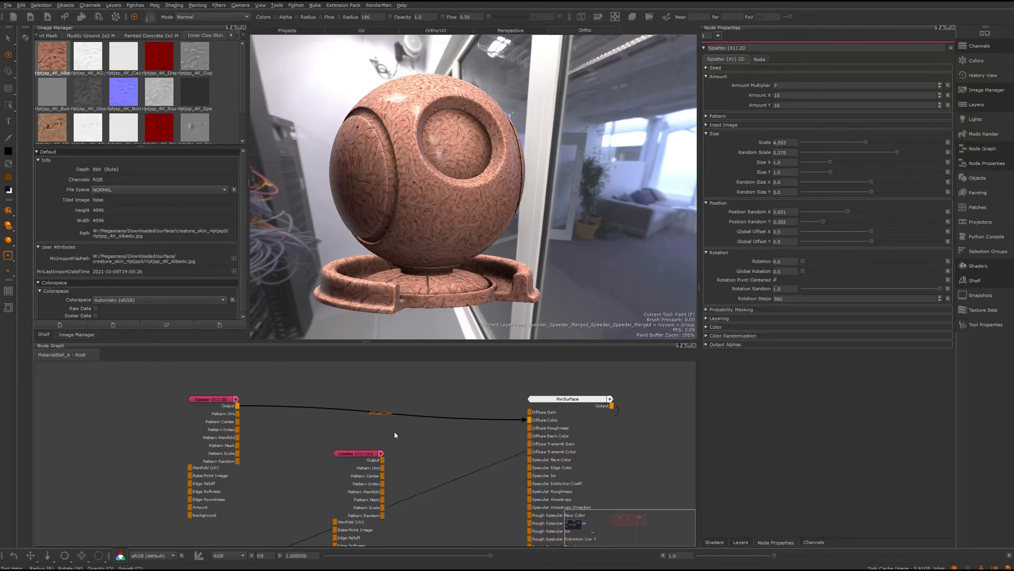
{"action": "left_click_drag", "start_coordinate": [341, 456], "coordinate": [313, 468]}
{"action": "double_click", "coordinate": [361, 428]}
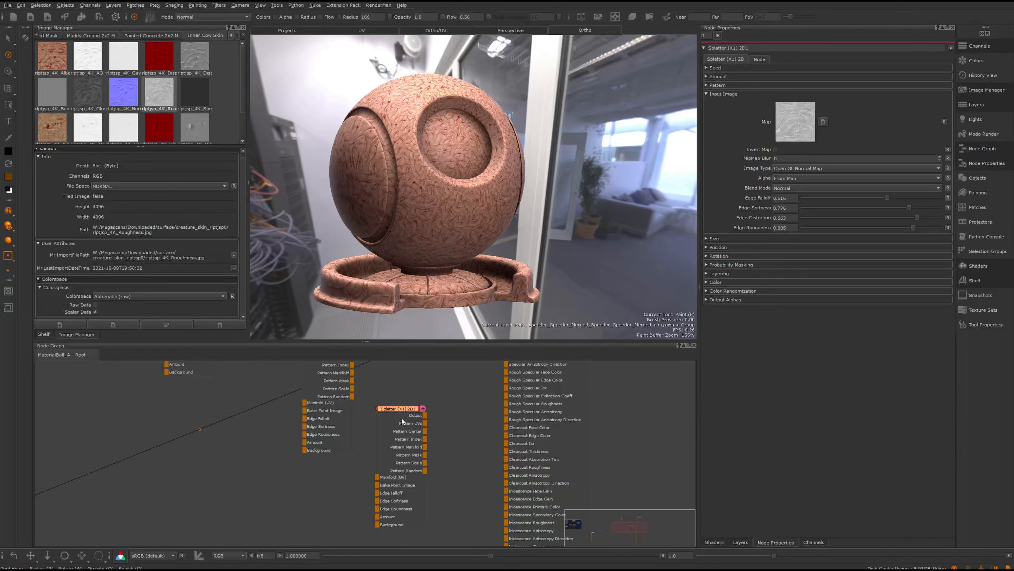
{"action": "left_click_drag", "start_coordinate": [403, 418], "coordinate": [379, 460]}
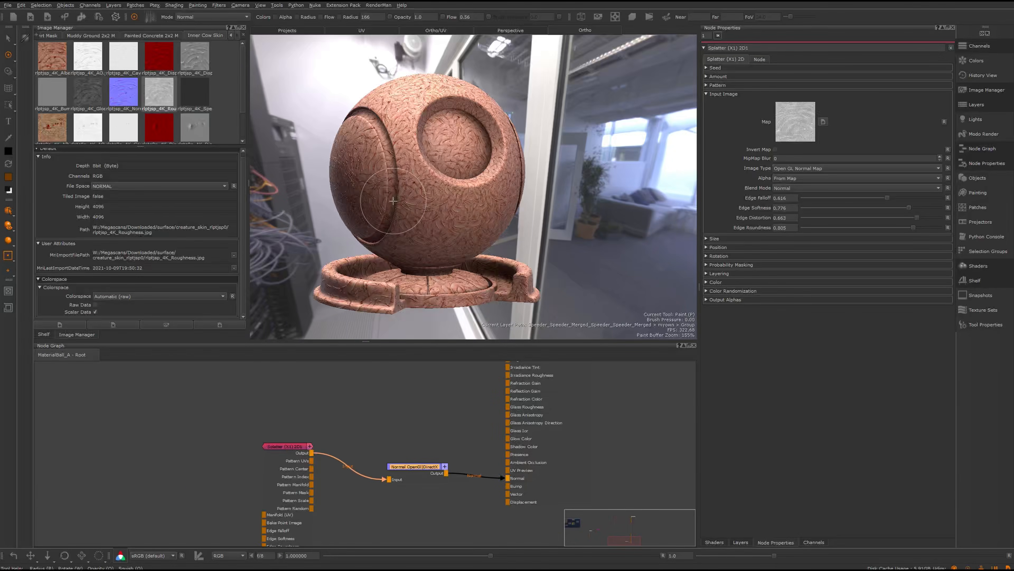
Step: Examine the splattered skin surface on the material ball up close and from several angles
{"action": "right_click_drag", "start_coordinate": [393, 201], "coordinate": [452, 152], "text": "alt"}
{"action": "left_click_drag", "start_coordinate": [415, 108], "coordinate": [443, 135], "text": "alt"}
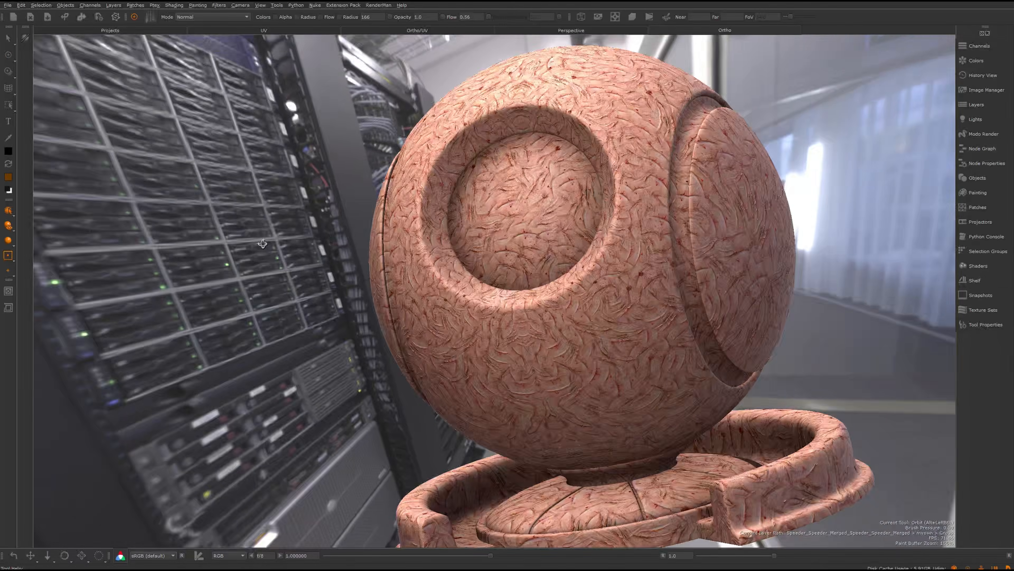
{"action": "left_click_drag", "start_coordinate": [261, 242], "coordinate": [489, 220], "text": "alt"}
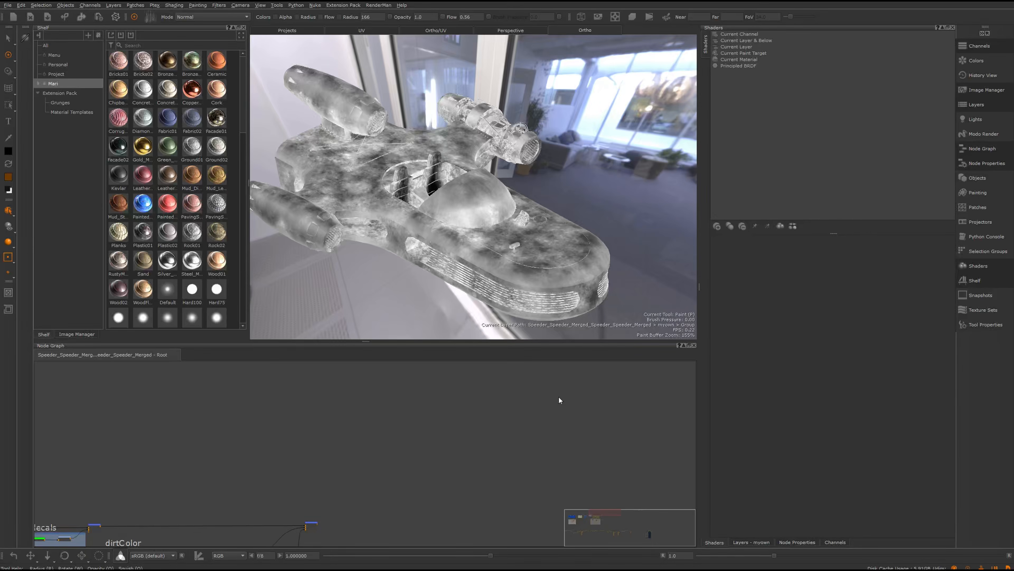
Step: Add a Histogram Scan node in the empty graph area and name it "Histogram Scan bad boy"
{"action": "scroll", "coordinate": [388, 440], "scroll_direction": "up", "scroll_amount": 2}
{"action": "key", "text": "Tab"}
{"action": "type", "text": "his"}
{"action": "key", "text": "Down"}
{"action": "key", "text": "Down"}
{"action": "key", "text": "Return"}
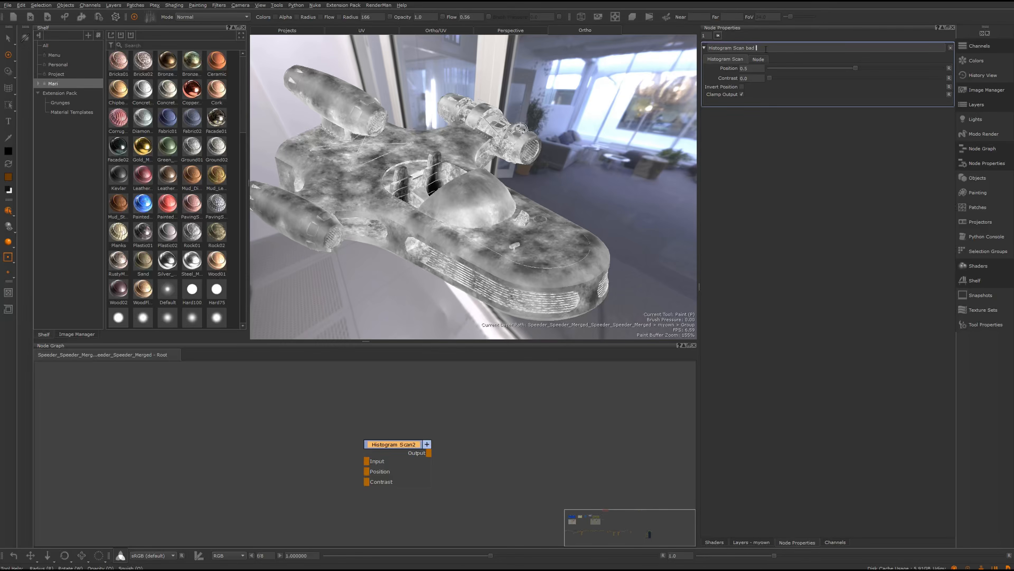
{"action": "key", "text": "Return"}
Step: Connect the Cloud node to the Histogram Scan bad boy node's Input, and open the Histogram Scan's properties
{"action": "left_click_drag", "start_coordinate": [529, 504], "coordinate": [398, 458]}
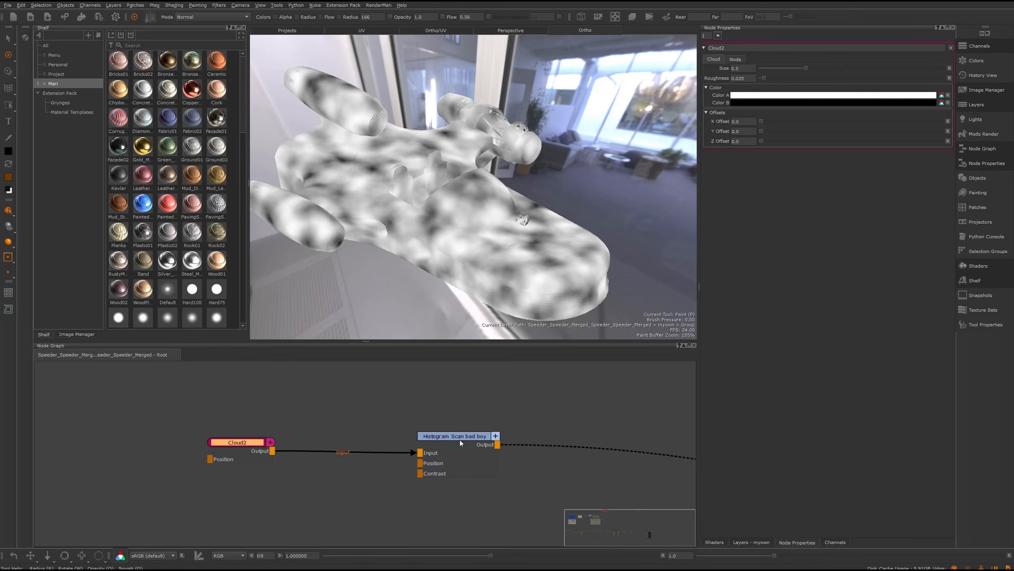
{"action": "left_click", "coordinate": [460, 439]}
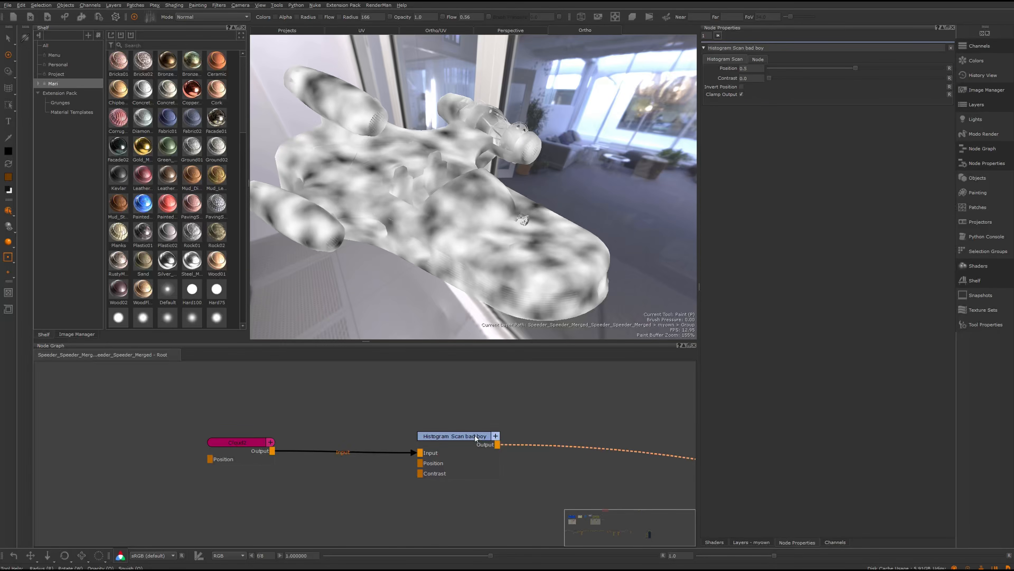
Step: Raise the Histogram Scan bad boy's Contrast to 1.0, and paint black over the speeder's nose with the Paint node as input
{"action": "left_click_drag", "start_coordinate": [774, 79], "coordinate": [914, 79]}
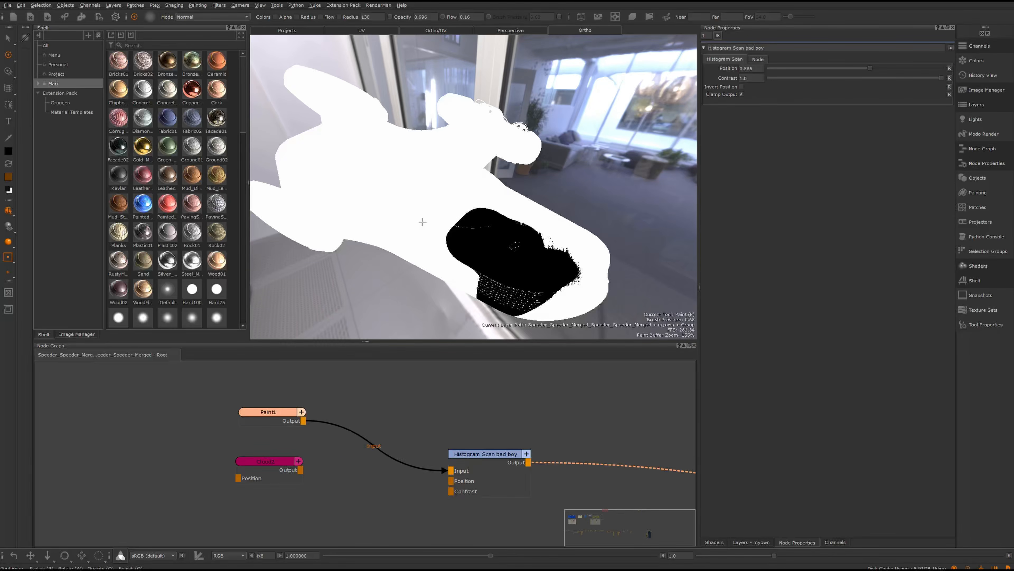
{"action": "mouse_move", "coordinate": [424, 222]}
{"action": "left_mouse_down"}
{"action": "mouse_move", "coordinate": [453, 248]}
{"action": "mouse_move", "coordinate": [465, 239]}
{"action": "mouse_move", "coordinate": [437, 236]}
{"action": "left_mouse_up"}
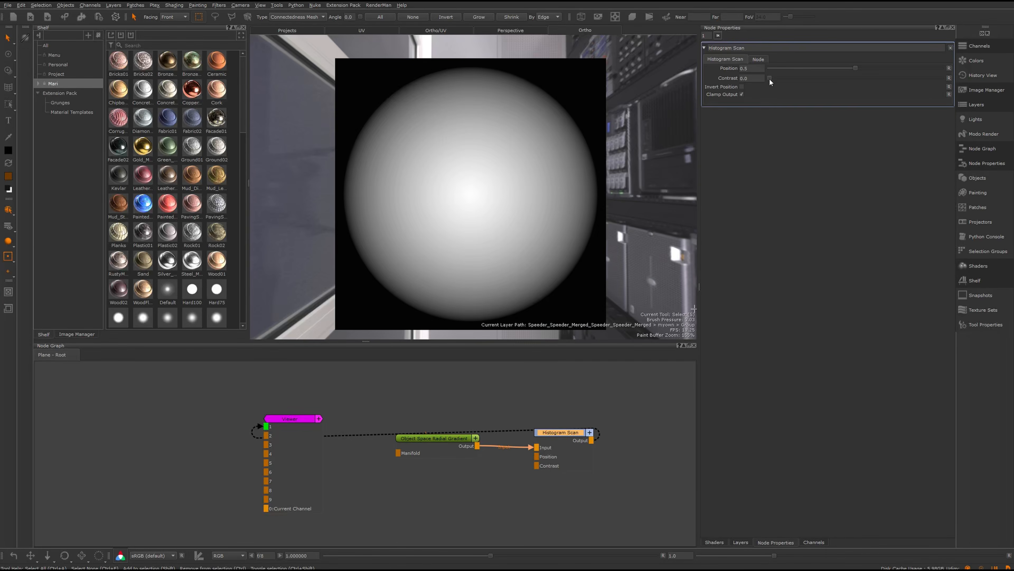
Step: Raise the Contrast and lower the Position of the Histogram Scan fed by the Object Space Radial Gradient
{"action": "left_click_drag", "start_coordinate": [769, 79], "coordinate": [938, 79]}
{"action": "left_click_drag", "start_coordinate": [855, 68], "coordinate": [789, 55]}
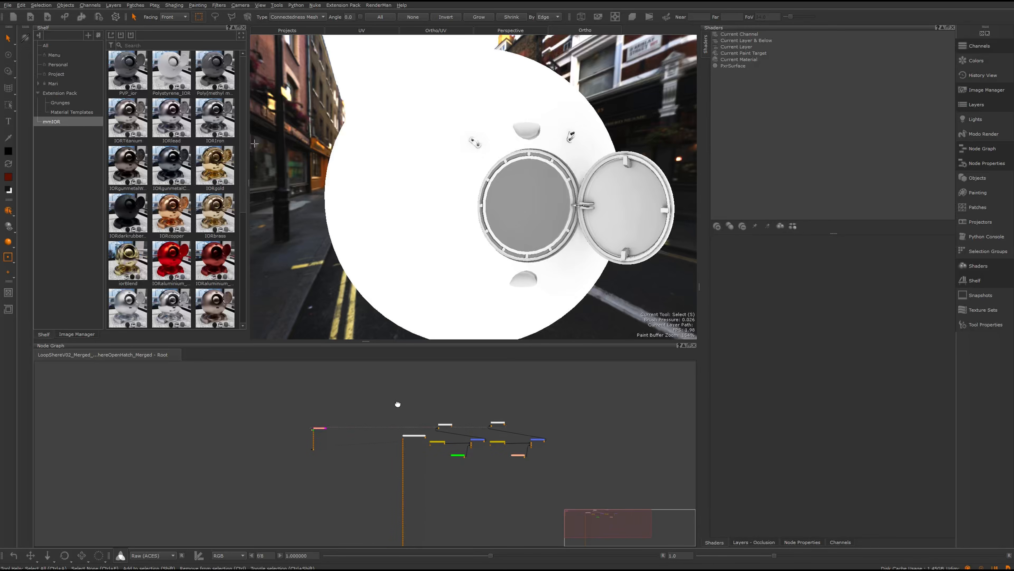
Step: Add a backdrop named "TV chef Corner" around the two Bake Point nodes, and reposition it in the node graph
{"action": "middle_click_drag", "start_coordinate": [398, 404], "coordinate": [376, 434]}
{"action": "scroll", "coordinate": [295, 412], "scroll_direction": "up", "scroll_amount": 3}
{"action": "middle_click_drag", "start_coordinate": [172, 407], "coordinate": [348, 419]}
{"action": "scroll", "coordinate": [322, 426], "scroll_direction": "up", "scroll_amount": 1}
{"action": "key", "text": "Tab"}
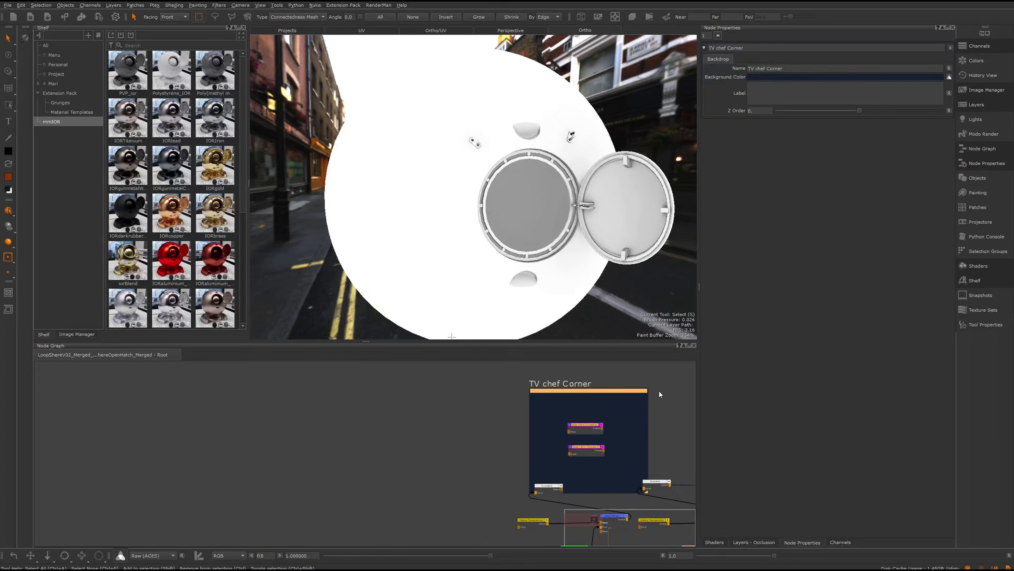
{"action": "middle_click_drag", "start_coordinate": [602, 389], "coordinate": [385, 408]}
{"action": "left_click_drag", "start_coordinate": [385, 406], "coordinate": [486, 385]}
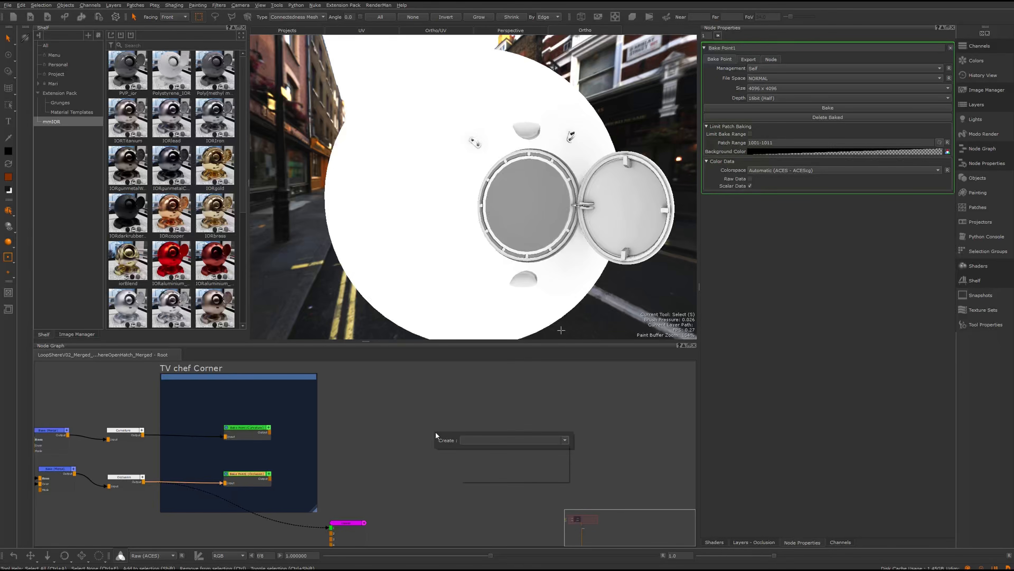
Step: Add a Geo-Channel node in the empty area beside the TV chef Corner backdrop, and open its channel choices
{"action": "key", "text": "Return"}
{"action": "left_click", "coordinate": [940, 69]}
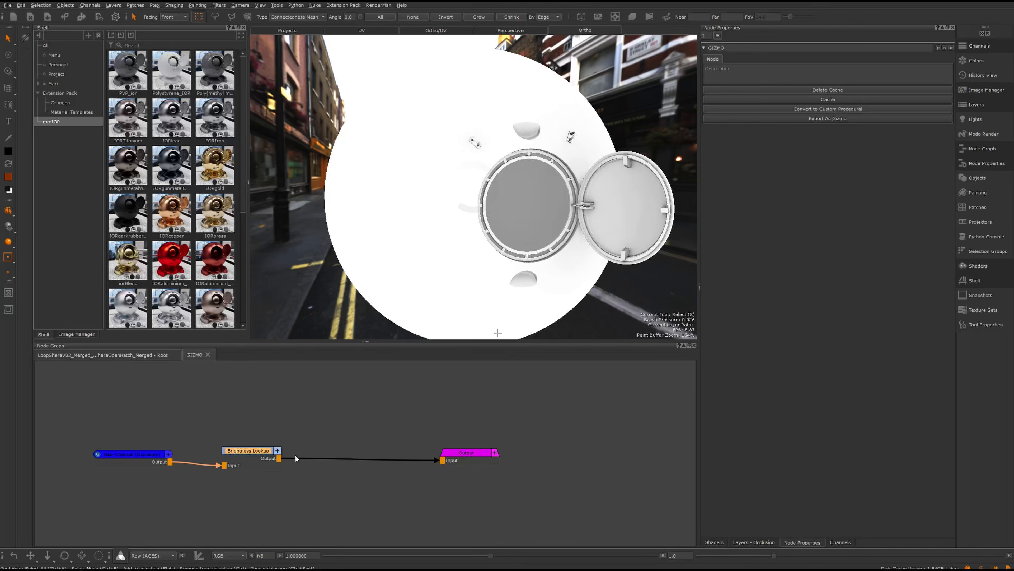
Step: Move the Brightness Lookup node closer to the gizmo's Output node, and open its Map curve for editing
{"action": "left_click_drag", "start_coordinate": [247, 451], "coordinate": [301, 452]}
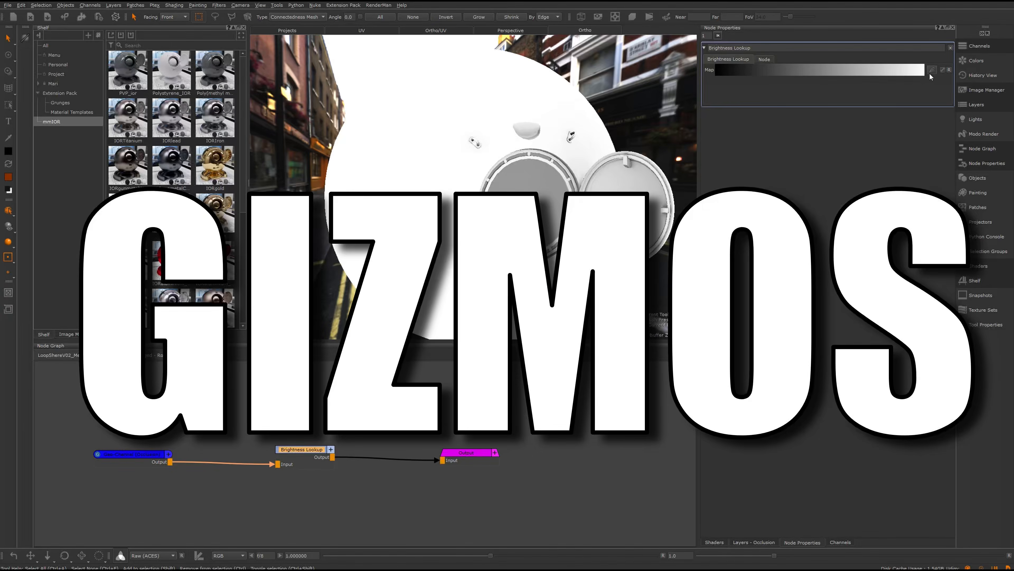
{"action": "left_click", "coordinate": [931, 70]}
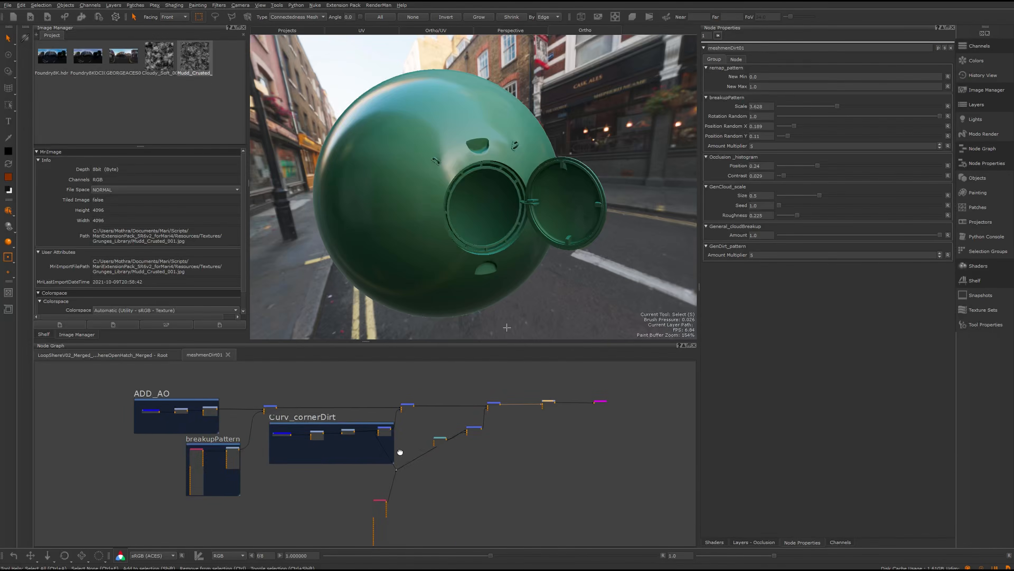
Step: Increase the GenCloud_scale Size of the meshmenDirt01 procedural
{"action": "middle_click_drag", "start_coordinate": [377, 456], "coordinate": [456, 455]}
{"action": "scroll", "coordinate": [261, 413], "scroll_direction": "up", "scroll_amount": 3}
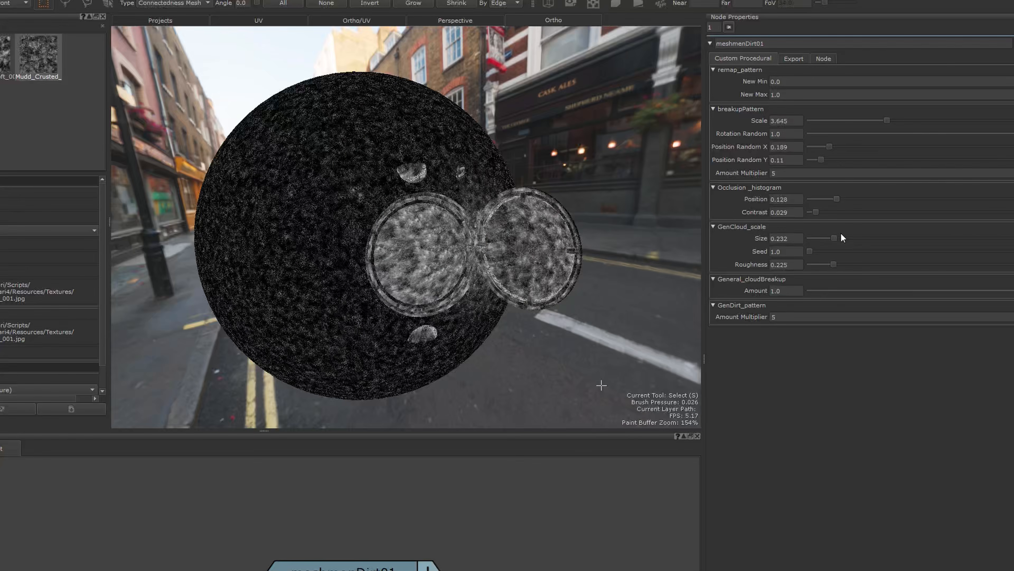
{"action": "mouse_move", "coordinate": [841, 235]}
{"action": "left_mouse_down"}
{"action": "mouse_move", "coordinate": [887, 245]}
{"action": "mouse_move", "coordinate": [858, 241]}
{"action": "left_mouse_up"}
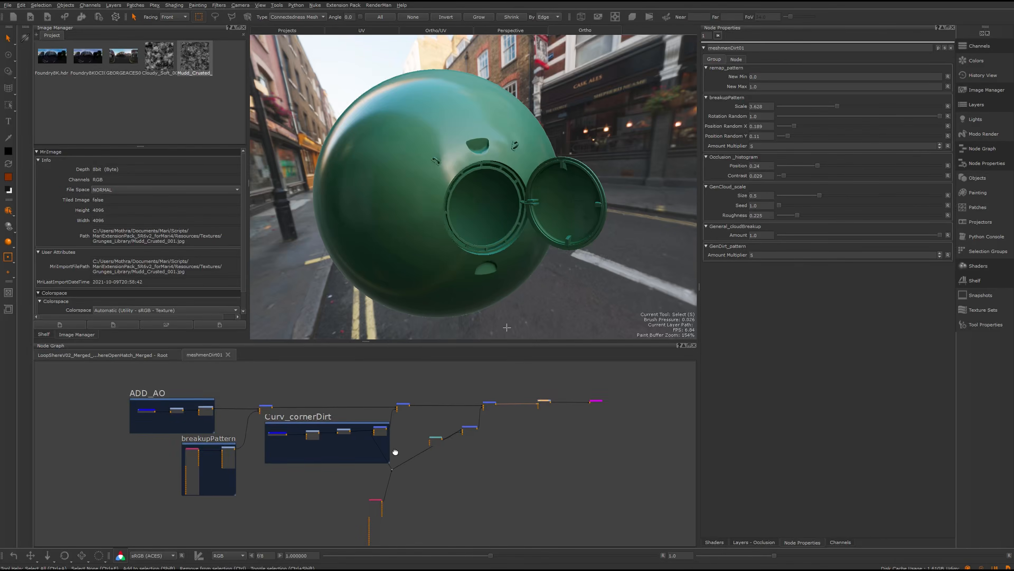
Step: Examine the ADD_AO, breakupPattern and Curv_cornerDirt sections inside the meshmenDirt01 group and how they connect
{"action": "middle_click_drag", "start_coordinate": [394, 451], "coordinate": [538, 452]}
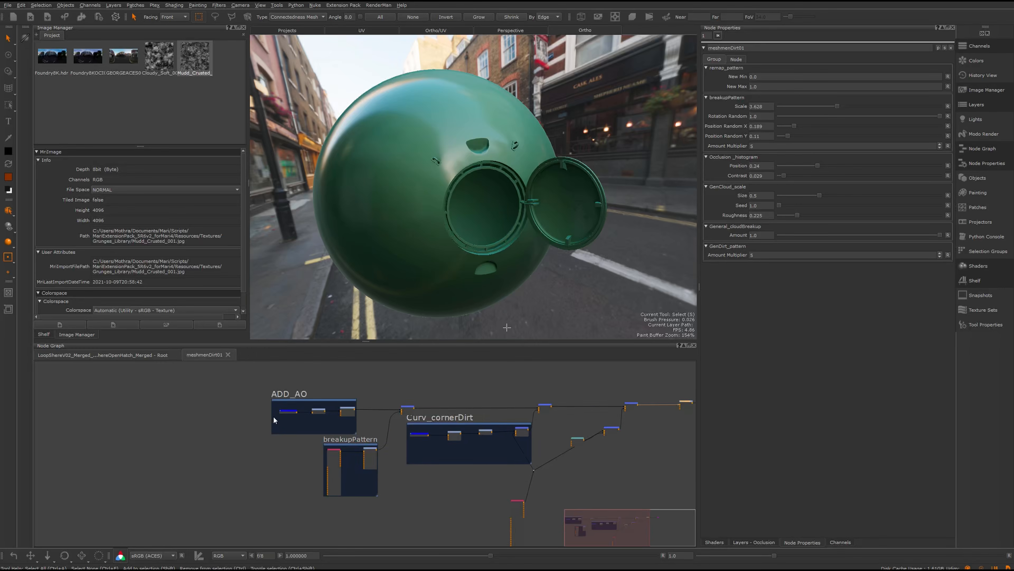
{"action": "scroll", "coordinate": [262, 413], "scroll_direction": "up", "scroll_amount": 5}
{"action": "middle_click_drag", "start_coordinate": [462, 463], "coordinate": [406, 414]}
{"action": "scroll", "coordinate": [373, 459], "scroll_direction": "up", "scroll_amount": 3}
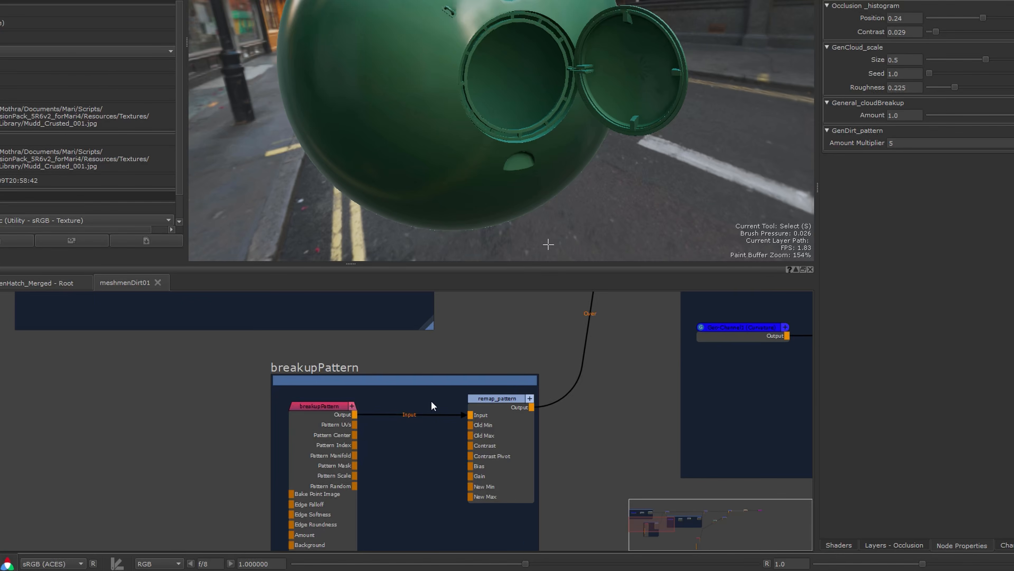
{"action": "middle_click_drag", "start_coordinate": [561, 353], "coordinate": [52, 474]}
{"action": "scroll", "coordinate": [208, 443], "scroll_direction": "down", "scroll_amount": 3}
{"action": "middle_click_drag", "start_coordinate": [408, 408], "coordinate": [112, 406]}
{"action": "middle_click_drag", "start_coordinate": [655, 385], "coordinate": [646, 384]}
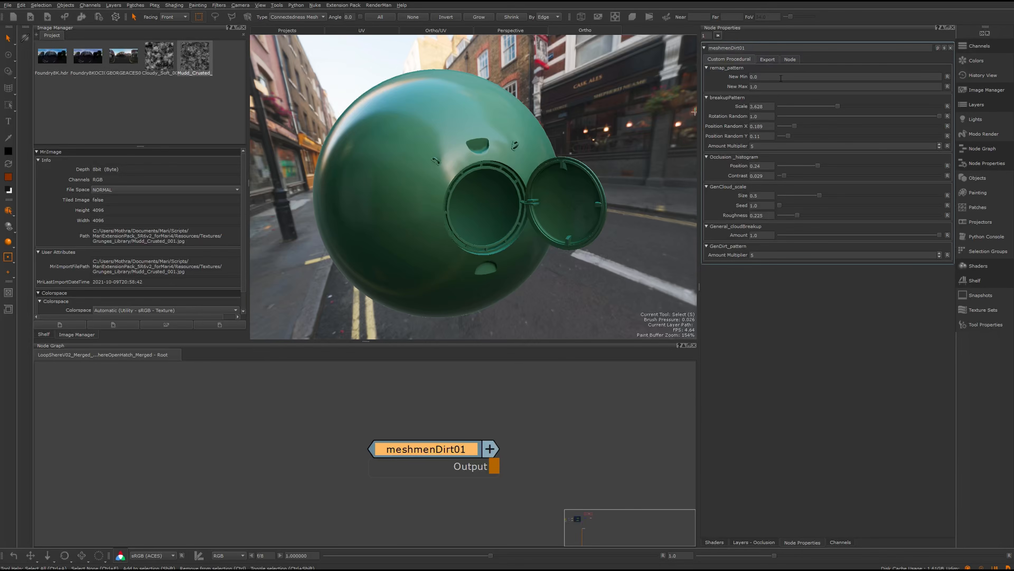
Step: Open the meshmenDirt01 procedural's export settings and its Export Path for editing
{"action": "left_click", "coordinate": [766, 59]}
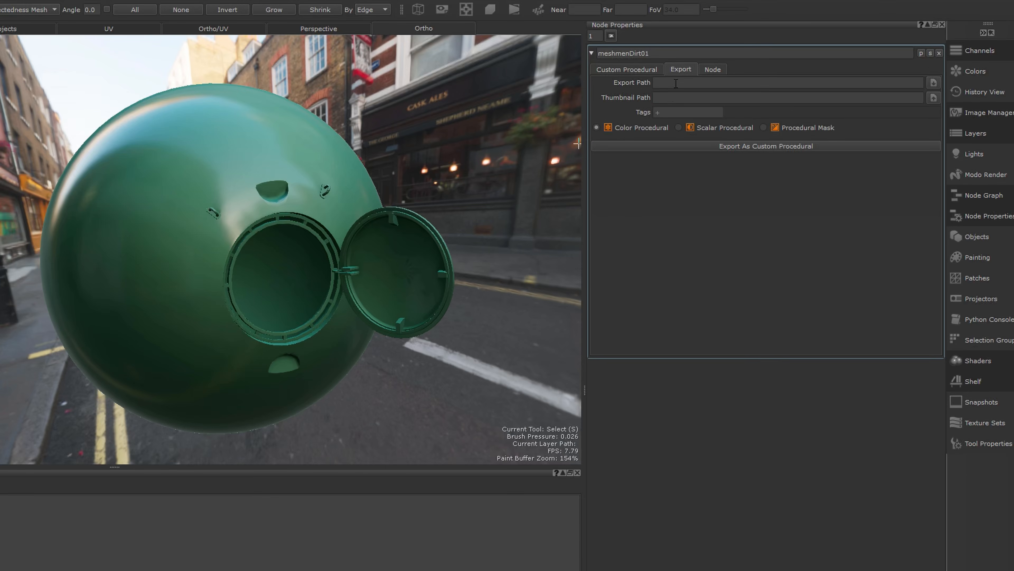
{"action": "left_click", "coordinate": [672, 84]}
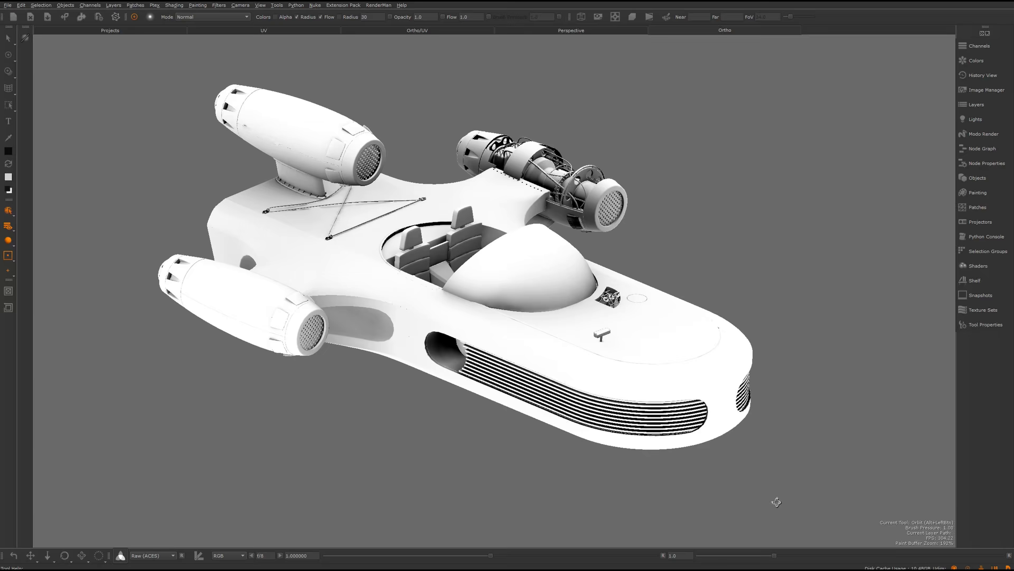
Step: Add the MMdirtMask01 procedural from the meshmen_procedurals shelf to the empty area of the speeder's node graph
{"action": "left_click_drag", "start_coordinate": [770, 499], "coordinate": [766, 502], "text": "alt"}
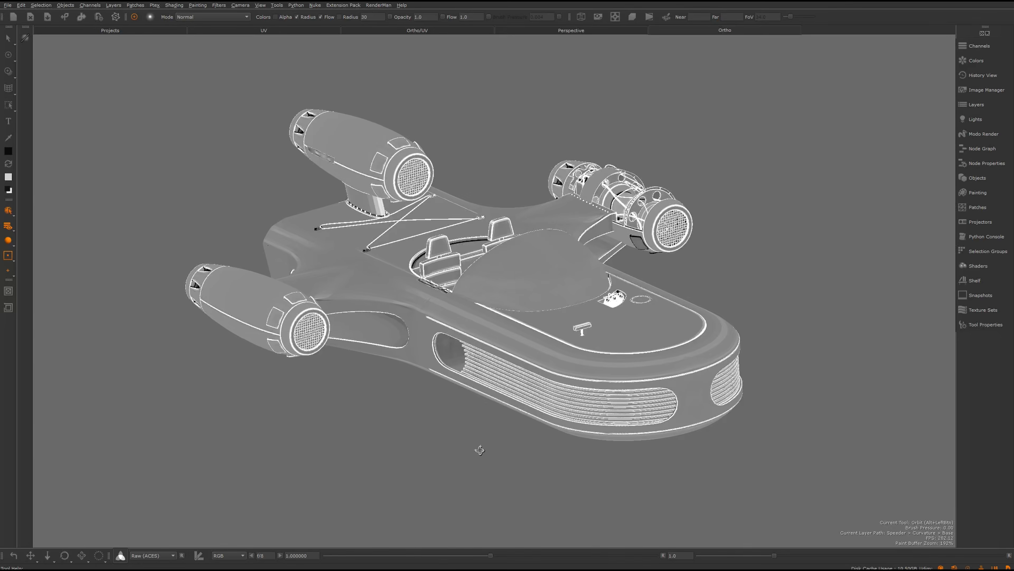
{"action": "left_click_drag", "start_coordinate": [477, 446], "coordinate": [507, 448], "text": "alt"}
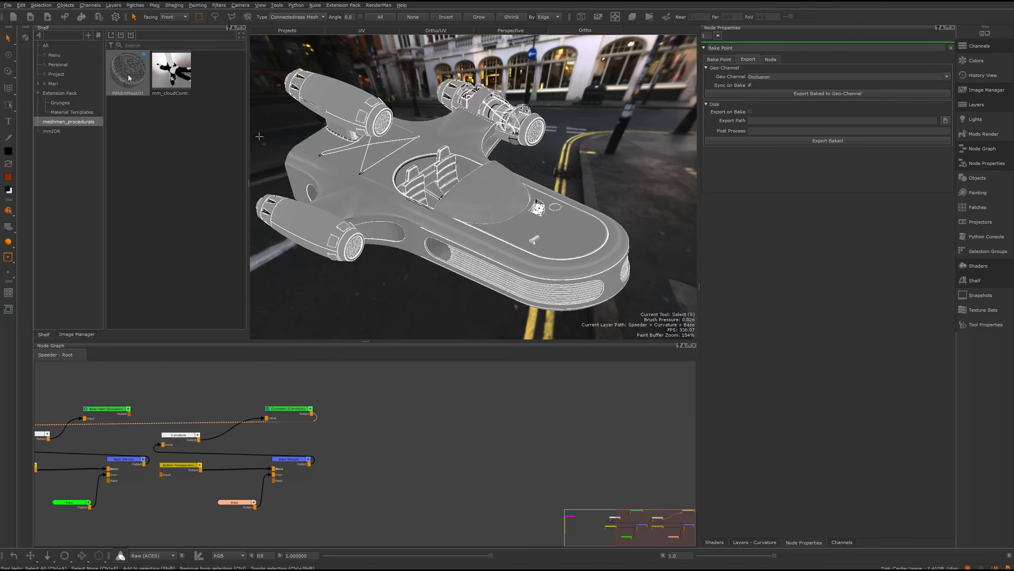
{"action": "left_click_drag", "start_coordinate": [127, 72], "coordinate": [455, 426]}
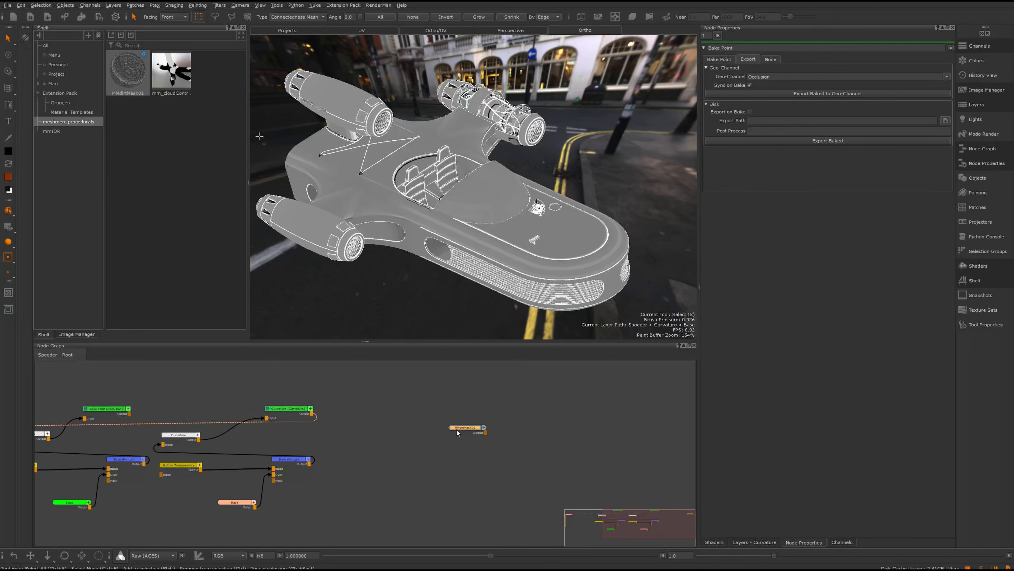
Step: Set MMdirtMask01's GenCloud_scale Size to about 0.495 and General_cloudBreakup Amount to about 0.965, and increase the breakupPattern Scale
{"action": "mouse_move", "coordinate": [817, 194]}
{"action": "left_mouse_down"}
{"action": "mouse_move", "coordinate": [807, 196]}
{"action": "mouse_move", "coordinate": [818, 194]}
{"action": "left_mouse_up"}
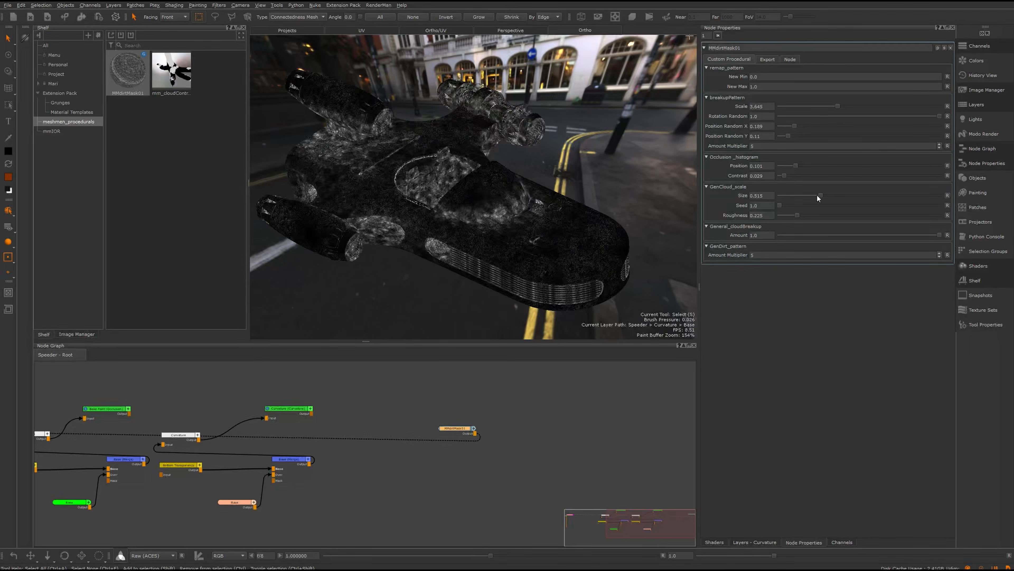
{"action": "left_click_drag", "start_coordinate": [938, 234], "coordinate": [893, 235]}
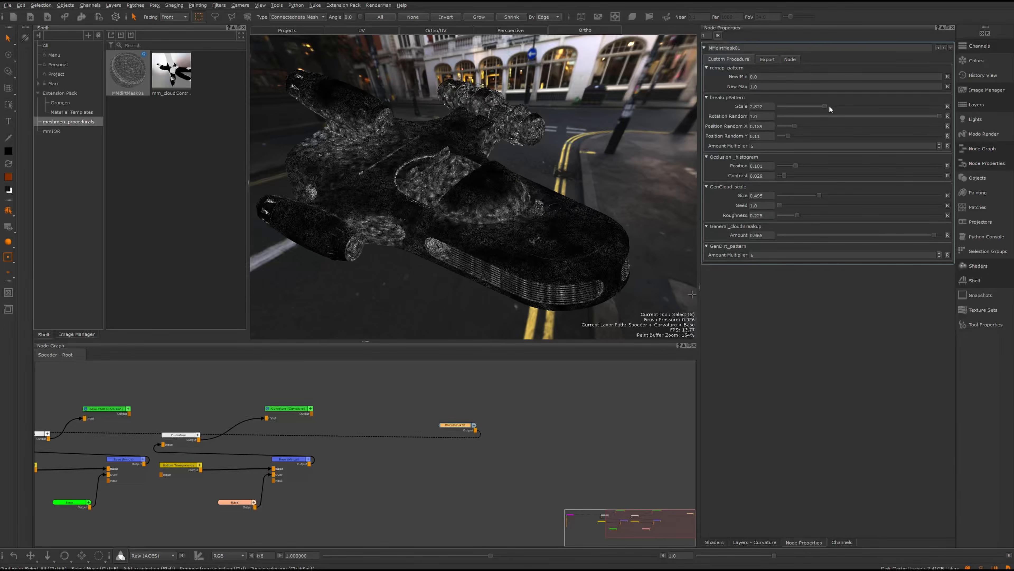
{"action": "left_click_drag", "start_coordinate": [825, 105], "coordinate": [846, 114]}
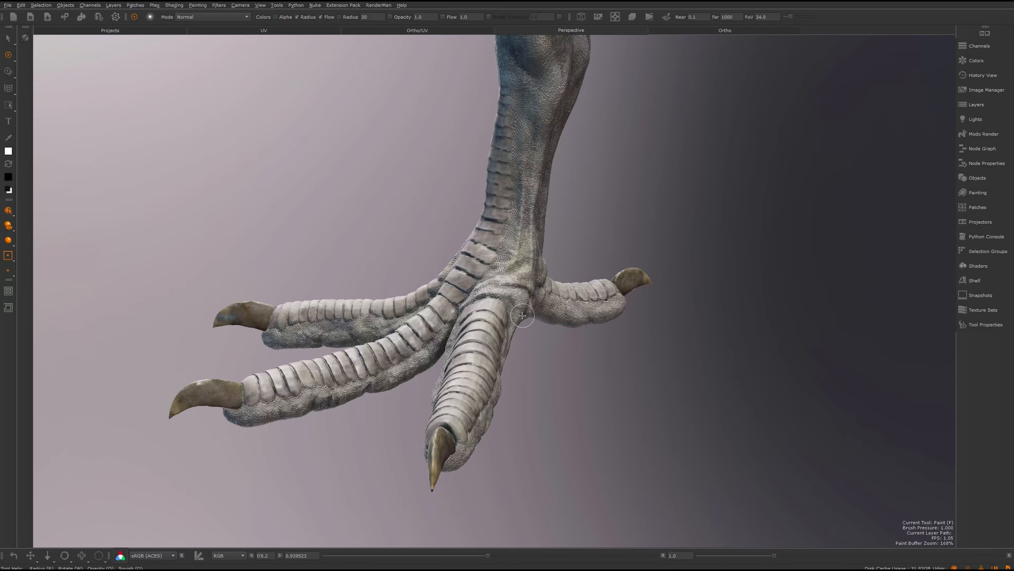
Step: Paint scales from the ostrich foot bump.tif along the toe's lower edge with Paint Through, and warp them with the Slerp tool
{"action": "left_click_drag", "start_coordinate": [572, 56], "coordinate": [578, 442], "text": "alt"}
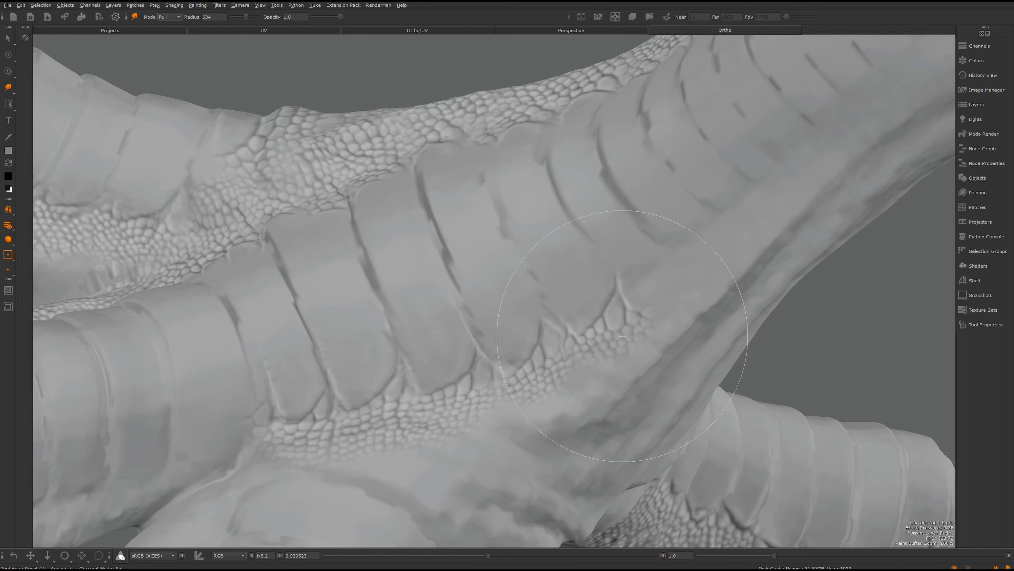
{"action": "left_click_drag", "start_coordinate": [622, 336], "coordinate": [614, 274], "text": "alt"}
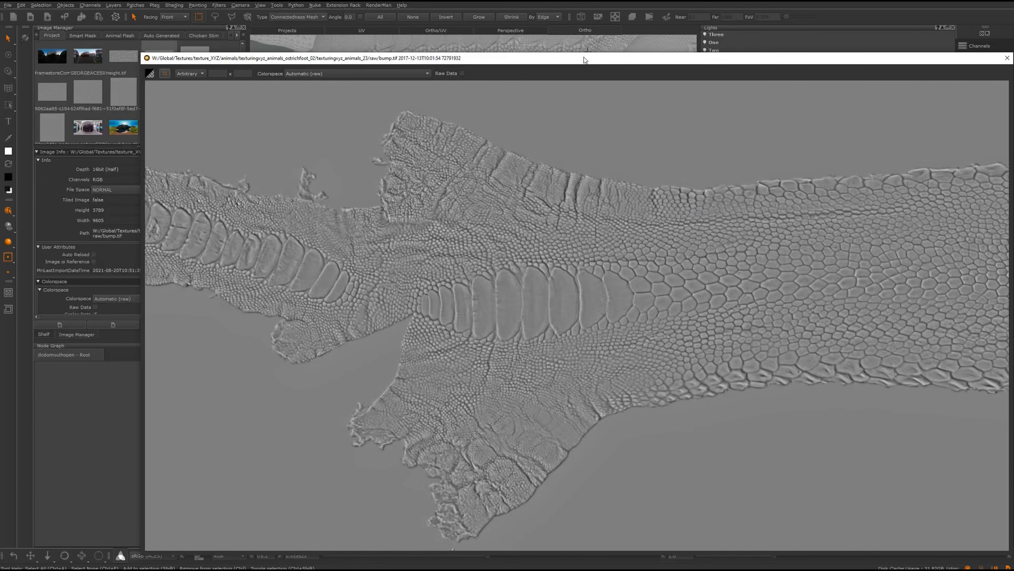
{"action": "left_click_drag", "start_coordinate": [584, 57], "coordinate": [559, 51]}
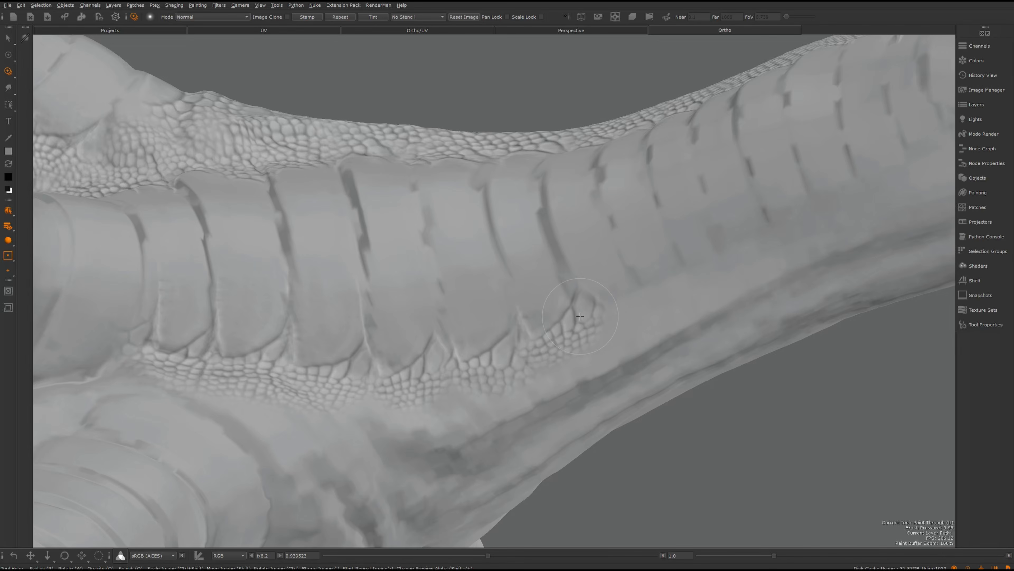
{"action": "left_click_drag", "start_coordinate": [581, 316], "coordinate": [595, 318]}
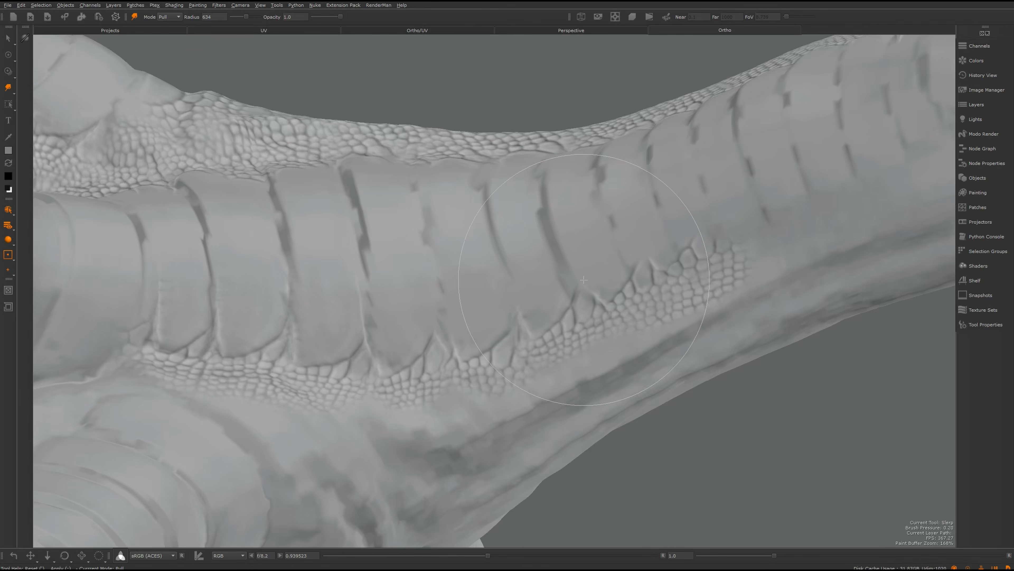
{"action": "left_click_drag", "start_coordinate": [626, 275], "coordinate": [613, 318]}
Step: Bring up the ostrich foot bump image with Paint Through, and rotate and move it over the unpainted stretch of the toe
{"action": "left_click_drag", "start_coordinate": [858, 400], "coordinate": [446, 371], "text": "alt"}
{"action": "middle_click_drag", "start_coordinate": [446, 371], "coordinate": [603, 379], "text": "alt"}
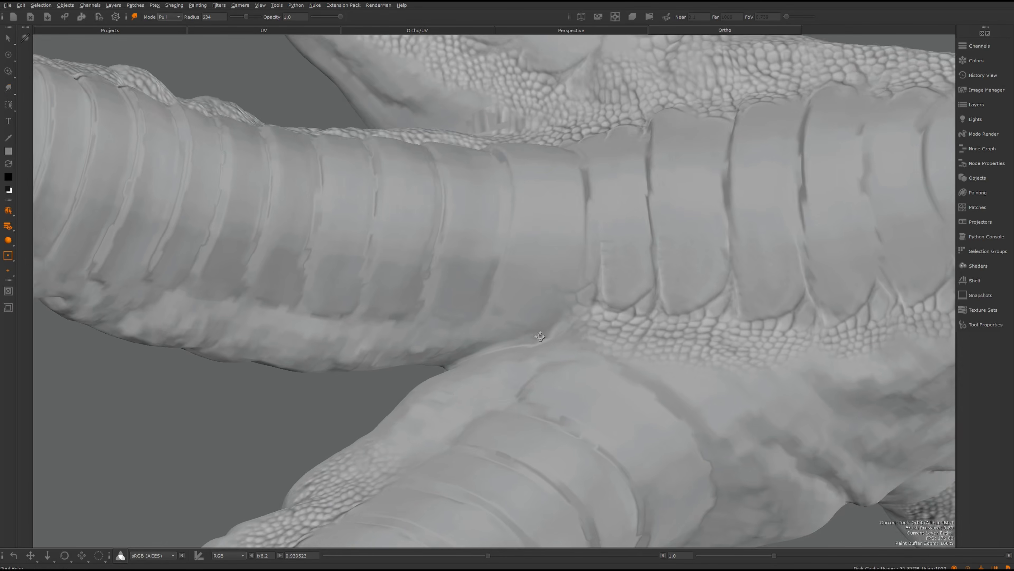
{"action": "middle_click_drag", "start_coordinate": [521, 332], "coordinate": [564, 335], "text": "alt"}
{"action": "right_click_drag", "start_coordinate": [564, 335], "coordinate": [599, 339], "text": "alt"}
{"action": "mouse_move", "coordinate": [523, 355]}
{"action": "left_mouse_down", "text": "alt"}
{"action": "mouse_move", "coordinate": [545, 342]}
{"action": "mouse_move", "coordinate": [583, 355]}
{"action": "left_mouse_up", "text": "alt"}
{"action": "key", "text": "u"}
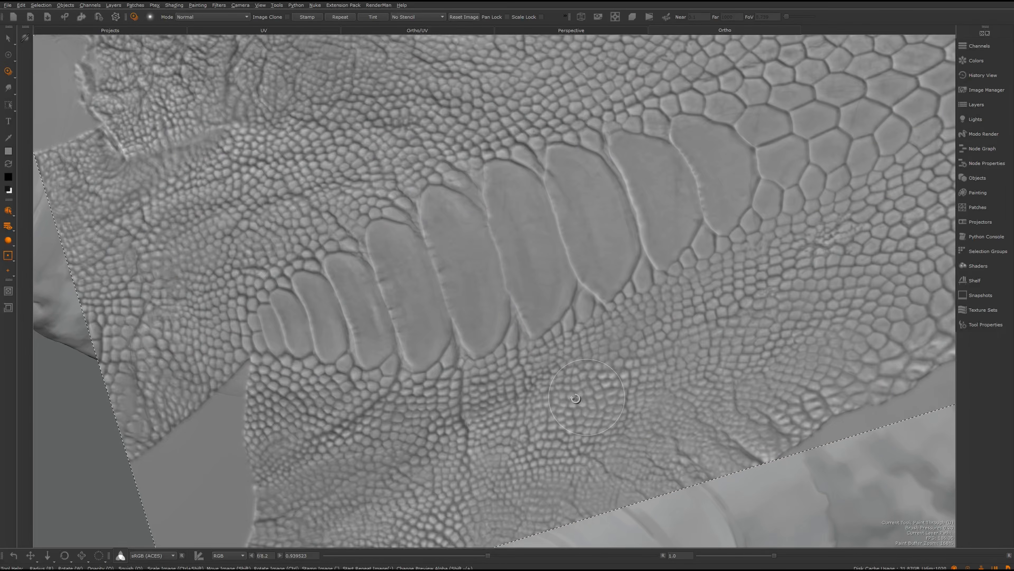
{"action": "left_click_drag", "start_coordinate": [587, 396], "coordinate": [516, 394], "text": "ctrl"}
{"action": "mouse_move", "coordinate": [553, 349]}
{"action": "left_mouse_down", "text": "shift"}
{"action": "mouse_move", "coordinate": [545, 376]}
{"action": "mouse_move", "coordinate": [599, 423]}
{"action": "left_mouse_up", "text": "shift"}
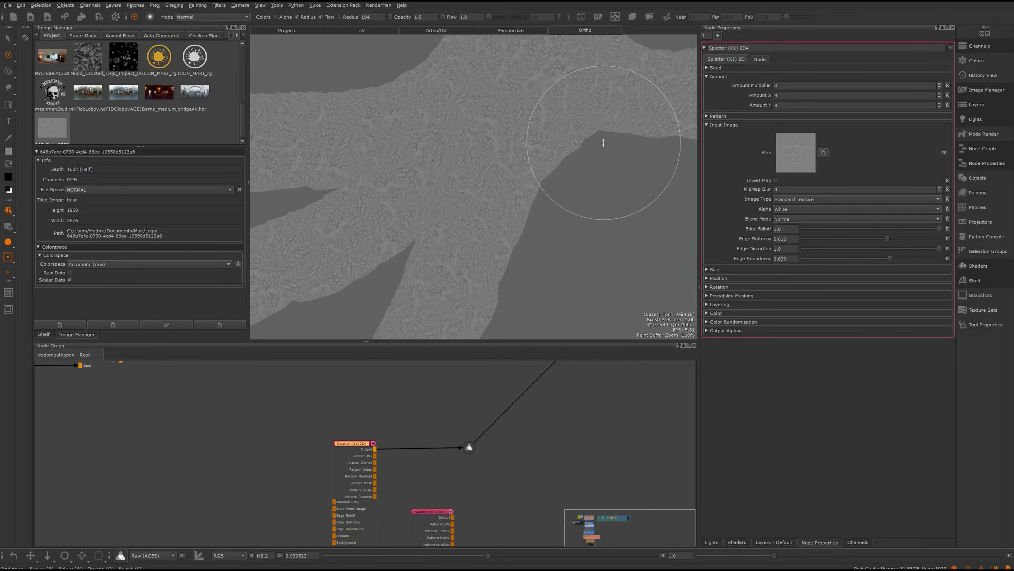
Step: Move the second Splatter (X1) 2D node beside the first, duplicate it with its connections, and open the copy's Rotation settings
{"action": "left_click_drag", "start_coordinate": [603, 143], "coordinate": [519, 208], "text": "alt"}
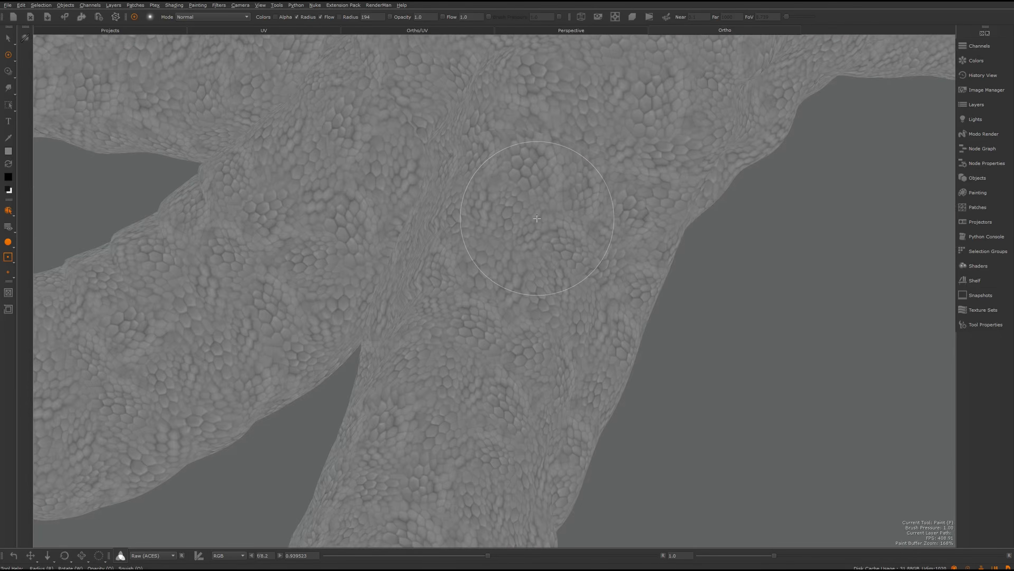
{"action": "left_click_drag", "start_coordinate": [547, 244], "coordinate": [552, 257], "text": "alt"}
{"action": "right_click_drag", "start_coordinate": [553, 257], "coordinate": [535, 264], "text": "alt"}
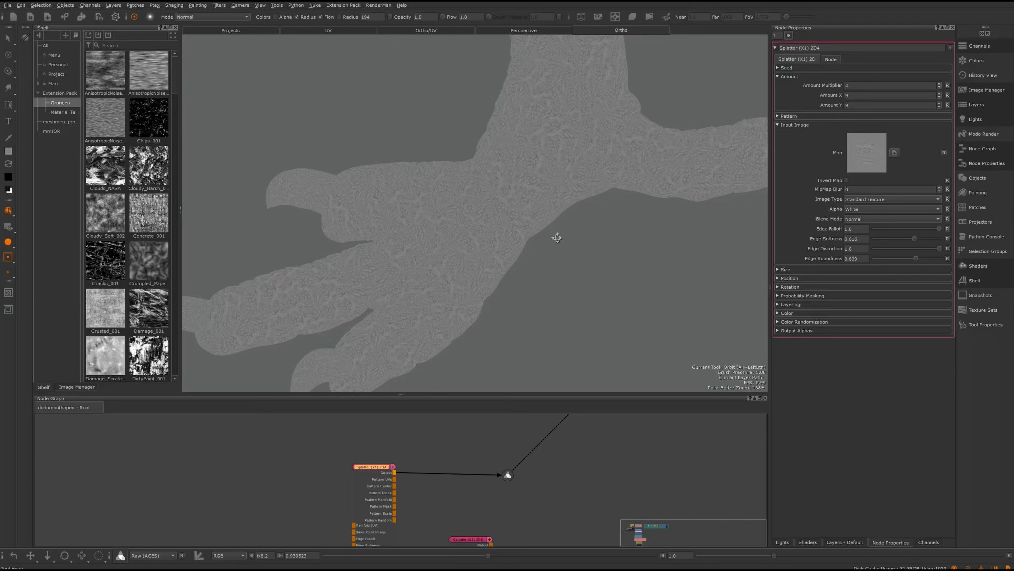
{"action": "right_click_drag", "start_coordinate": [555, 233], "coordinate": [561, 240], "text": "alt"}
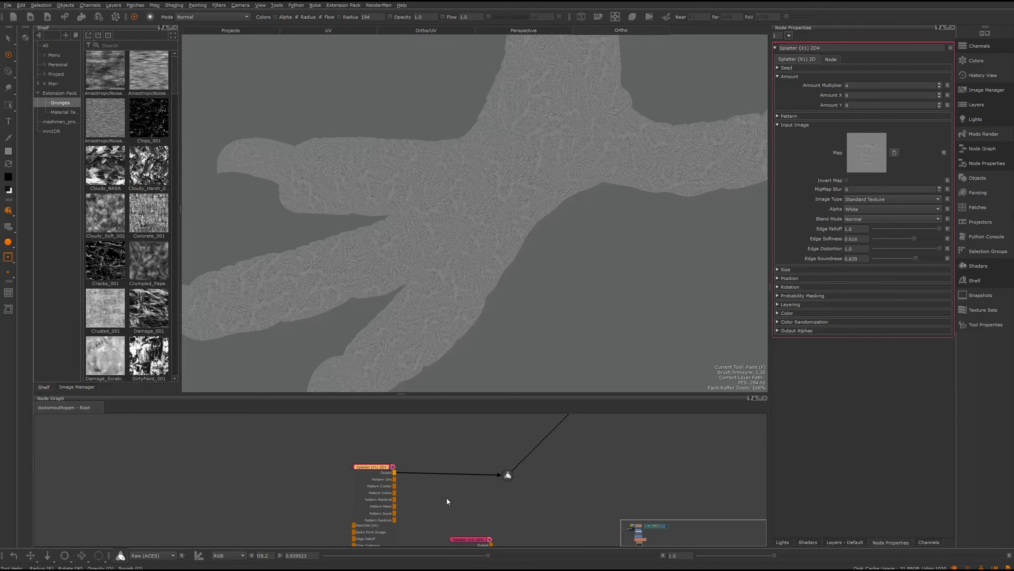
{"action": "middle_click_drag", "start_coordinate": [457, 473], "coordinate": [438, 494]}
{"action": "mouse_move", "coordinate": [465, 501]}
{"action": "left_mouse_down"}
{"action": "mouse_move", "coordinate": [444, 497]}
{"action": "mouse_move", "coordinate": [428, 459]}
{"action": "left_mouse_up"}
{"action": "right_click", "coordinate": [442, 462]}
{"action": "mouse_move", "coordinate": [455, 492]}
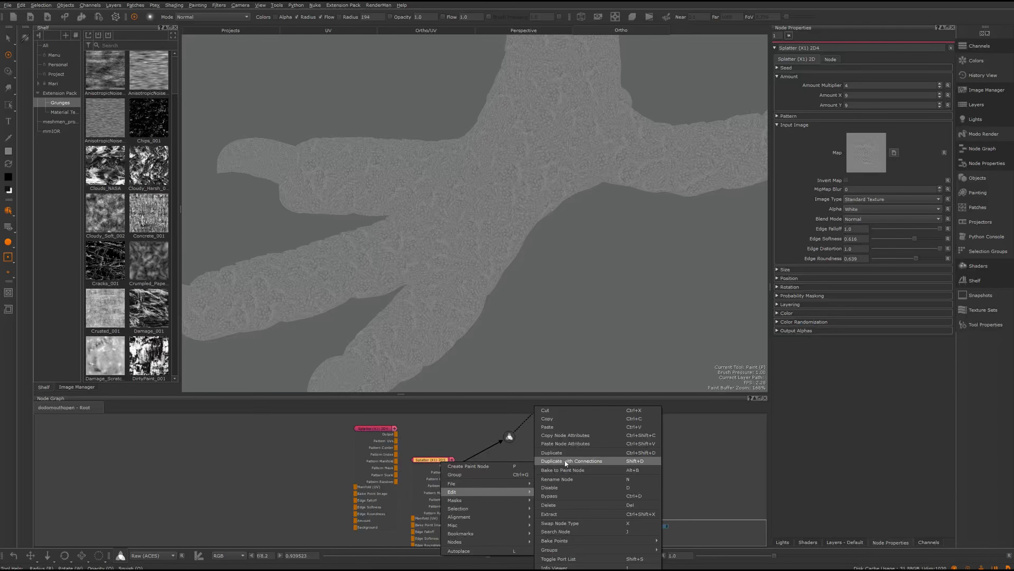
{"action": "left_click", "coordinate": [564, 460]}
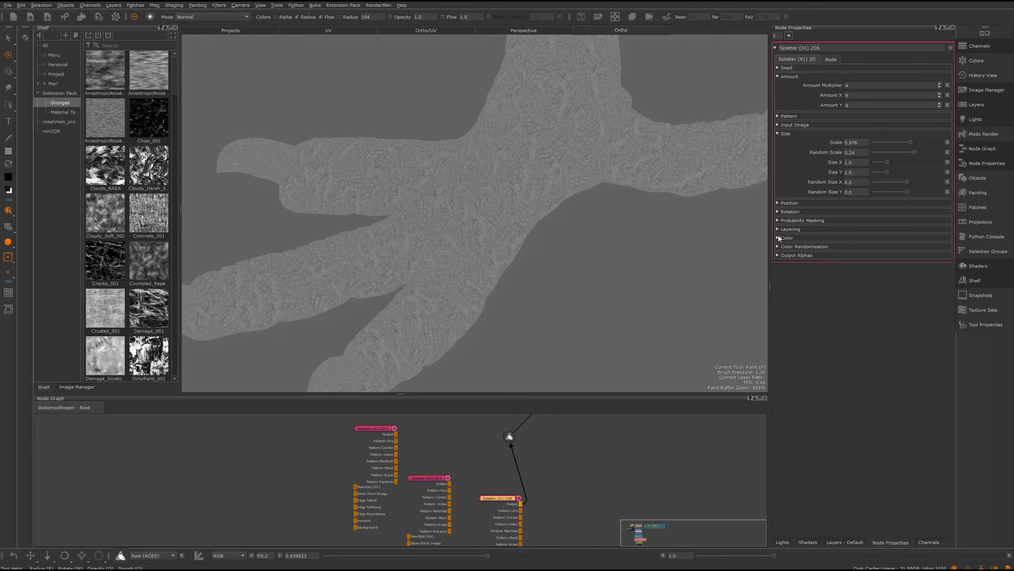
{"action": "left_click", "coordinate": [778, 212]}
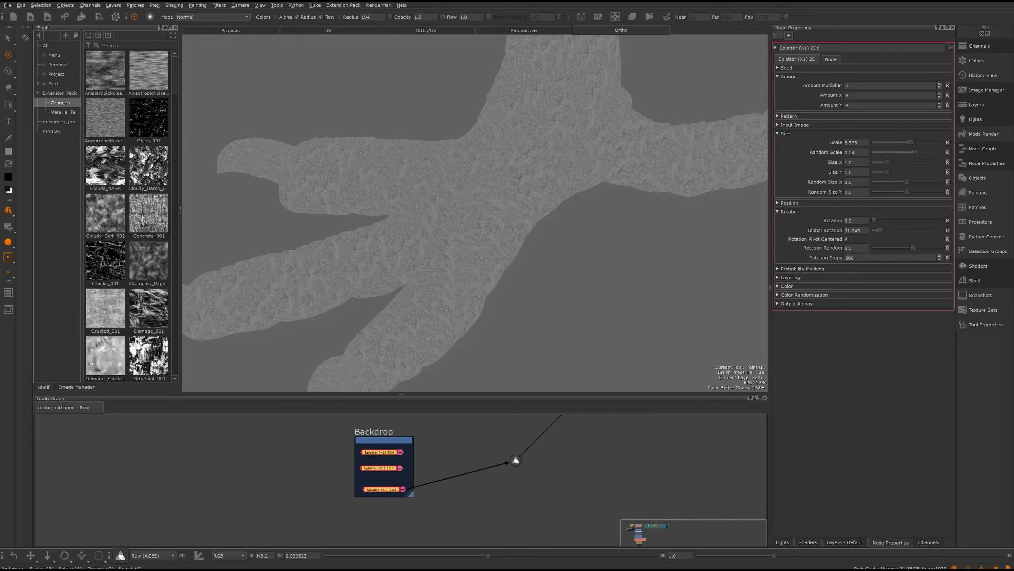
Step: Name the backdrop around the three Splatter nodes "FootScatter" and enlarge it to make room for further nodes
{"action": "left_click_drag", "start_coordinate": [410, 495], "coordinate": [386, 455]}
{"action": "left_click", "coordinate": [399, 440]}
{"action": "left_click_drag", "start_coordinate": [436, 527], "coordinate": [515, 533]}
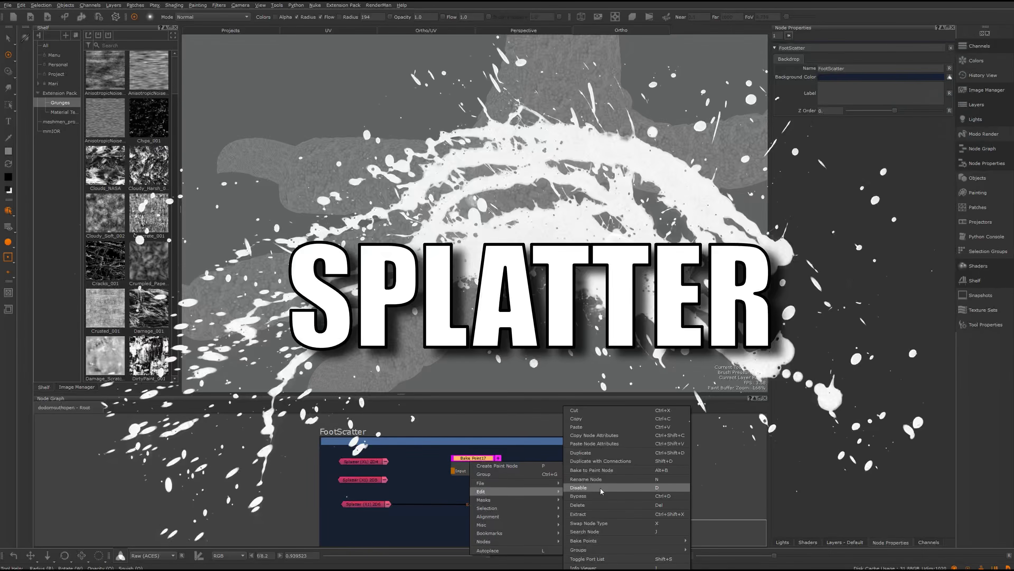
Step: Duplicate the bake point so each Splatter node in the FootScatter backdrop feeds its own, bake them, and move the viewer node outside the backdrop
{"action": "left_click", "coordinate": [600, 453]}
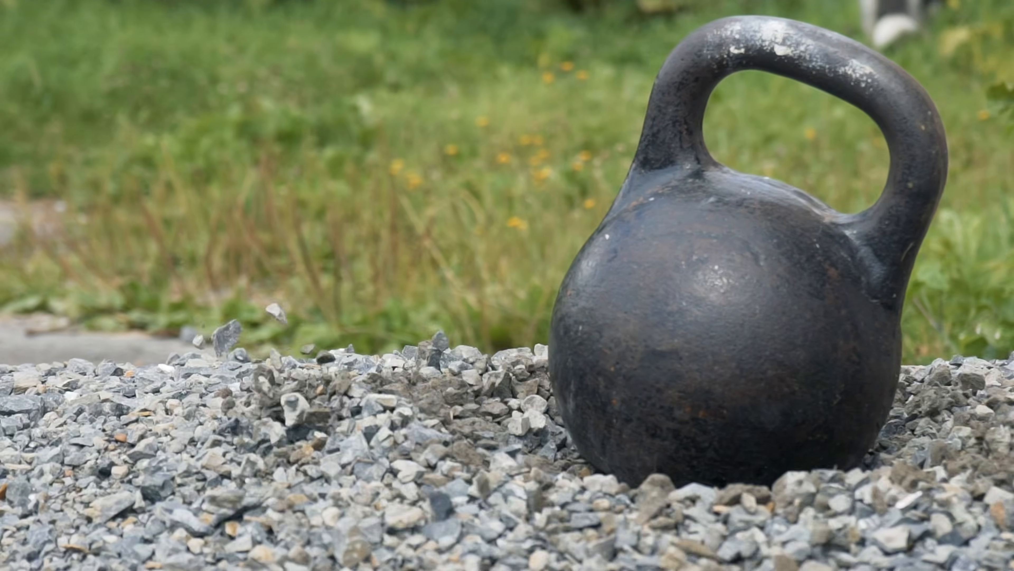
{"action": "right_click", "coordinate": [446, 485]}
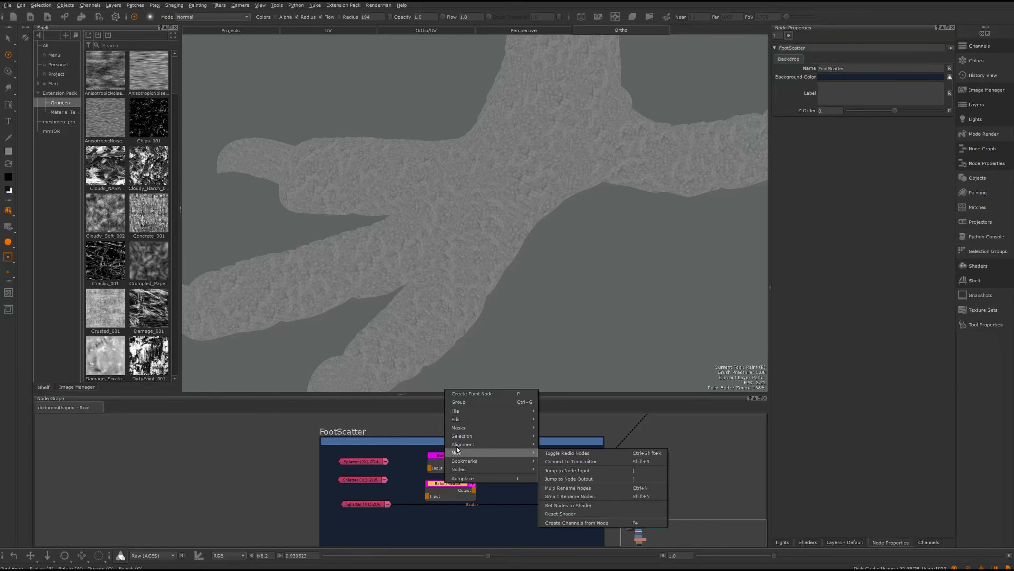
{"action": "mouse_move", "coordinate": [459, 419]}
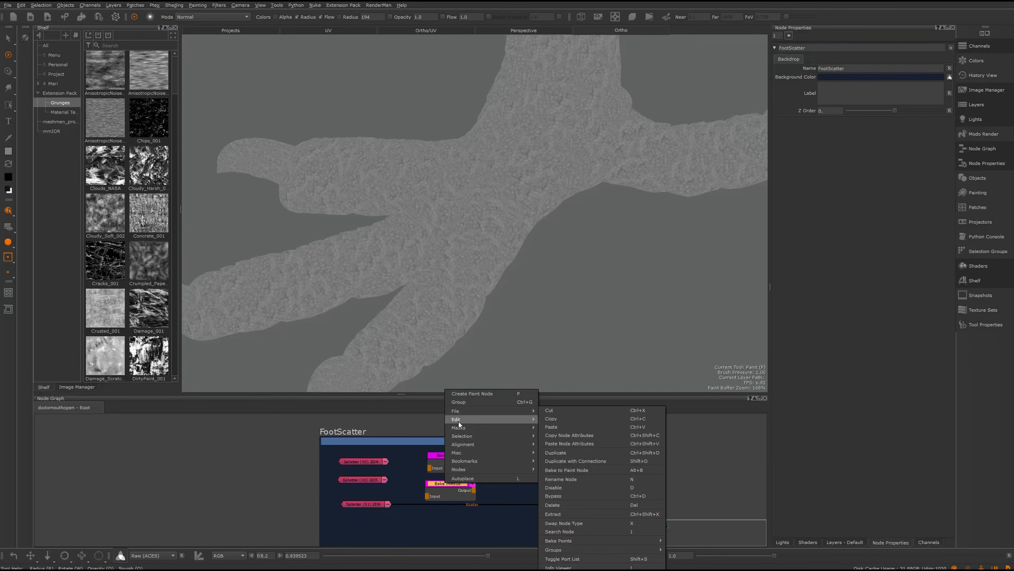
{"action": "left_click", "coordinate": [578, 452]}
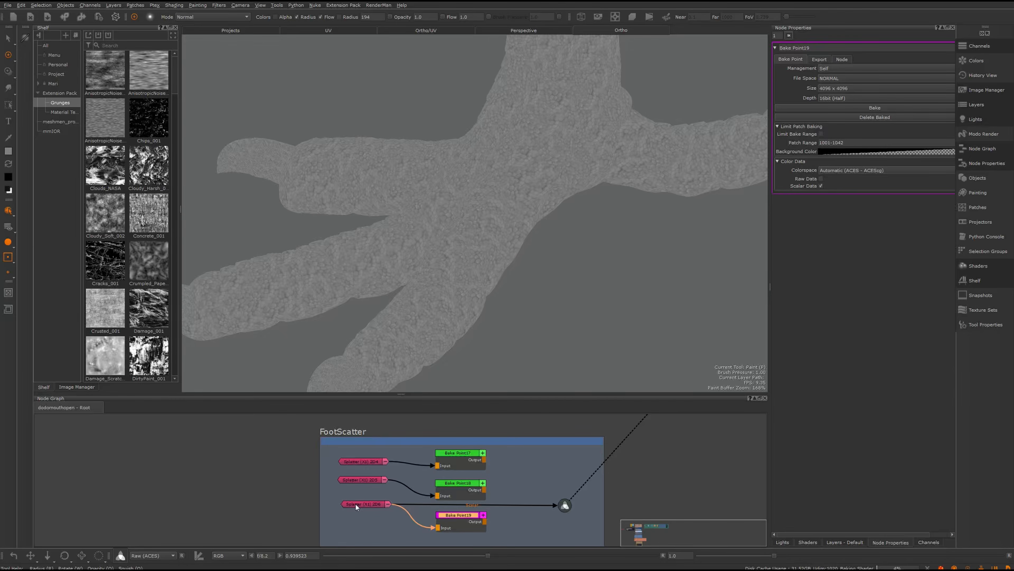
{"action": "left_click_drag", "start_coordinate": [565, 505], "coordinate": [628, 503]}
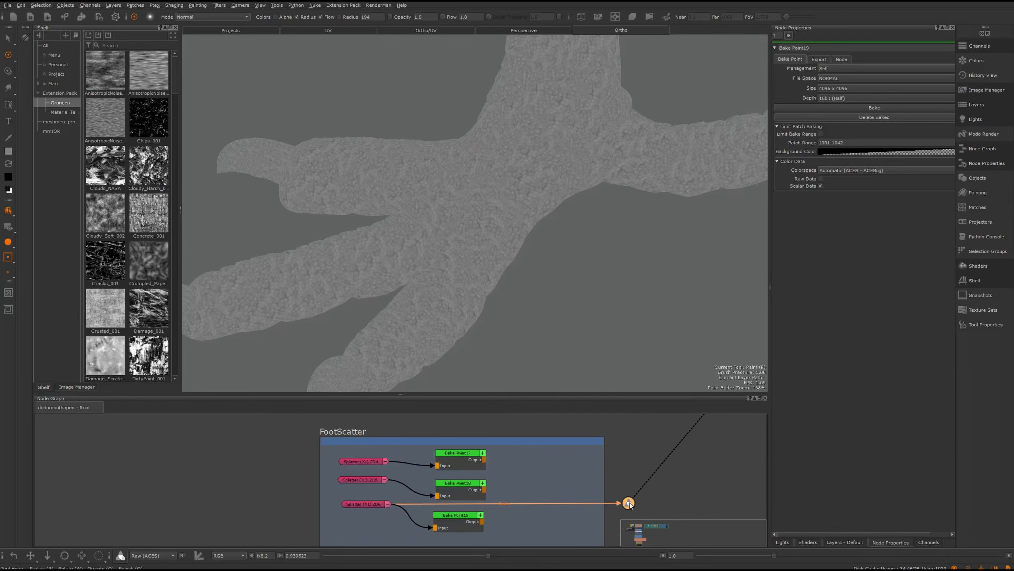
{"action": "left_click", "coordinate": [525, 484]}
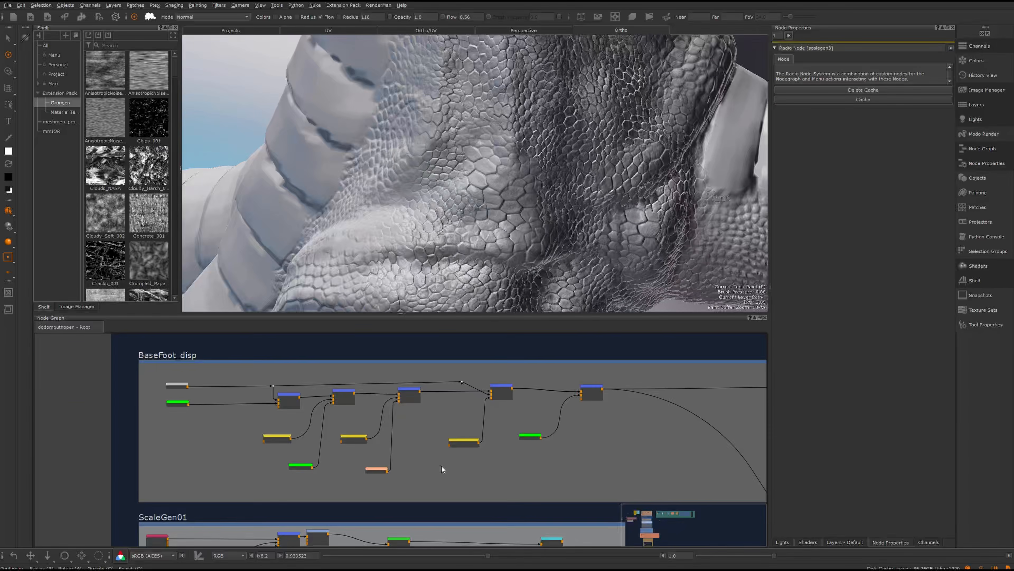
Step: Examine the scalegen Radio Node in the BaseFoot_disp backdrop and the scale detail across the whole foot
{"action": "scroll", "coordinate": [443, 464], "scroll_direction": "up", "scroll_amount": 5}
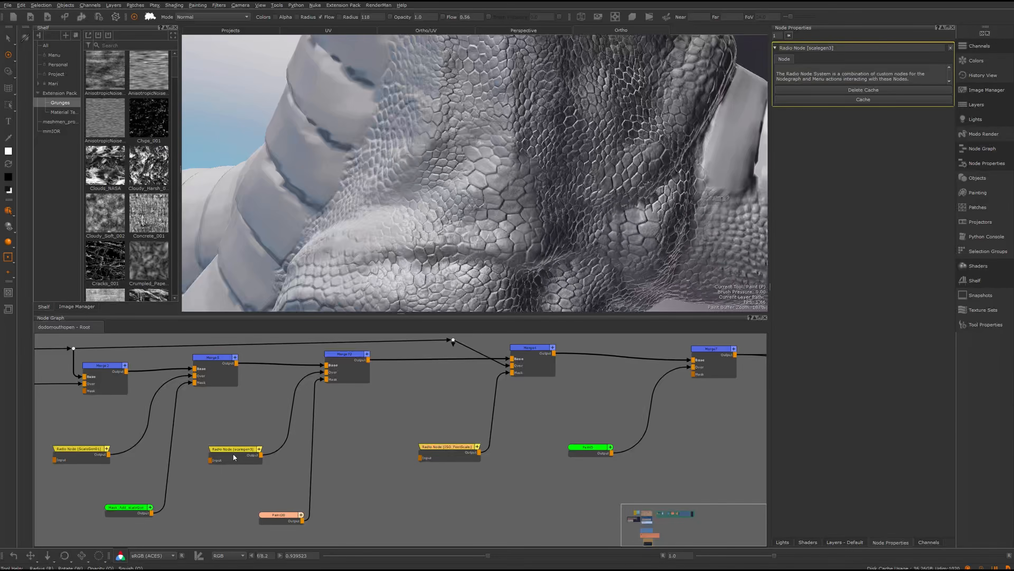
{"action": "left_click_drag", "start_coordinate": [234, 455], "coordinate": [237, 455]}
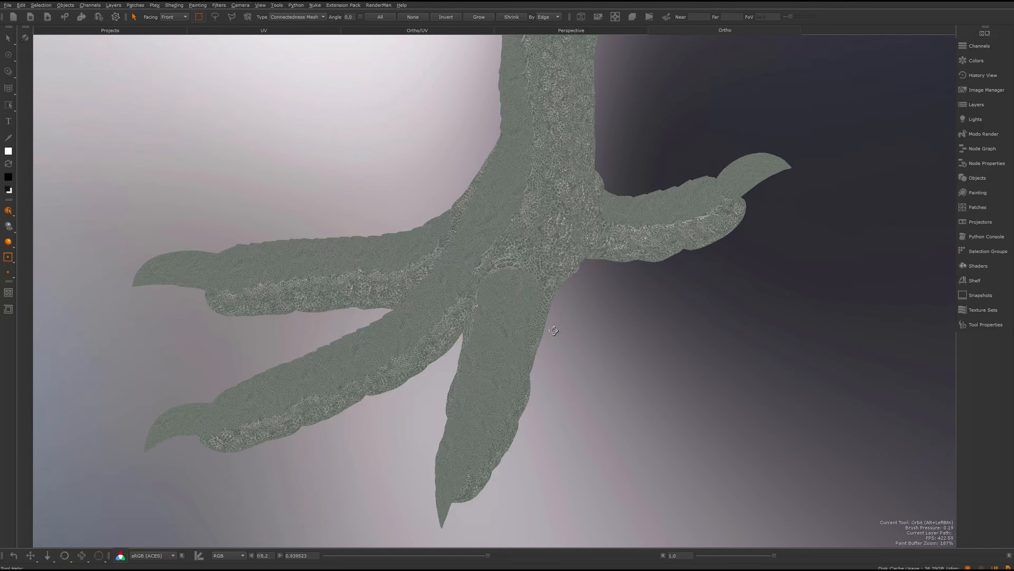
{"action": "right_click_drag", "start_coordinate": [553, 330], "coordinate": [595, 331], "text": "alt"}
{"action": "left_click_drag", "start_coordinate": [595, 330], "coordinate": [604, 402], "text": "alt"}
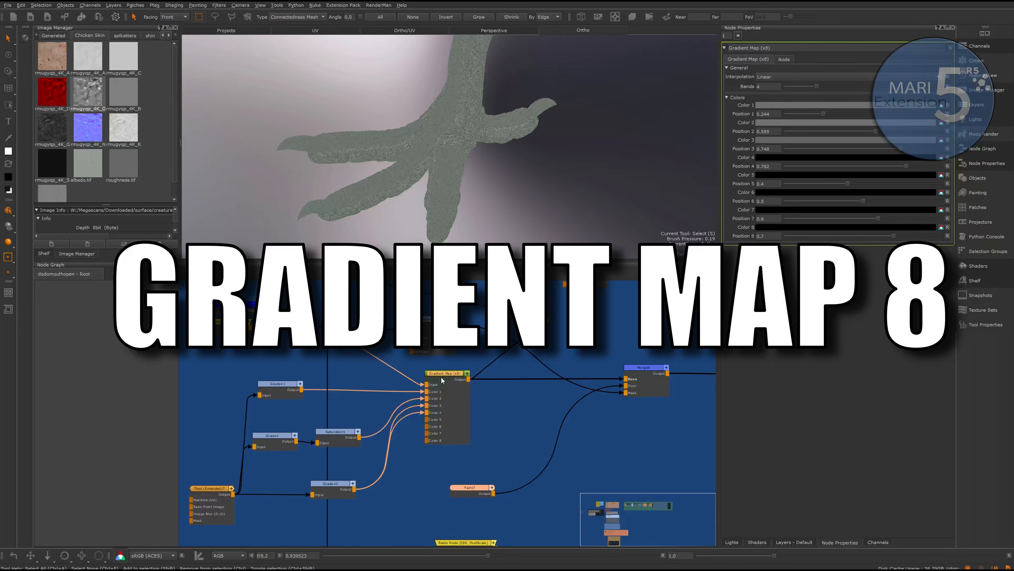
Step: Set Position 2 of the Gradient Map (x8) node to 0.548 while checking the foot's scales up close
{"action": "right_click_drag", "start_coordinate": [475, 201], "coordinate": [644, 200], "text": "alt"}
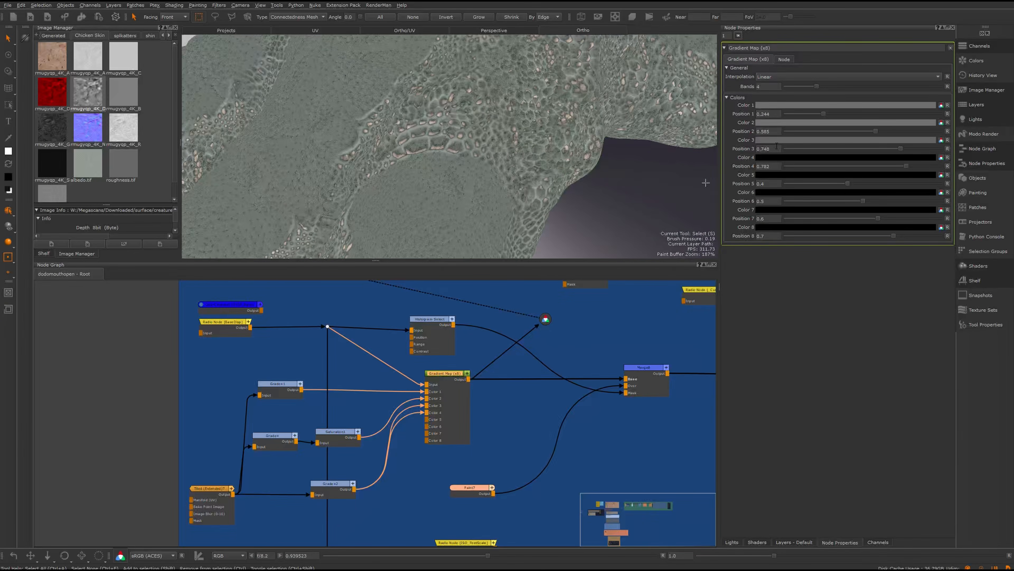
{"action": "middle_click_drag", "start_coordinate": [633, 196], "coordinate": [643, 204], "text": "alt"}
{"action": "right_click_drag", "start_coordinate": [643, 204], "coordinate": [623, 215], "text": "alt"}
{"action": "left_click_drag", "start_coordinate": [874, 131], "coordinate": [870, 131]}
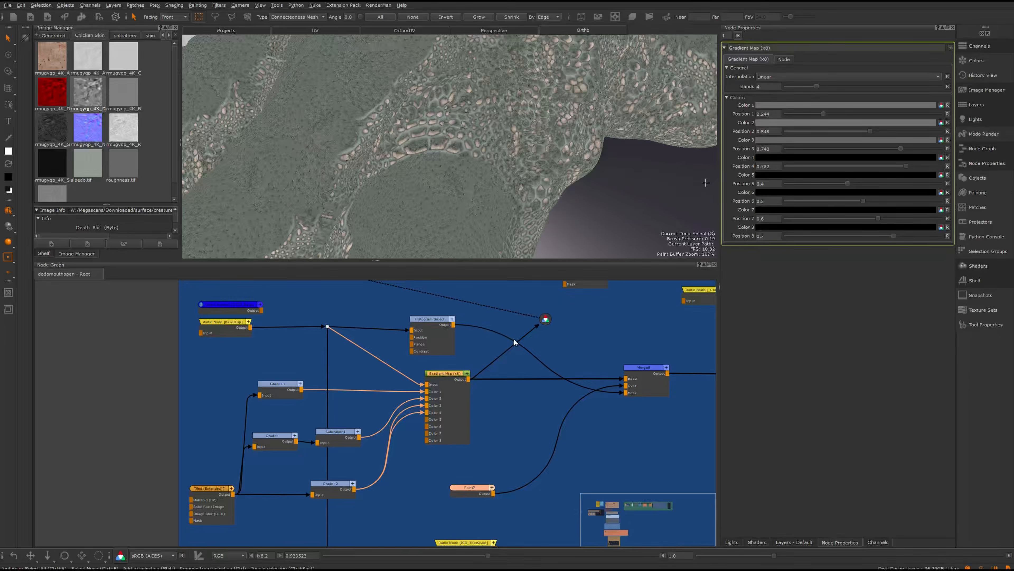
Step: View the base displacement Radio Node and the Grade nodes that feed the Gradient Map (x8)
{"action": "left_click", "coordinate": [274, 390]}
{"action": "left_click", "coordinate": [220, 329]}
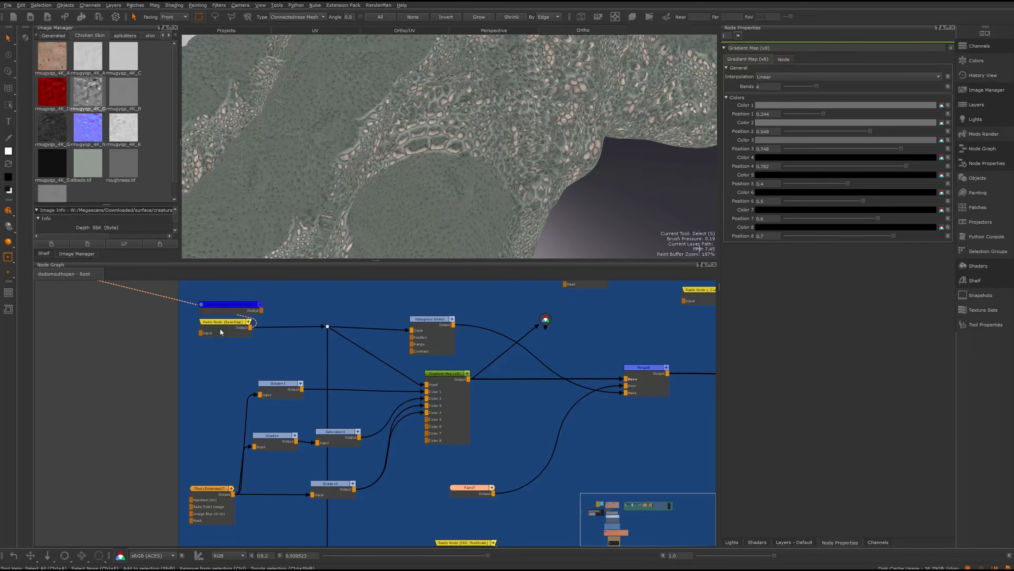
{"action": "left_click", "coordinate": [341, 486]}
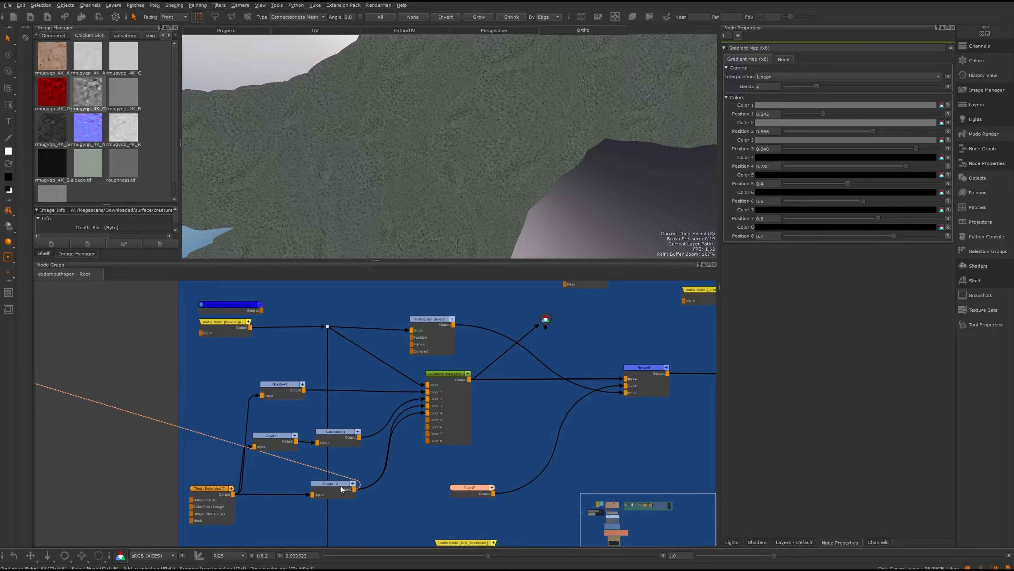
Step: View the Gradient Map (x8) and set its Positions 1, 2 and 3 to 0.242, 0.566 and 0.846
{"action": "left_click", "coordinate": [444, 375]}
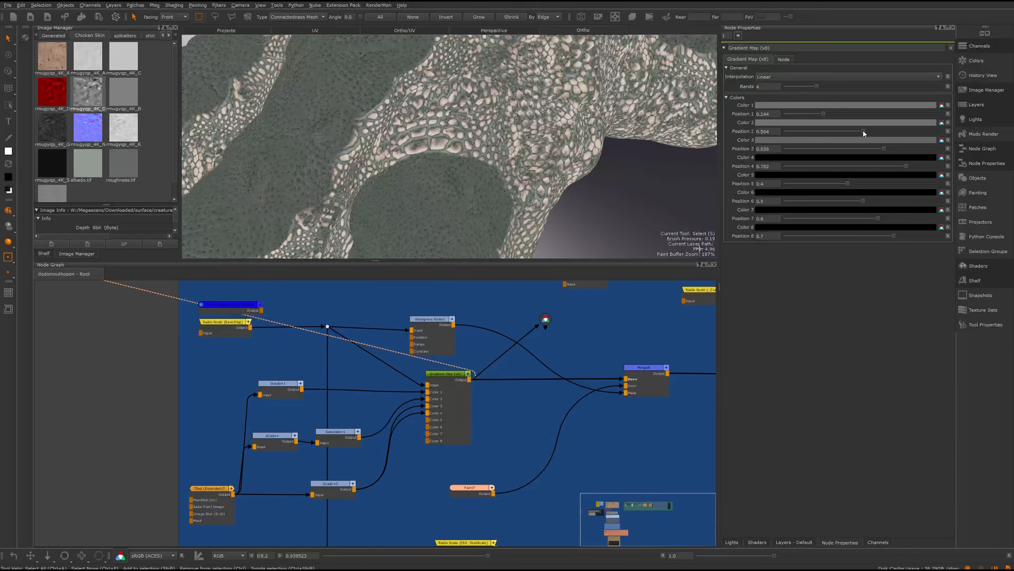
{"action": "left_click_drag", "start_coordinate": [863, 131], "coordinate": [929, 147]}
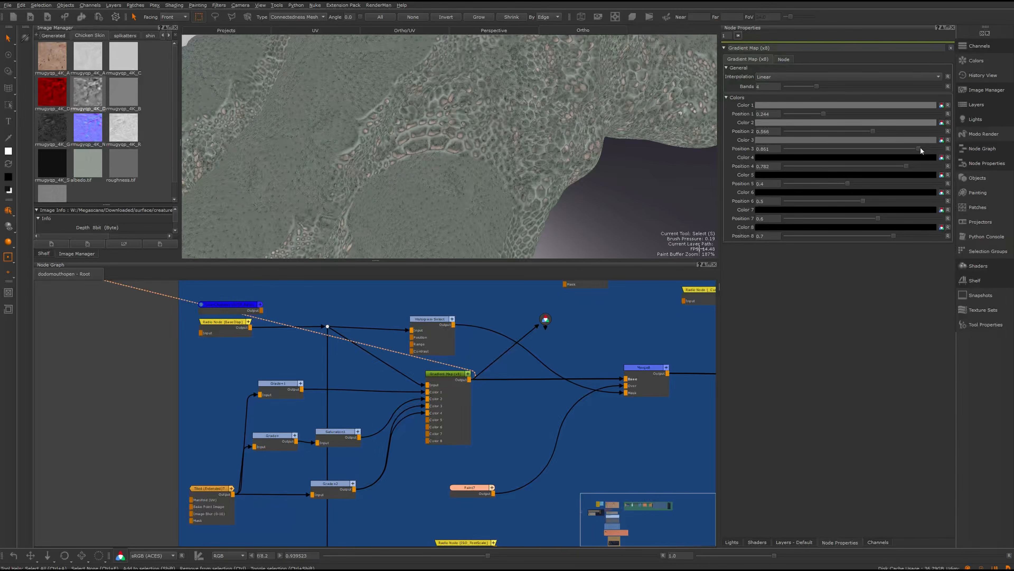
{"action": "mouse_move", "coordinate": [824, 113]}
{"action": "left_mouse_down"}
{"action": "mouse_move", "coordinate": [847, 112]}
{"action": "mouse_move", "coordinate": [823, 113]}
{"action": "left_mouse_up"}
{"action": "mouse_move", "coordinate": [545, 173]}
{"action": "right_mouse_down", "text": "alt"}
{"action": "mouse_move", "coordinate": [519, 186]}
{"action": "mouse_move", "coordinate": [533, 176]}
{"action": "right_mouse_up", "text": "alt"}
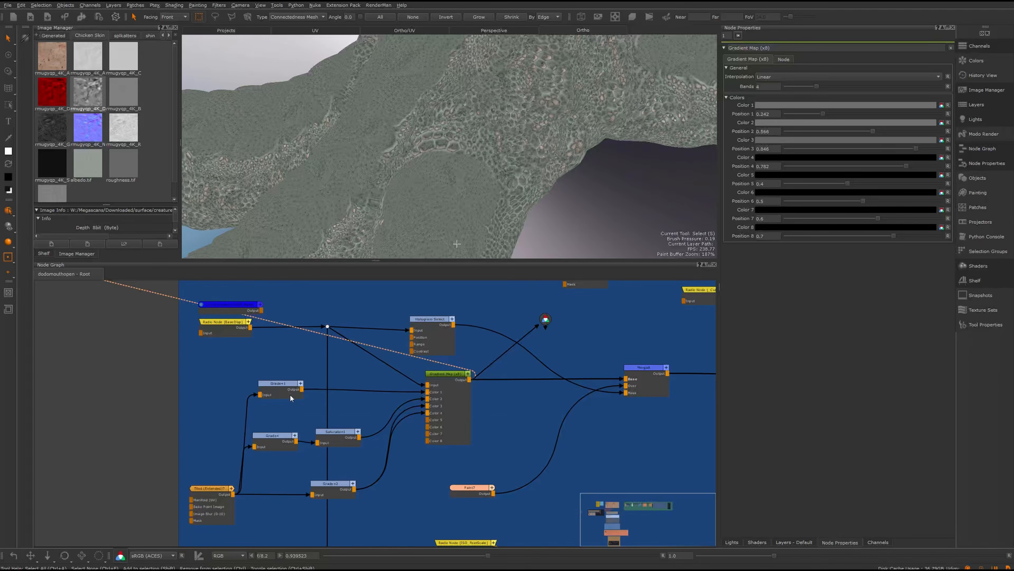
Step: View the outputs of the upper Grade node, the Histogram Select mask and the merge that combines them on the foot
{"action": "left_click_drag", "start_coordinate": [276, 383], "coordinate": [279, 385]}
{"action": "key", "text": "v"}
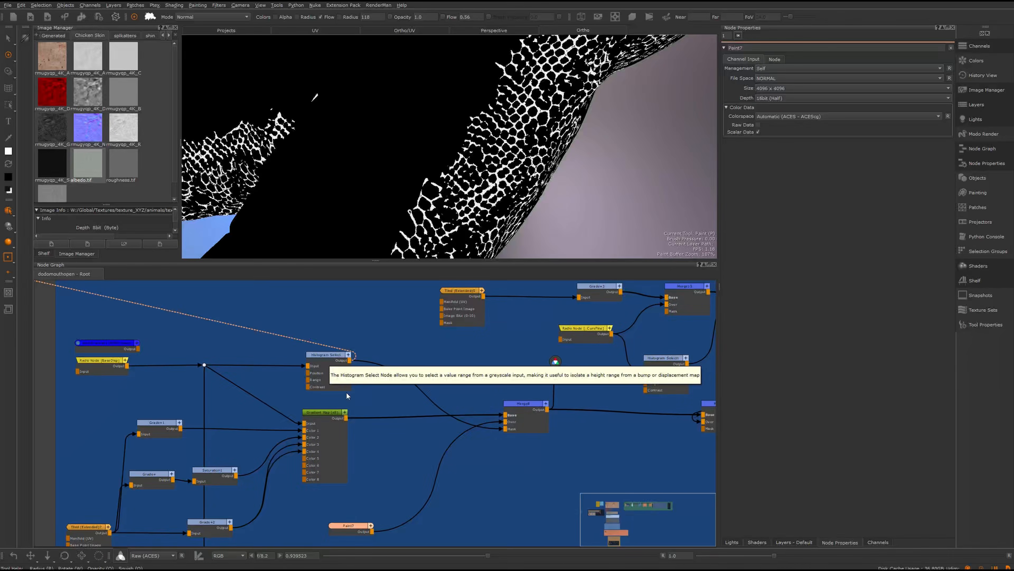
{"action": "key", "text": "v"}
{"action": "key", "text": "v"}
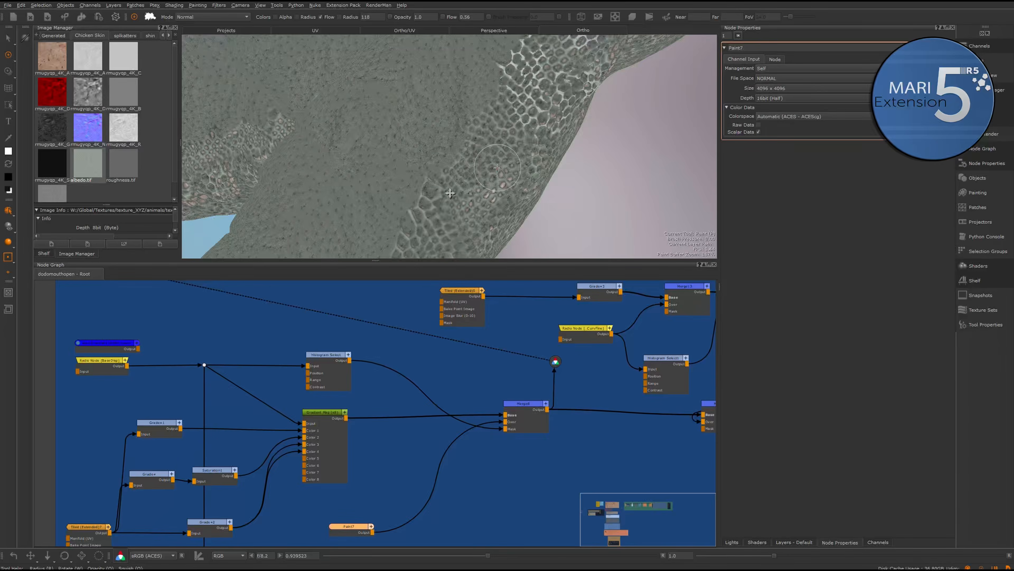
Step: Bring up the albedo.tif image with Paint Through over the foot's scales, with the Paint7 mask node as the target
{"action": "middle_click_drag", "start_coordinate": [464, 191], "coordinate": [477, 216], "text": "alt"}
{"action": "mouse_move", "coordinate": [478, 216]}
{"action": "left_mouse_down", "text": "alt"}
{"action": "mouse_move", "coordinate": [514, 197]}
{"action": "mouse_move", "coordinate": [481, 225]}
{"action": "left_mouse_up", "text": "alt"}
{"action": "key", "text": "u"}
{"action": "left_click_drag", "start_coordinate": [536, 191], "coordinate": [493, 202]}
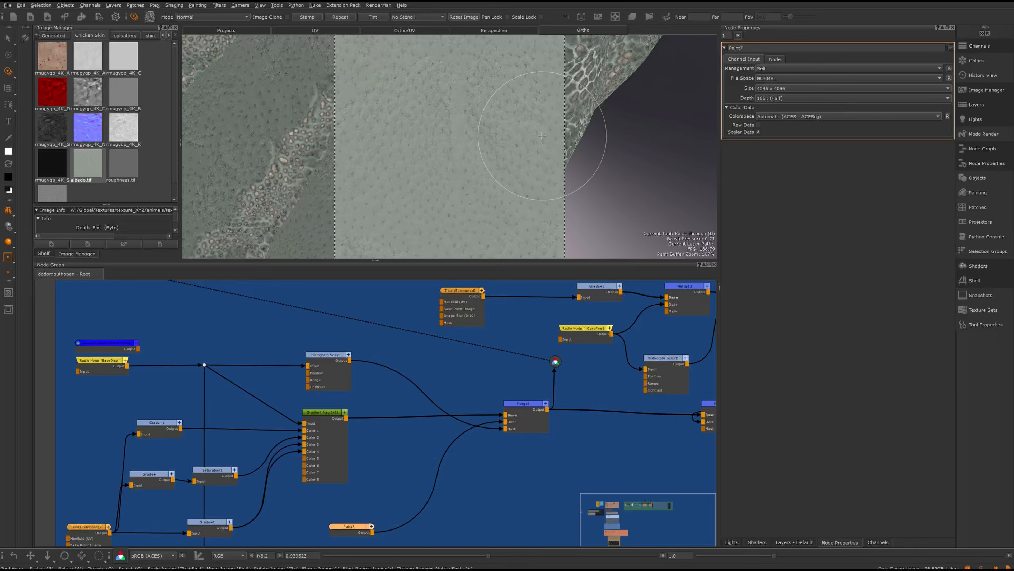
{"action": "mouse_move", "coordinate": [475, 148]}
{"action": "left_mouse_down", "text": "alt"}
{"action": "mouse_move", "coordinate": [500, 188]}
{"action": "mouse_move", "coordinate": [477, 247]}
{"action": "mouse_move", "coordinate": [455, 154]}
{"action": "left_mouse_up", "text": "alt"}
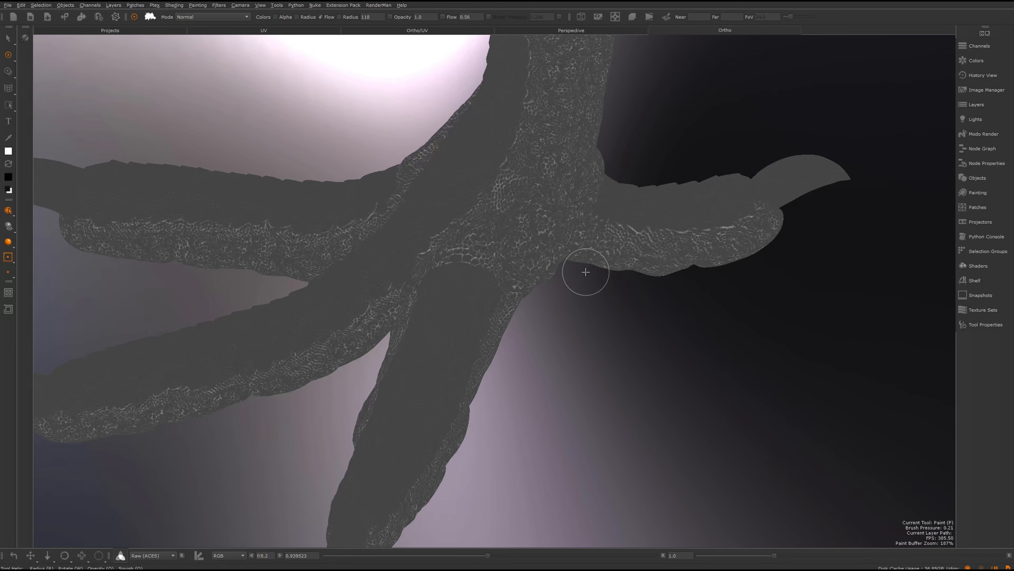
Step: Adjust the 0 - 1 value of the Float4 node that serves as the base of the foot's greyscale map
{"action": "left_click_drag", "start_coordinate": [579, 268], "coordinate": [502, 315], "text": "alt"}
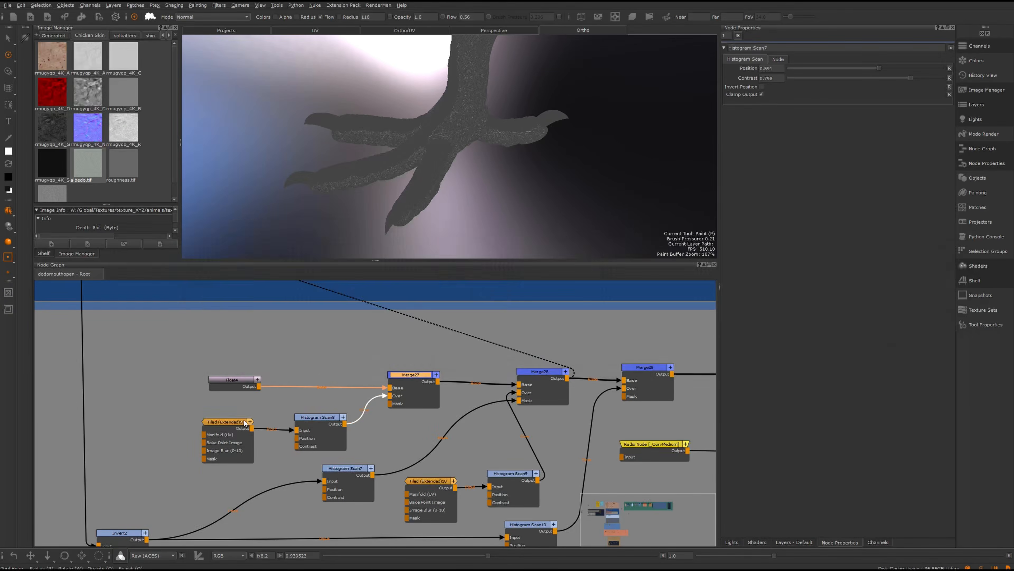
{"action": "left_click", "coordinate": [231, 387]}
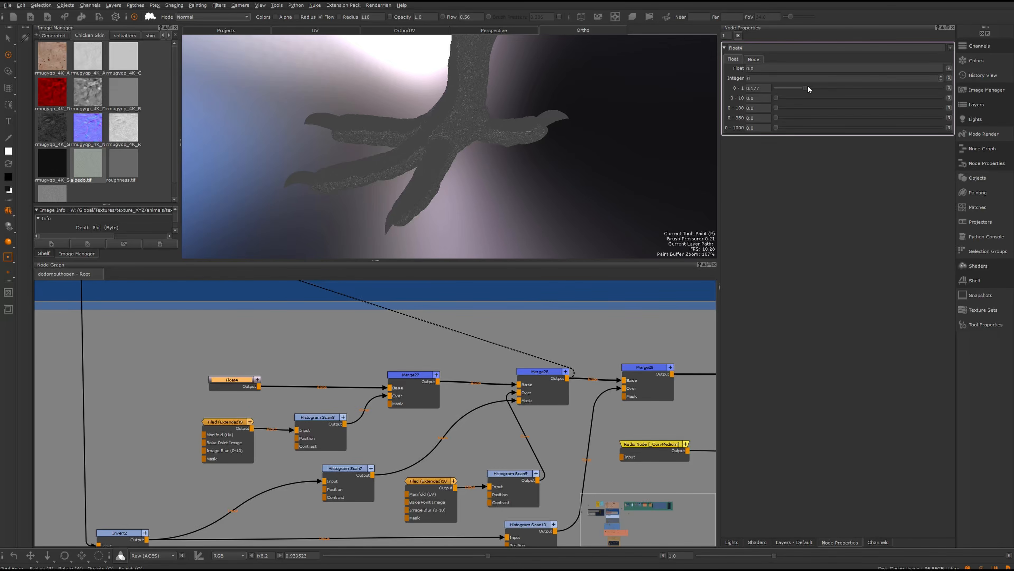
{"action": "left_click_drag", "start_coordinate": [806, 87], "coordinate": [810, 86]}
Step: Set the Position of Histogram Scan7 to 0.537 and open the properties of the Merge29 node
{"action": "mouse_move", "coordinate": [466, 160]}
{"action": "right_mouse_down", "text": "alt"}
{"action": "mouse_move", "coordinate": [547, 162]}
{"action": "mouse_move", "coordinate": [627, 187]}
{"action": "right_mouse_up", "text": "alt"}
{"action": "left_click", "coordinate": [357, 477]}
{"action": "left_click_drag", "start_coordinate": [879, 67], "coordinate": [872, 68]}
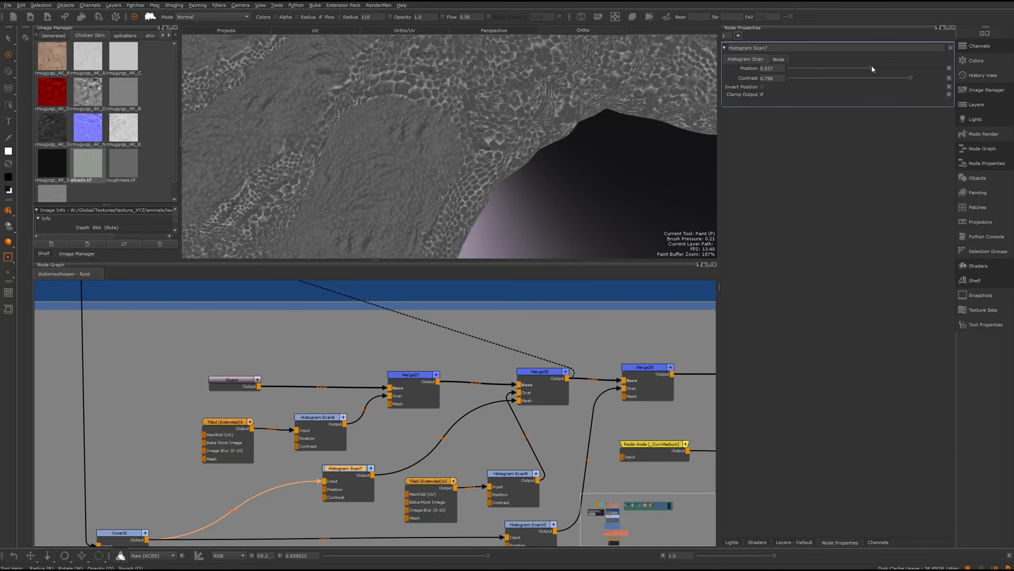
{"action": "middle_click_drag", "start_coordinate": [598, 413], "coordinate": [524, 414]}
{"action": "left_click", "coordinate": [571, 368]}
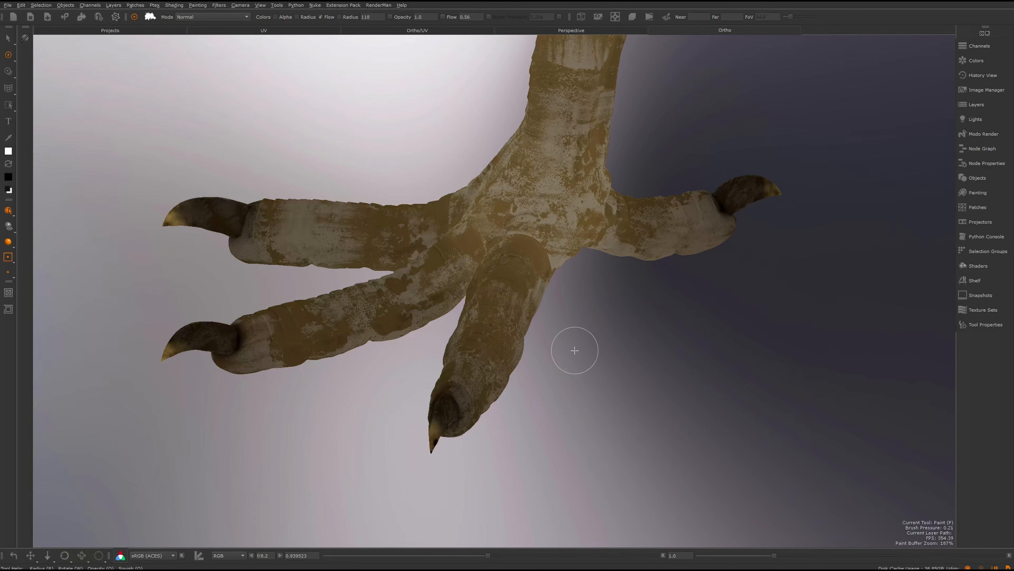
Step: Examine the foot's colour texture, including the Color1 and Tiled (Extended) nodes at the start of the claws backdrop
{"action": "mouse_move", "coordinate": [574, 350]}
{"action": "left_mouse_down", "text": "alt"}
{"action": "mouse_move", "coordinate": [609, 365]}
{"action": "mouse_move", "coordinate": [586, 371]}
{"action": "left_mouse_up", "text": "alt"}
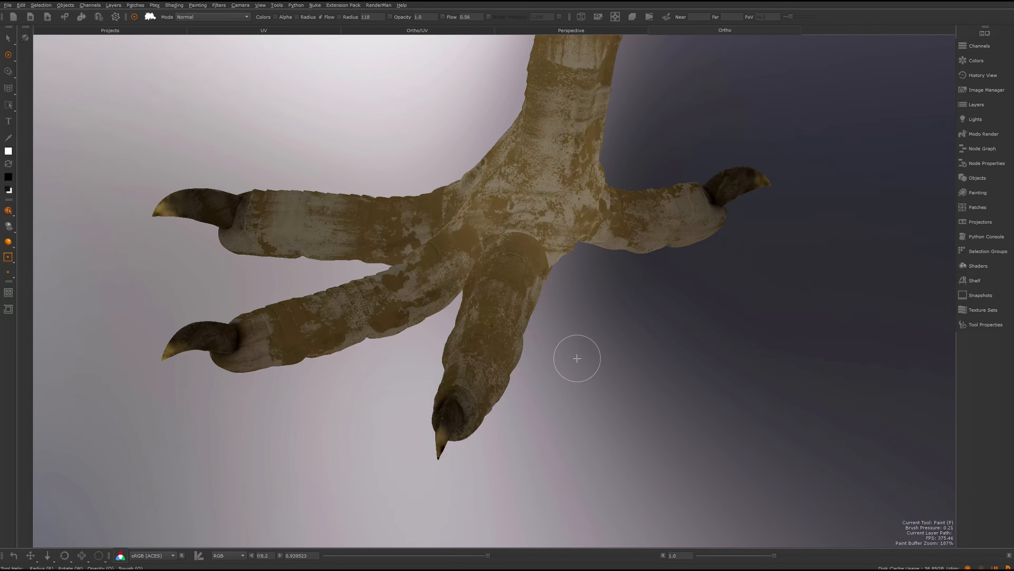
{"action": "key", "text": "space"}
{"action": "middle_click_drag", "start_coordinate": [302, 442], "coordinate": [537, 430]}
{"action": "scroll", "coordinate": [430, 409], "scroll_direction": "up", "scroll_amount": 8}
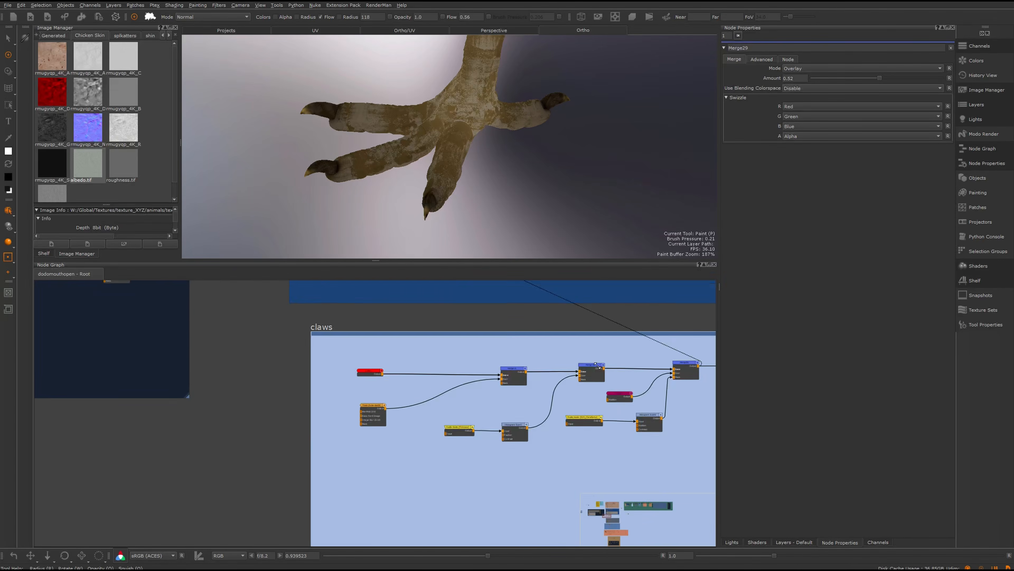
{"action": "middle_click_drag", "start_coordinate": [302, 368], "coordinate": [300, 400]}
{"action": "left_click_drag", "start_coordinate": [305, 367], "coordinate": [308, 367]}
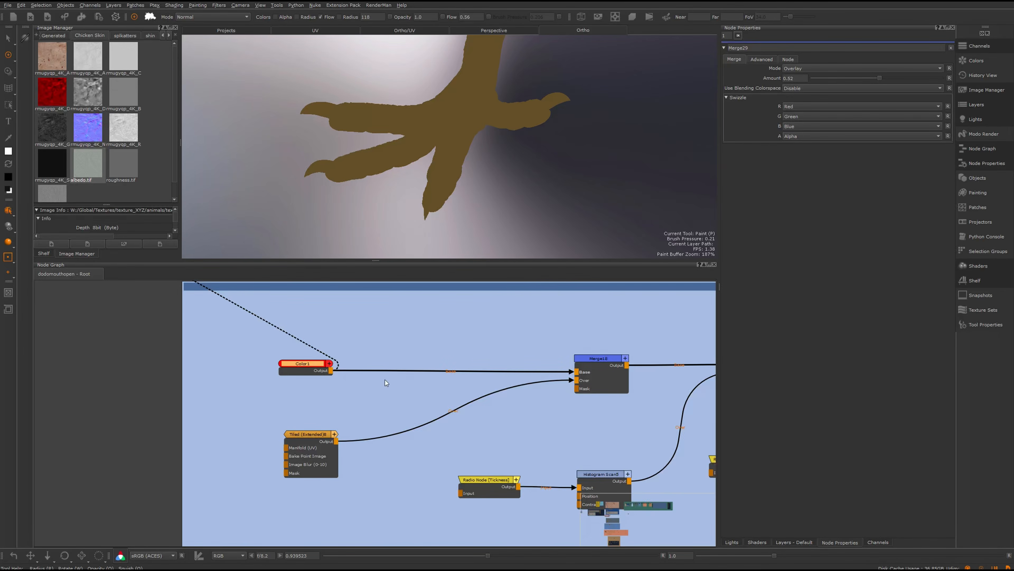
{"action": "left_click", "coordinate": [314, 438]}
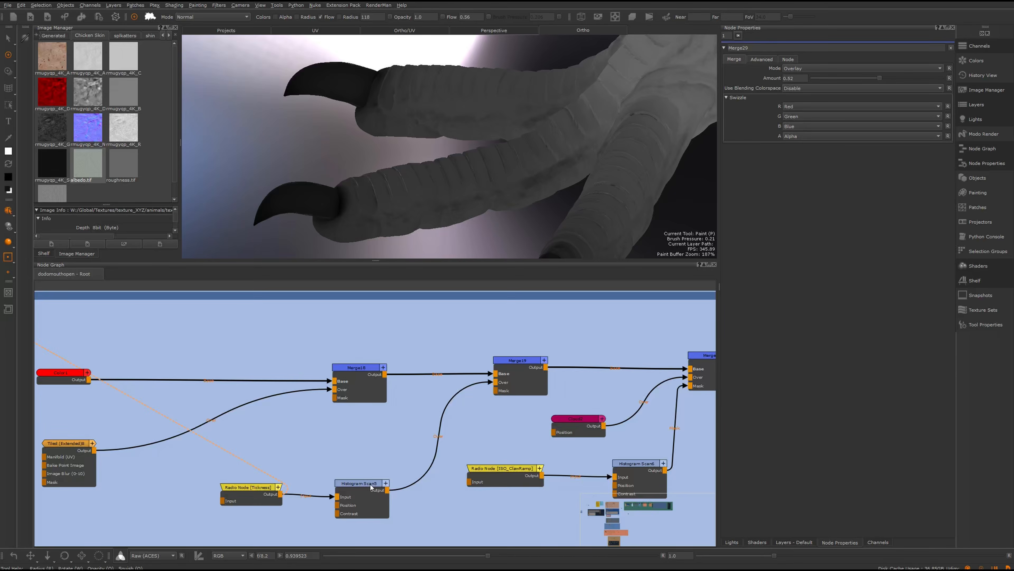
Step: View the Histogram Scan fed by the Tickness Radio Node, and the Merge19 result it contributes to
{"action": "left_click_drag", "start_coordinate": [371, 487], "coordinate": [375, 488]}
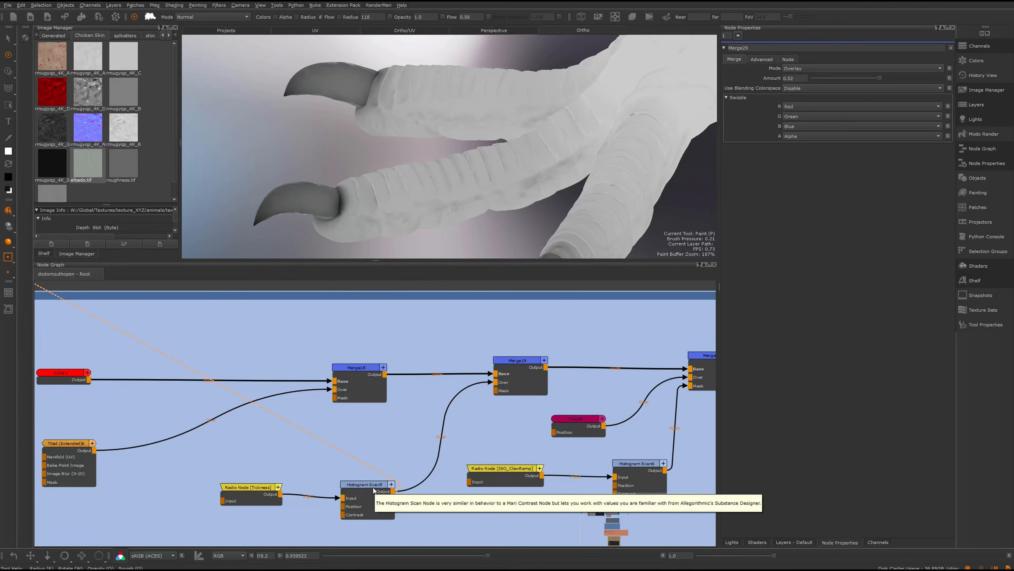
{"action": "left_click_drag", "start_coordinate": [375, 492], "coordinate": [385, 489]}
{"action": "key", "text": "v"}
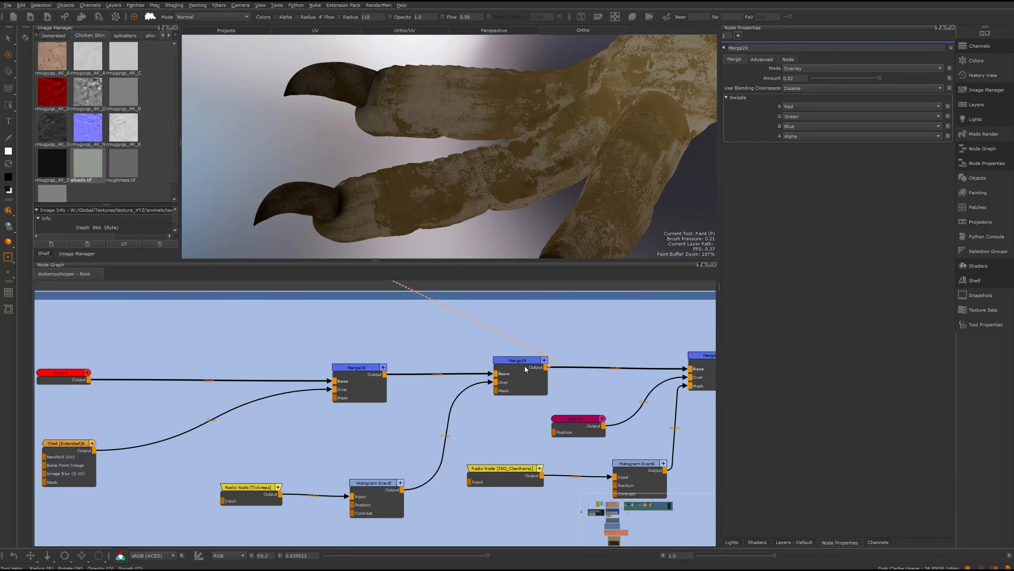
Step: View the Cloud2 node, the ISO_ClawRamp Radio Node and its Histogram Scan, which feed the Merge20 node in the claws backdrop
{"action": "middle_click_drag", "start_coordinate": [538, 350], "coordinate": [358, 355]}
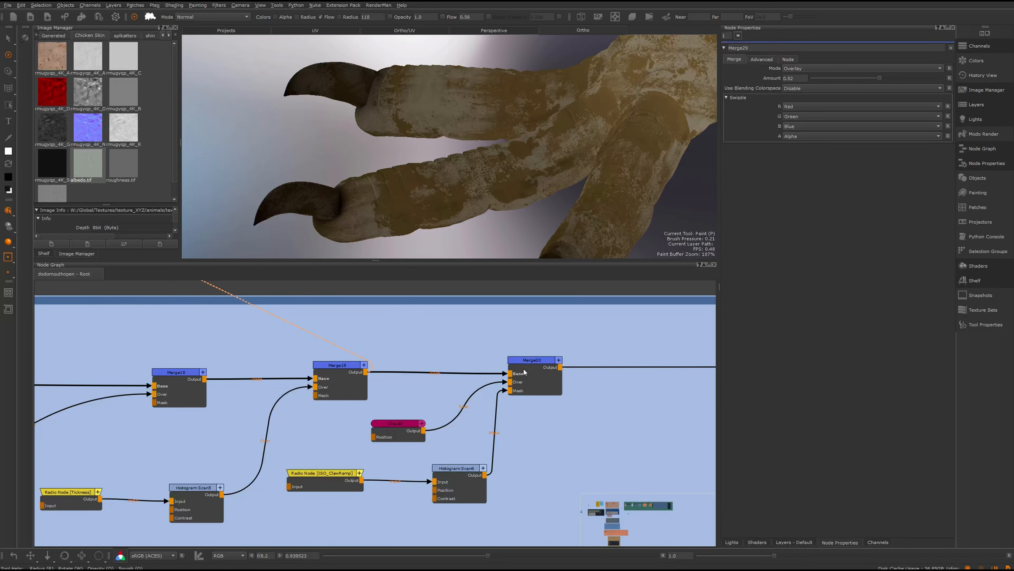
{"action": "left_click_drag", "start_coordinate": [525, 372], "coordinate": [531, 372]}
{"action": "left_click", "coordinate": [398, 433]}
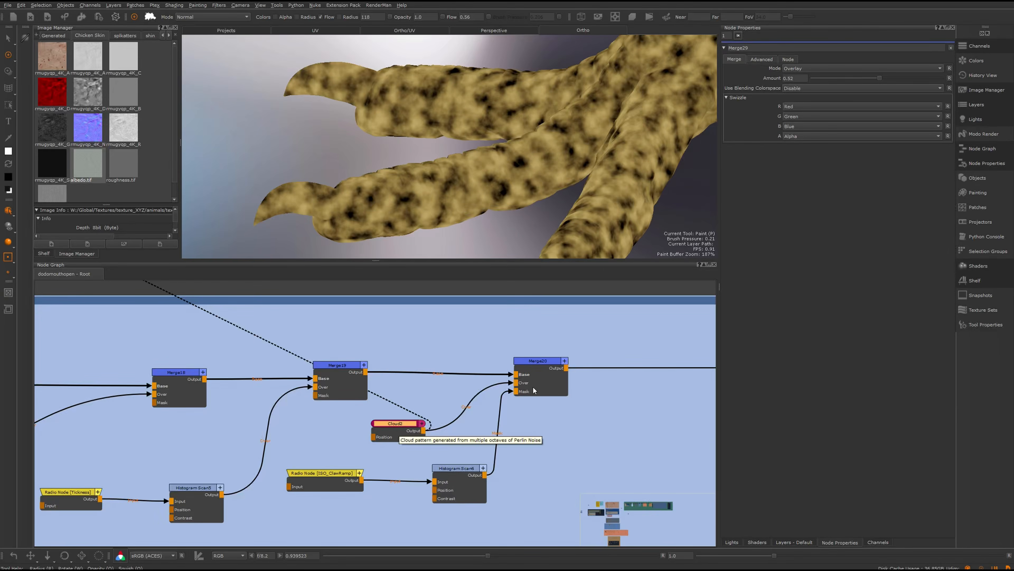
{"action": "left_click_drag", "start_coordinate": [542, 364], "coordinate": [550, 364]}
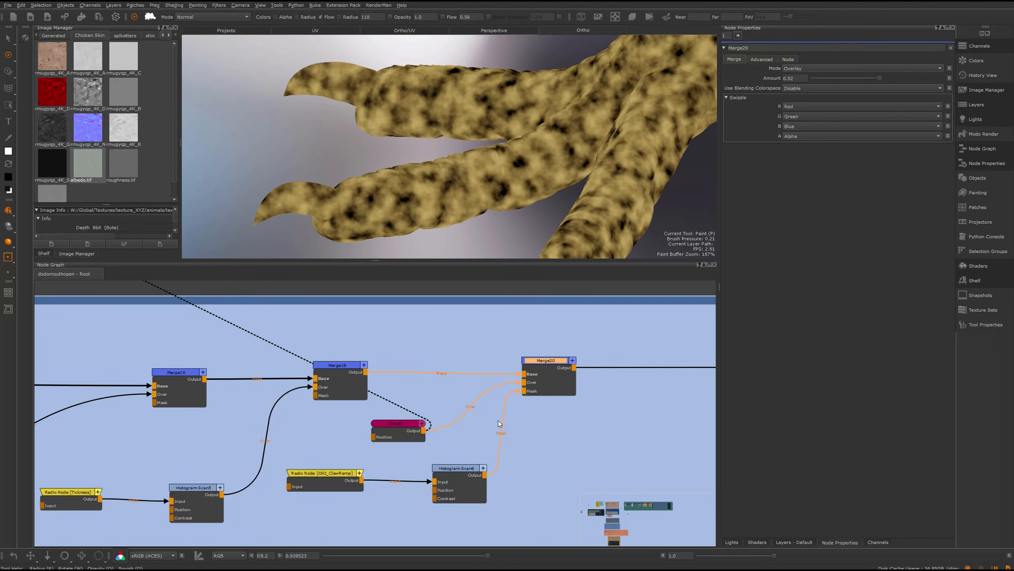
{"action": "left_click", "coordinate": [330, 483]}
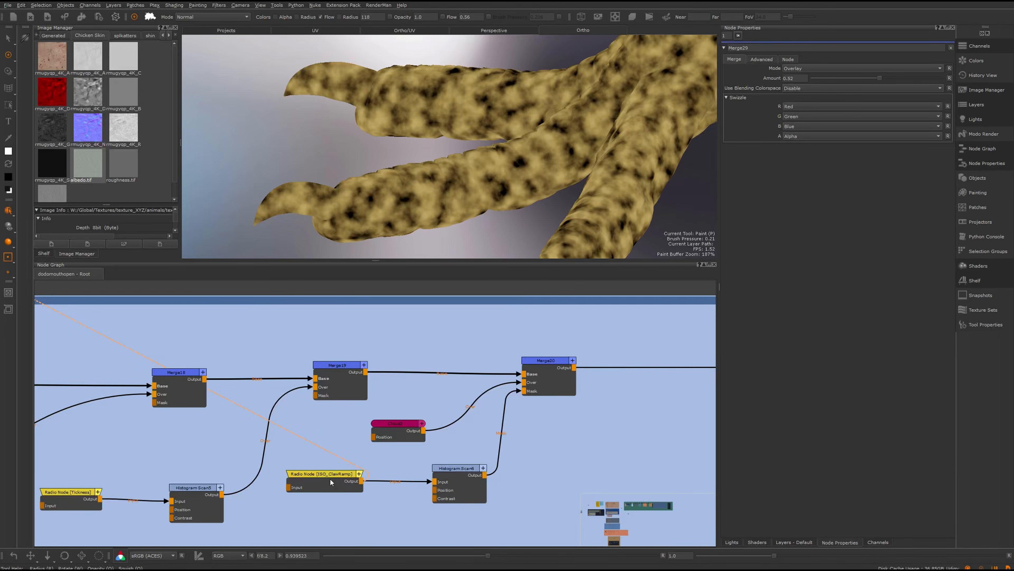
{"action": "left_click", "coordinate": [464, 472]}
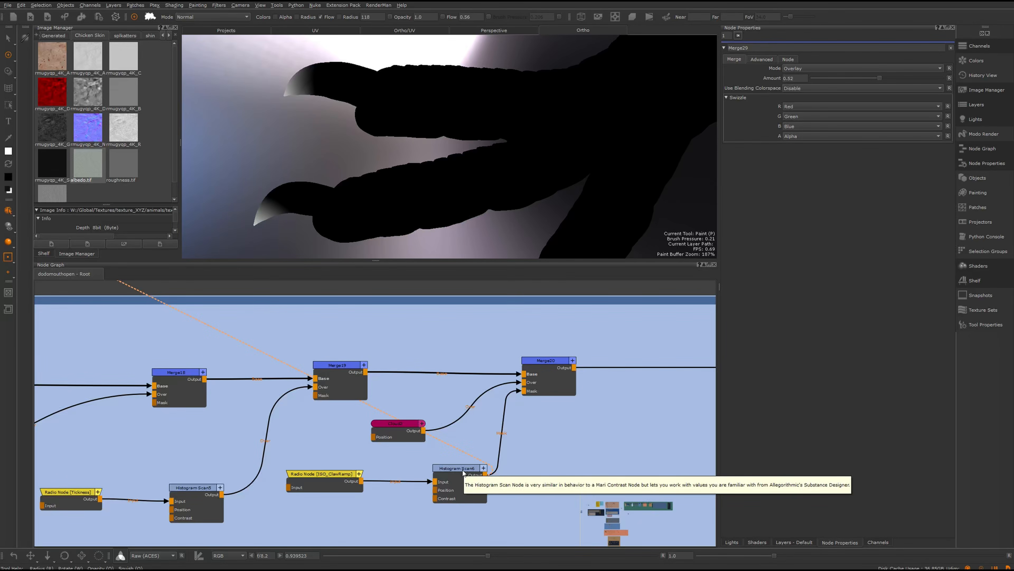
Step: View the Merge20 node's result on the foot's claws and toes
{"action": "left_click", "coordinate": [541, 368]}
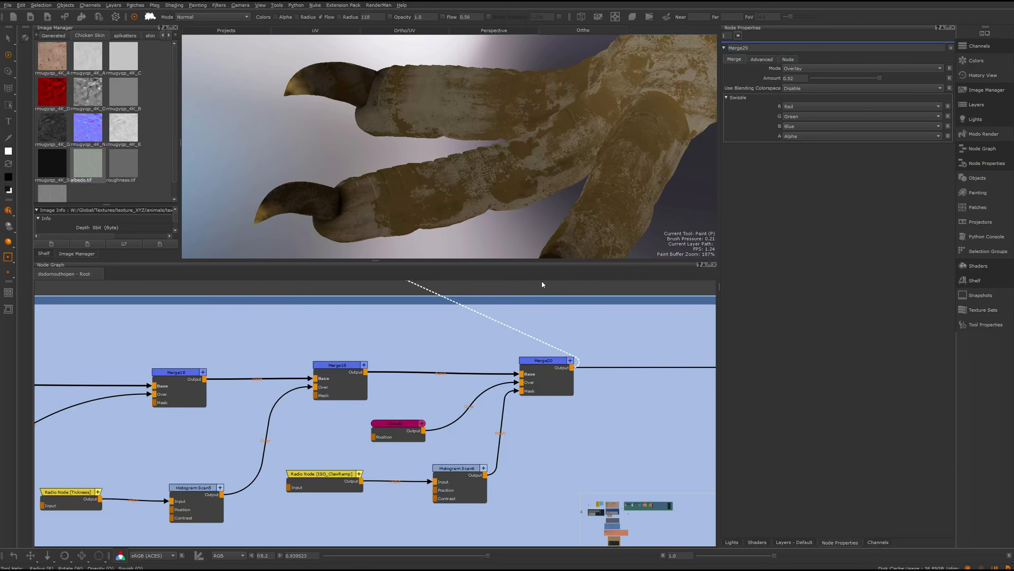
{"action": "middle_click_drag", "start_coordinate": [561, 176], "coordinate": [496, 181], "text": "alt"}
{"action": "right_click_drag", "start_coordinate": [496, 181], "coordinate": [454, 183], "text": "alt"}
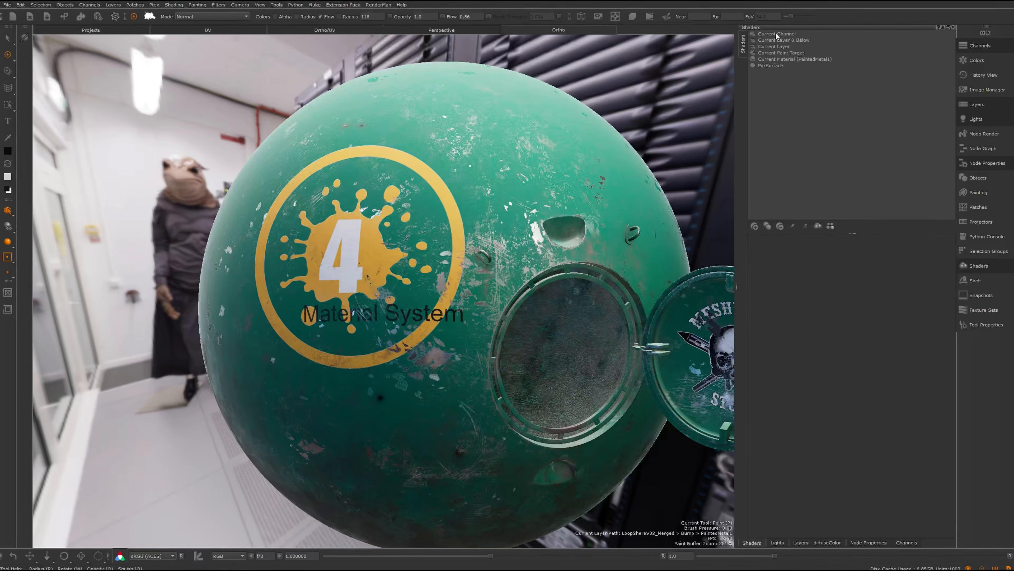
Step: Add an Arnold Standard Surface vendor shader to the sphere project and switch the display to the PxrSurface shader
{"action": "left_click", "coordinate": [758, 225]}
{"action": "mouse_move", "coordinate": [789, 245]}
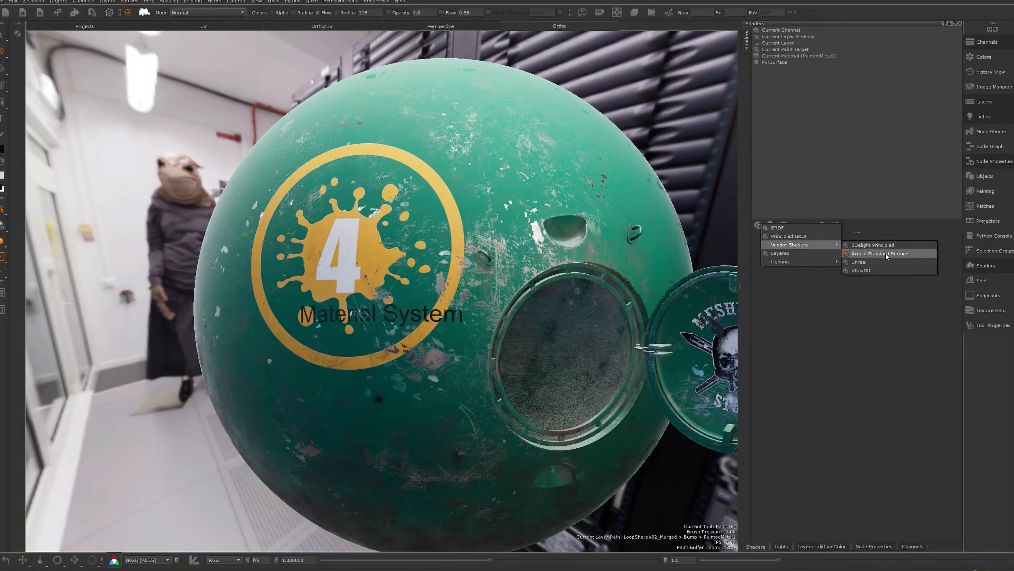
{"action": "mouse_move", "coordinate": [804, 262]}
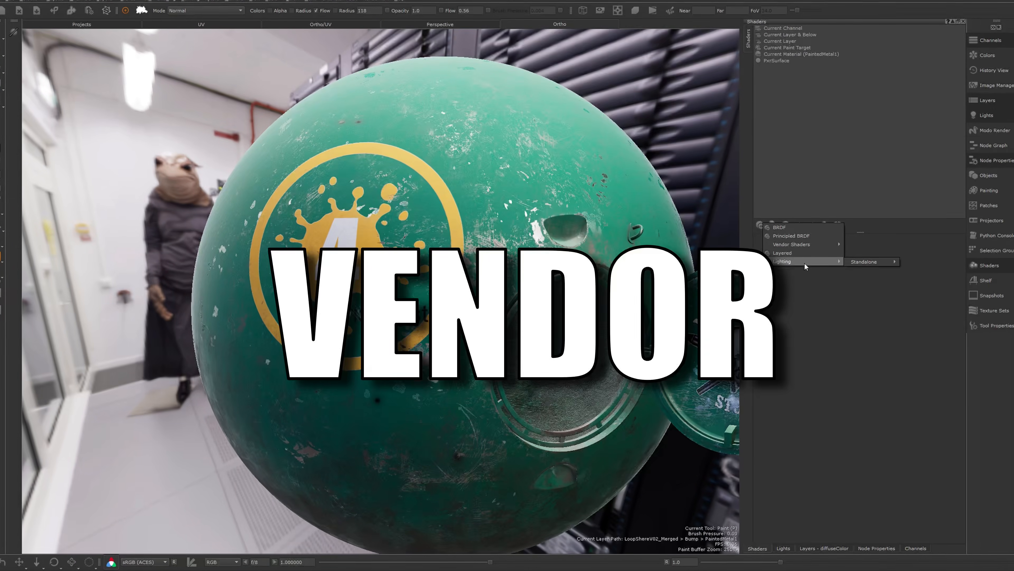
{"action": "mouse_move", "coordinate": [863, 264]}
{"action": "left_click", "coordinate": [925, 281]}
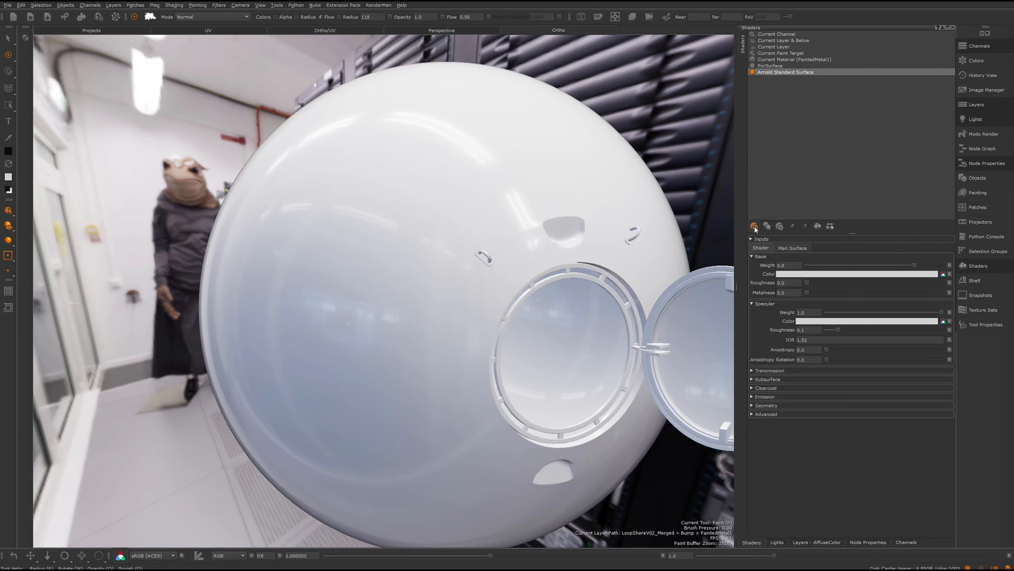
{"action": "left_click", "coordinate": [775, 66]}
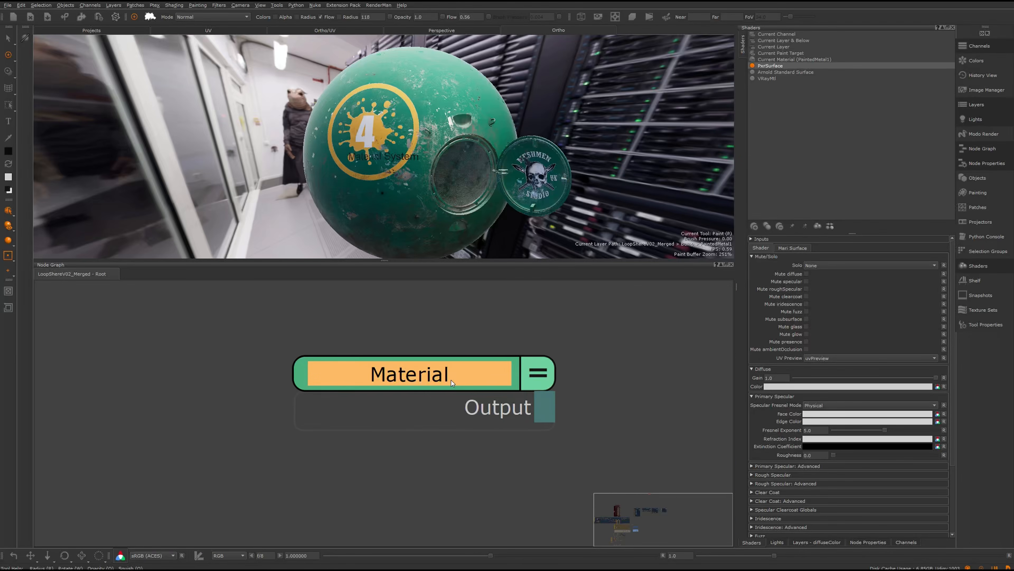
Step: Create a Multi-Channel Merge node with the PxrSurface shader model beside the expanded Material node
{"action": "left_click_drag", "start_coordinate": [451, 380], "coordinate": [437, 380]}
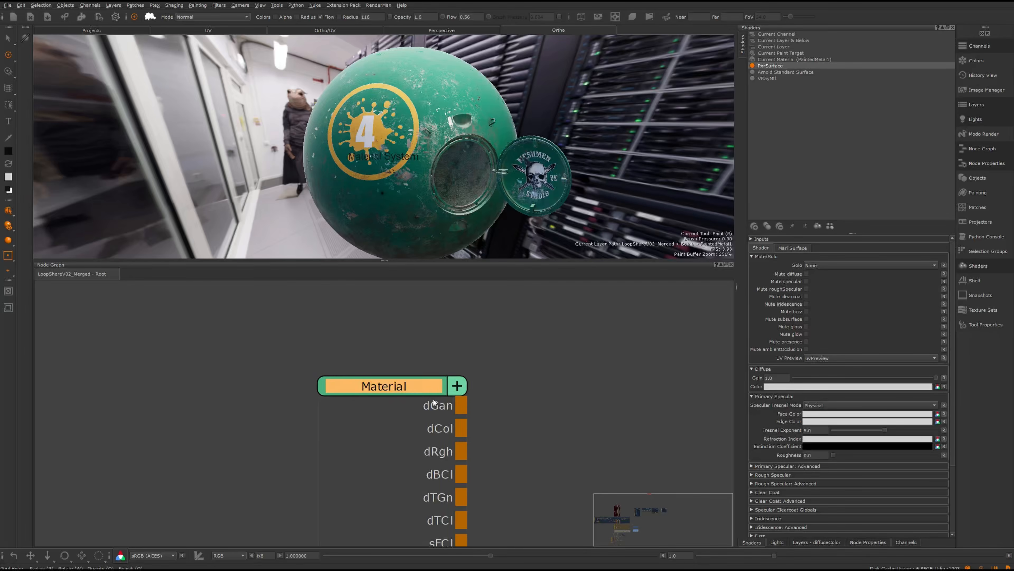
{"action": "middle_click_drag", "start_coordinate": [421, 394], "coordinate": [407, 389]}
{"action": "scroll", "coordinate": [409, 391], "scroll_direction": "down", "scroll_amount": 6}
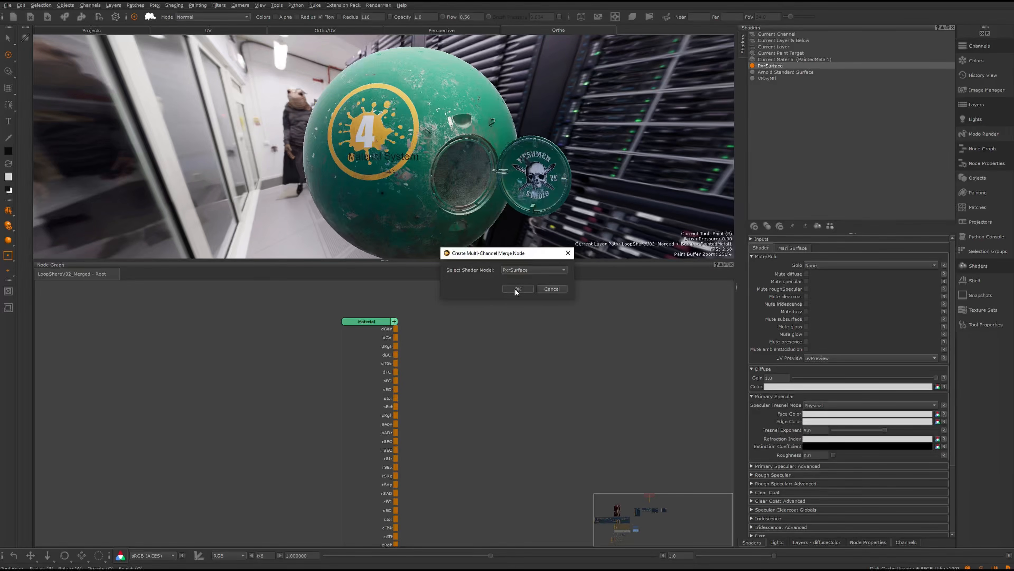
{"action": "left_click", "coordinate": [517, 289]}
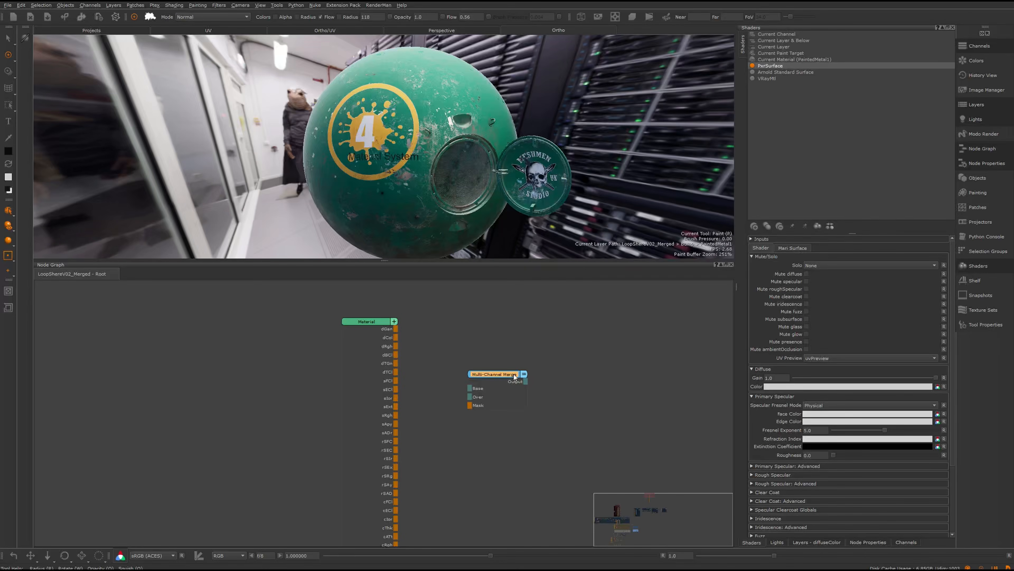
{"action": "left_click_drag", "start_coordinate": [512, 375], "coordinate": [541, 372]}
Step: Connect the Material node's outputs to the Multi-Channel Merge node's Base input and toggle the Material node's port display
{"action": "left_click_drag", "start_coordinate": [397, 329], "coordinate": [502, 388]}
{"action": "left_click", "coordinate": [395, 321]}
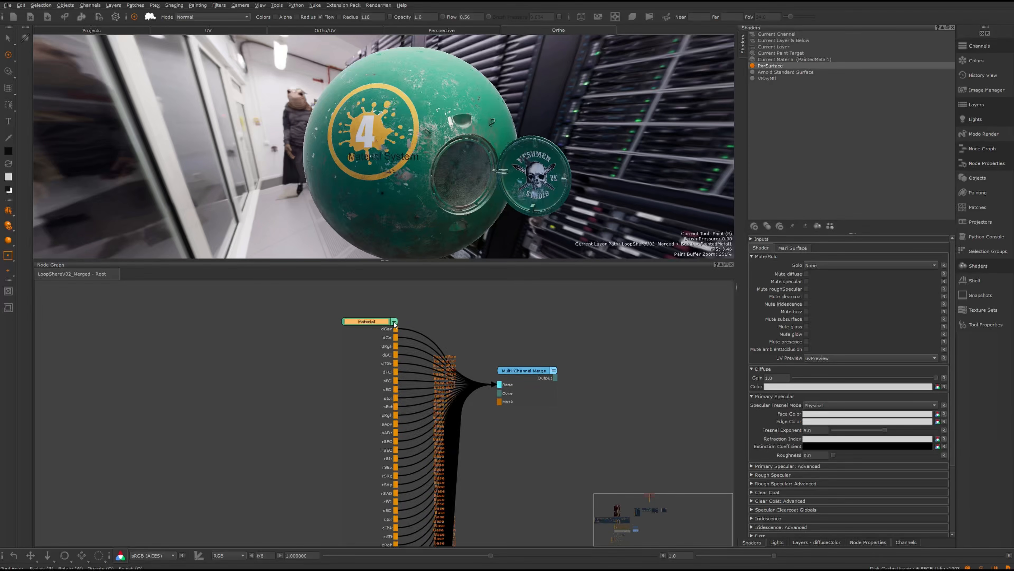
{"action": "left_click", "coordinate": [394, 321]}
{"action": "left_click", "coordinate": [394, 321]}
{"action": "left_click", "coordinate": [394, 321]}
{"action": "left_click", "coordinate": [394, 321]}
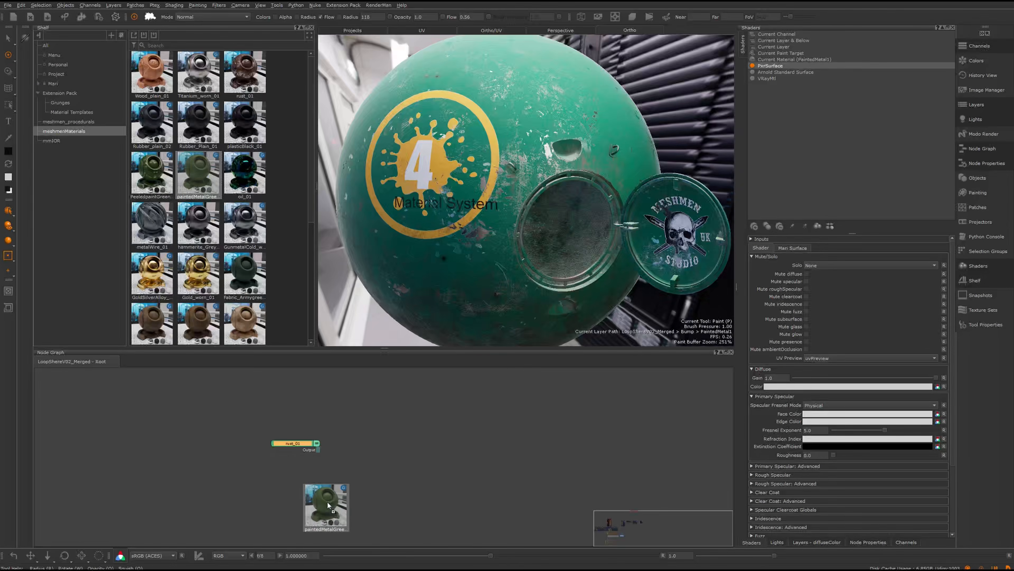
Step: Place the paintedMetalGreen_worn_01 material below rust_01 and combine both materials in a Multi-Channel Merge node
{"action": "mouse_move", "coordinate": [311, 496]}
{"action": "left_mouse_down"}
{"action": "mouse_move", "coordinate": [320, 493]}
{"action": "mouse_move", "coordinate": [292, 457]}
{"action": "mouse_move", "coordinate": [280, 466]}
{"action": "left_mouse_up"}
{"action": "left_click", "coordinate": [294, 463], "text": "shift"}
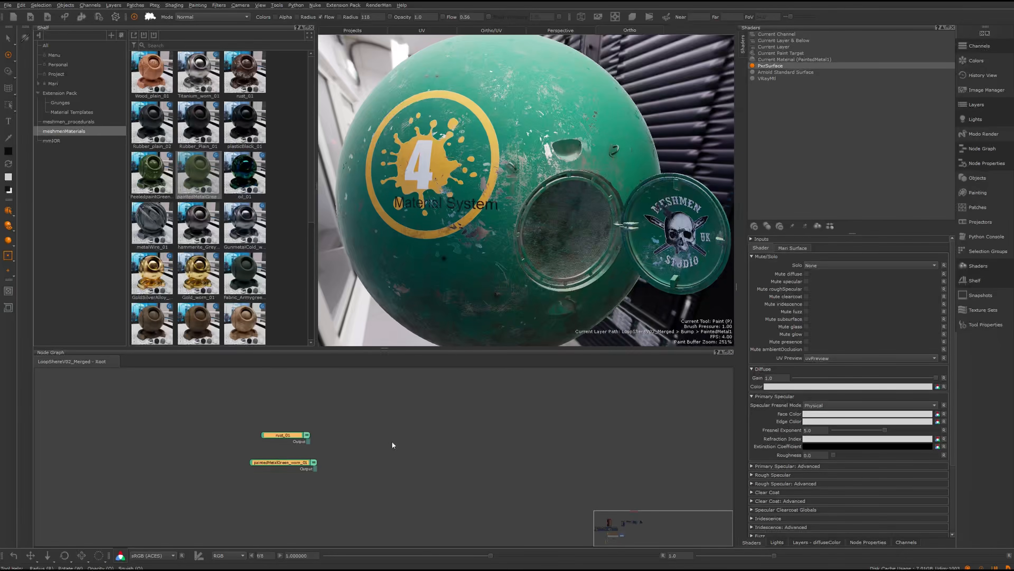
{"action": "key", "text": "m"}
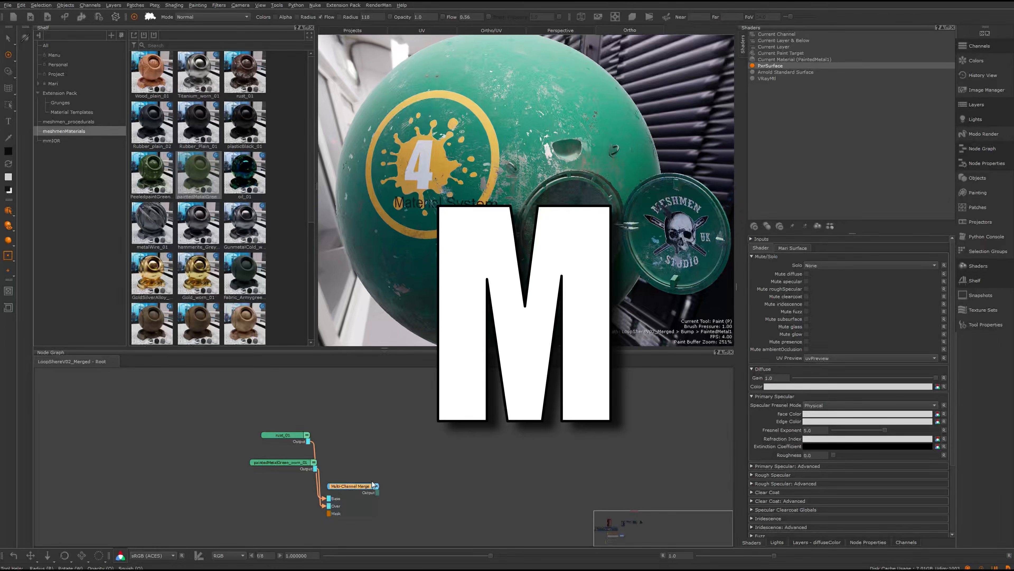
{"action": "left_click_drag", "start_coordinate": [379, 474], "coordinate": [410, 436]}
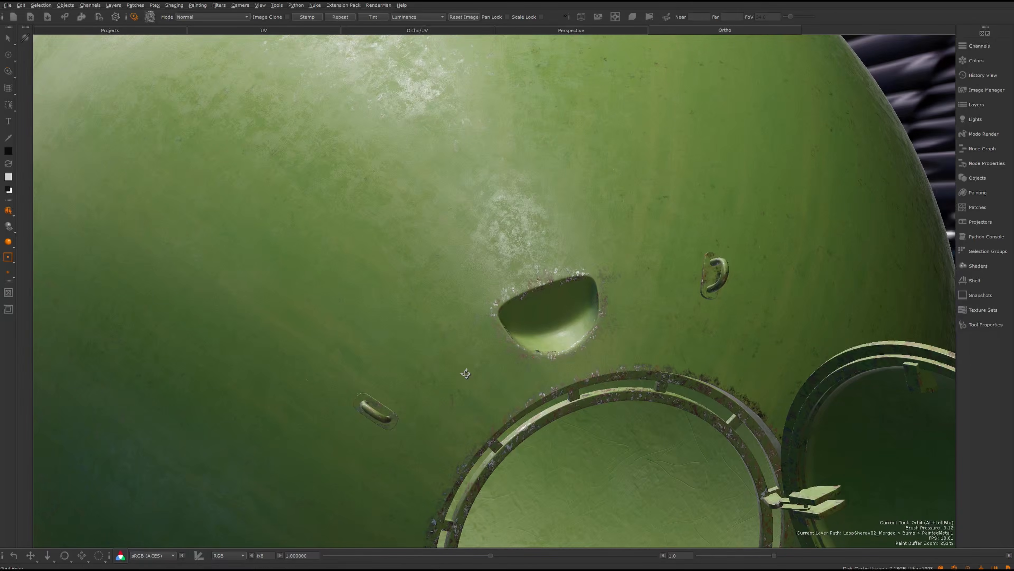
Step: Paint scratches onto the green sphere around the recess and hatch using Paint Through with a scratch image and the Repeat option
{"action": "key", "text": "u"}
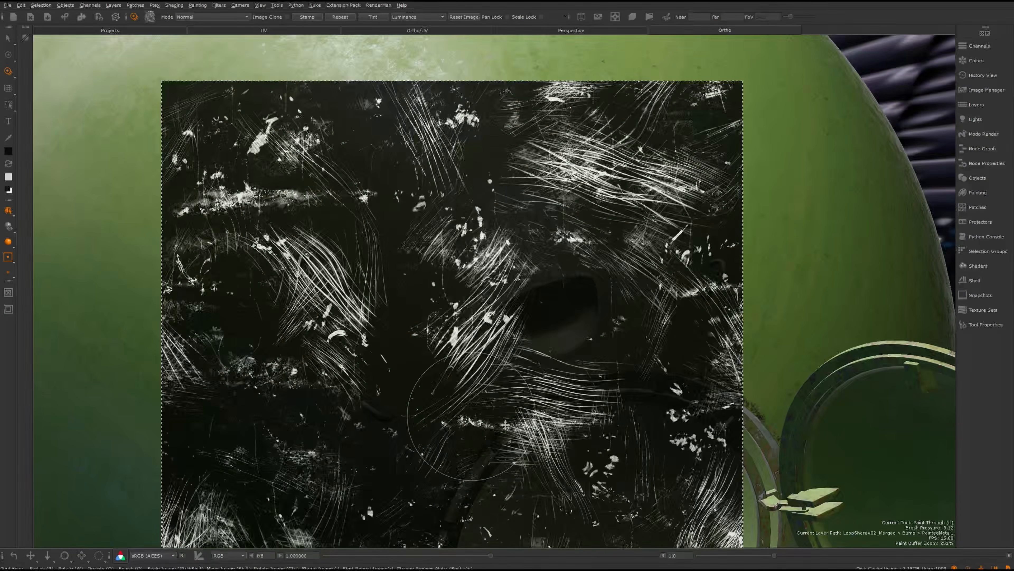
{"action": "mouse_move", "coordinate": [505, 425]}
{"action": "left_mouse_down", "text": "shift"}
{"action": "mouse_move", "coordinate": [486, 407]}
{"action": "mouse_move", "coordinate": [466, 419]}
{"action": "left_mouse_up", "text": "shift"}
{"action": "mouse_move", "coordinate": [476, 350]}
{"action": "left_mouse_down"}
{"action": "mouse_move", "coordinate": [446, 364]}
{"action": "mouse_move", "coordinate": [450, 299]}
{"action": "left_mouse_up"}
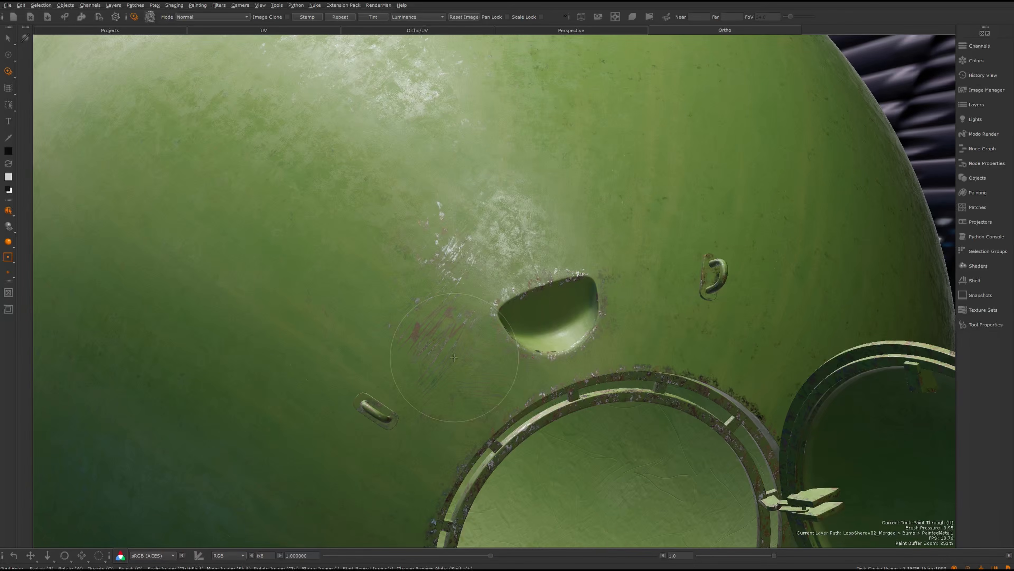
{"action": "left_click_drag", "start_coordinate": [296, 288], "coordinate": [269, 252]}
{"action": "mouse_move", "coordinate": [490, 415]}
{"action": "left_mouse_down"}
{"action": "mouse_move", "coordinate": [679, 359]}
{"action": "mouse_move", "coordinate": [647, 191]}
{"action": "mouse_move", "coordinate": [690, 343]}
{"action": "left_mouse_up"}
{"action": "left_click", "coordinate": [341, 17]}
{"action": "left_click_drag", "start_coordinate": [623, 288], "coordinate": [630, 293]}
{"action": "left_click_drag", "start_coordinate": [728, 325], "coordinate": [719, 338]}
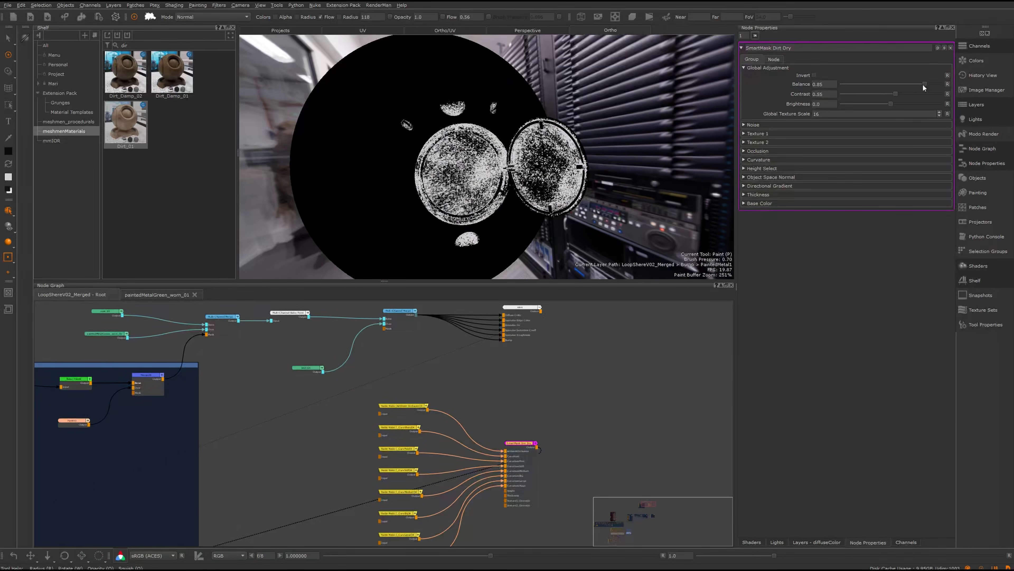
Step: Adjust the global Balance of the SmartMask Dirt Dry node and inspect the finished sphere
{"action": "mouse_move", "coordinate": [922, 83]}
{"action": "left_mouse_down"}
{"action": "mouse_move", "coordinate": [910, 82]}
{"action": "mouse_move", "coordinate": [922, 84]}
{"action": "left_mouse_up"}
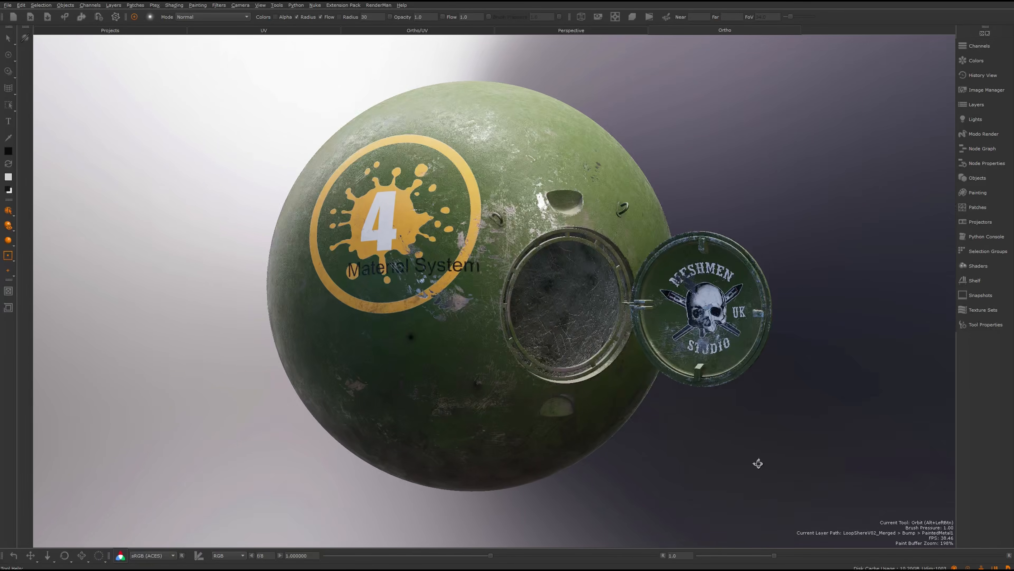
{"action": "left_click_drag", "start_coordinate": [758, 463], "coordinate": [758, 464], "text": "alt"}
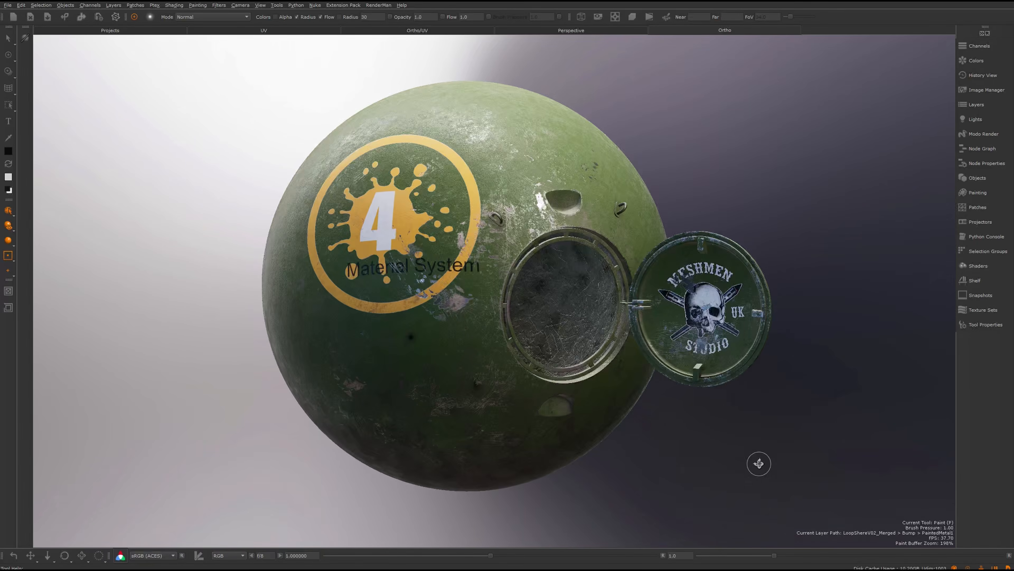
{"action": "right_click_drag", "start_coordinate": [754, 458], "coordinate": [759, 461], "text": "alt"}
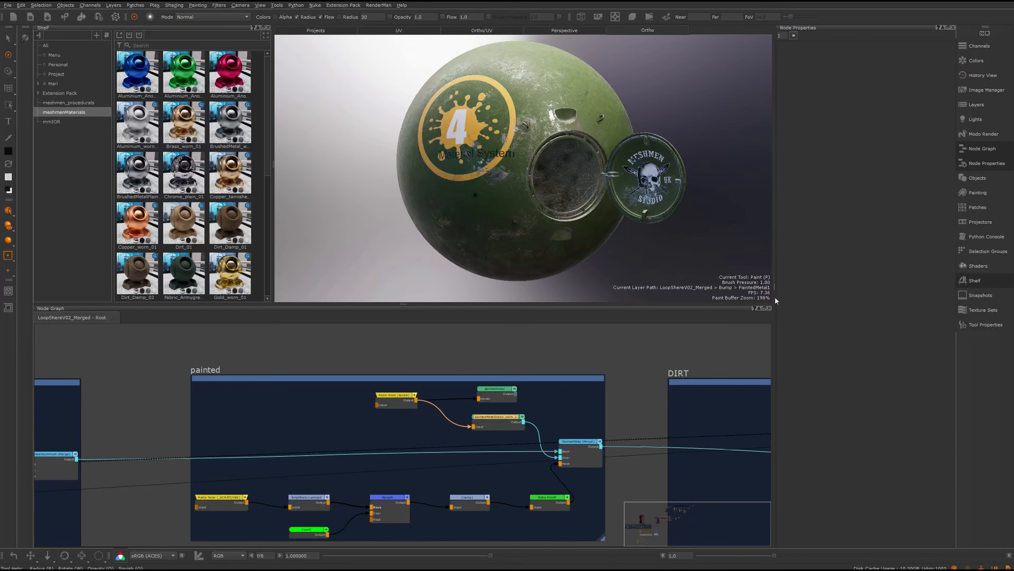
Step: Open the internal network of the paintedMetalGreen_worn_1 material from the painted backdrop
{"action": "left_click_drag", "start_coordinate": [491, 421], "coordinate": [486, 422]}
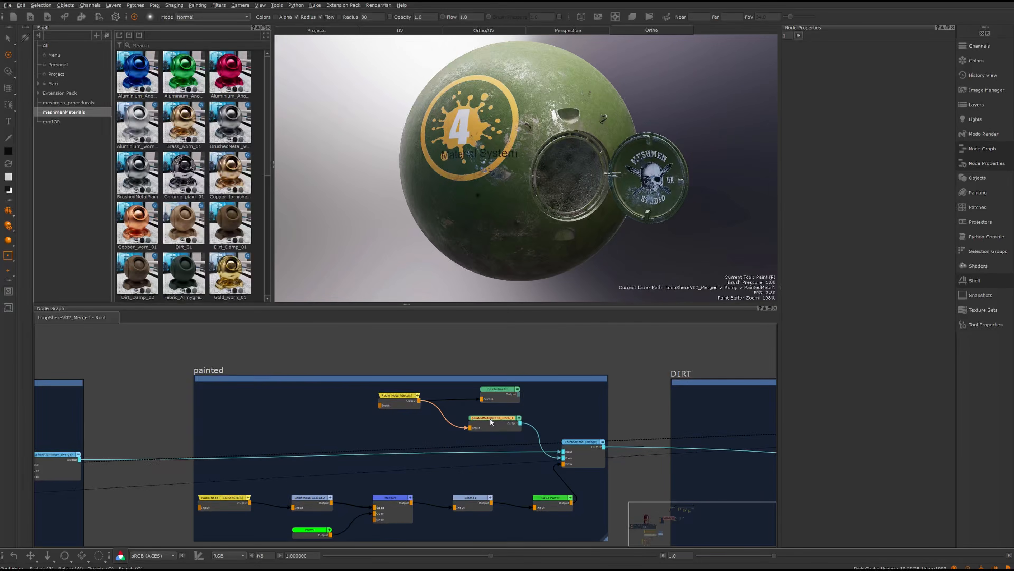
{"action": "double_click", "coordinate": [490, 426]}
{"action": "scroll", "coordinate": [404, 414], "scroll_direction": "up", "scroll_amount": 4}
{"action": "middle_click_drag", "start_coordinate": [395, 404], "coordinate": [423, 465]}
{"action": "middle_click_drag", "start_coordinate": [387, 352], "coordinate": [405, 394]}
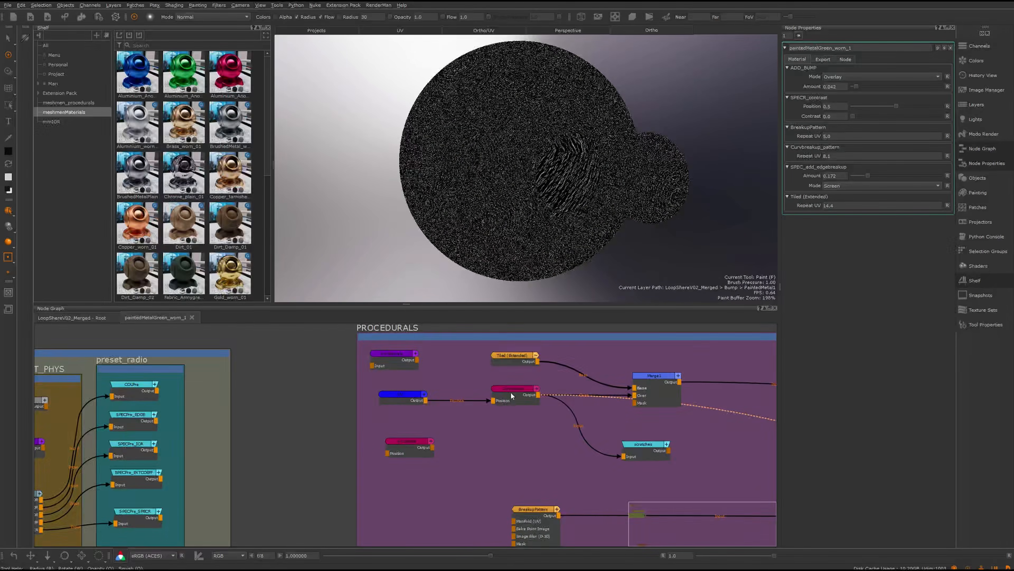
Step: View the BreakupPattern output in the PROCEDURALS backdrop and open the Teflon_IOR preset node
{"action": "middle_click_drag", "start_coordinate": [513, 434], "coordinate": [450, 402]}
{"action": "scroll", "coordinate": [463, 423], "scroll_direction": "down", "scroll_amount": 2}
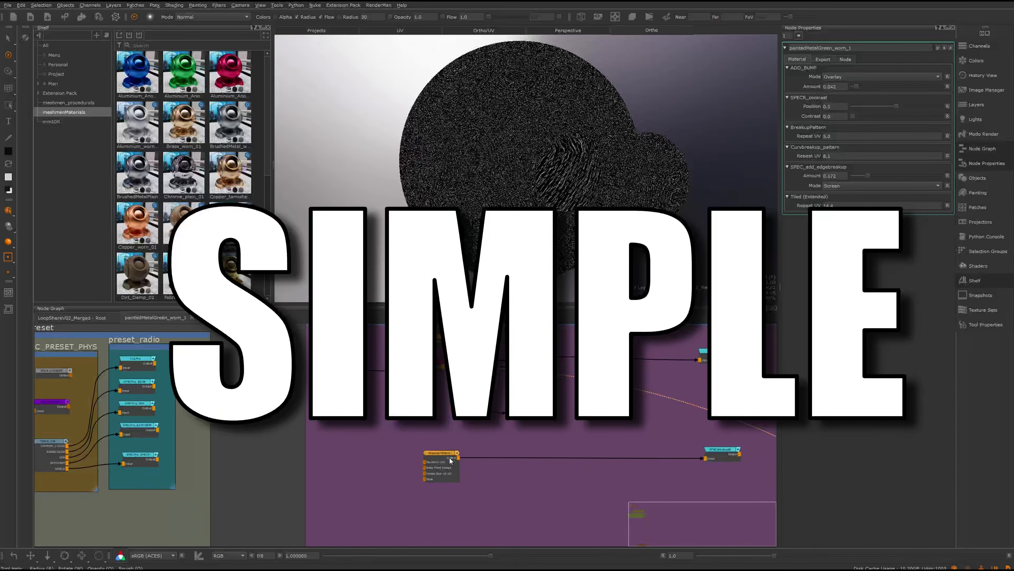
{"action": "left_click", "coordinate": [447, 455]}
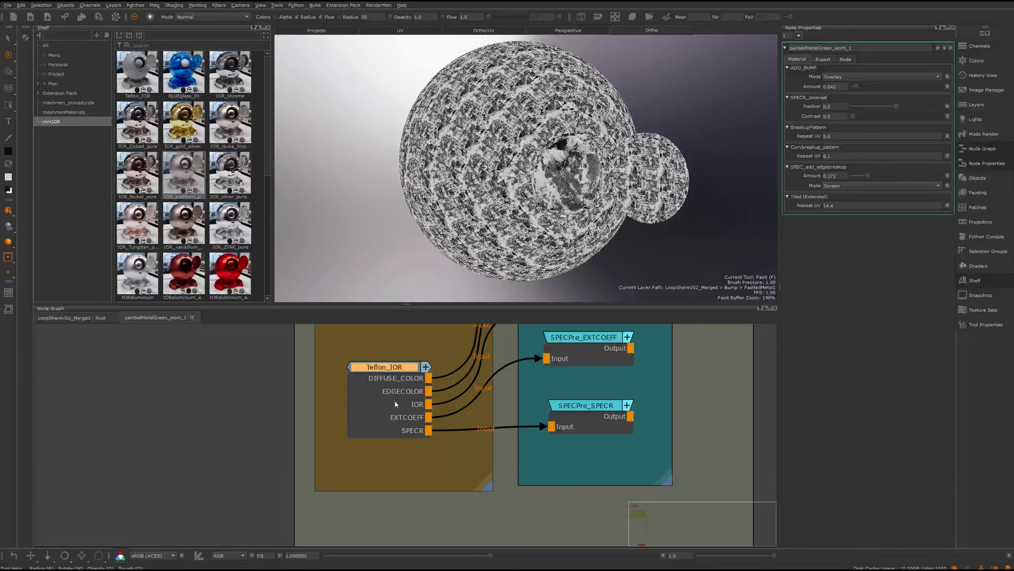
{"action": "middle_click_drag", "start_coordinate": [395, 405], "coordinate": [341, 455]}
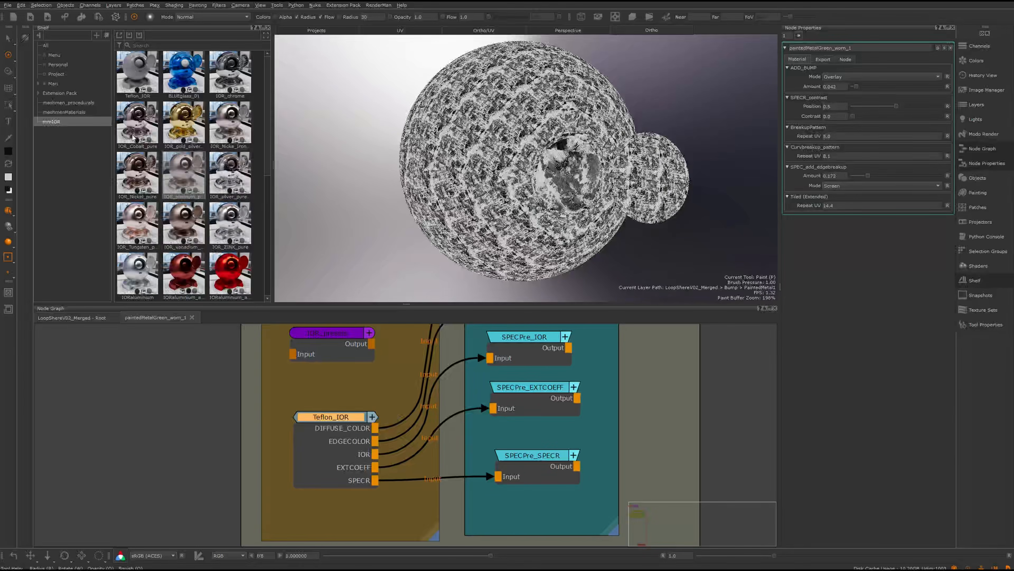
{"action": "left_click_drag", "start_coordinate": [322, 417], "coordinate": [326, 416]}
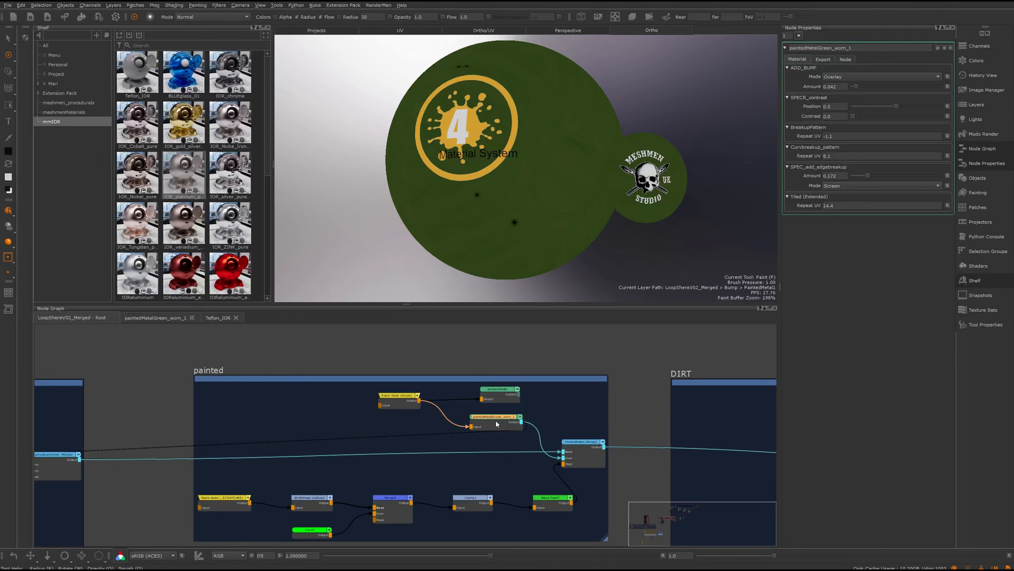
Step: View the Specular Roughness (sRgh) stream of the paintedMetalGreen_worn_1 material on the sphere
{"action": "left_click_drag", "start_coordinate": [498, 420], "coordinate": [503, 420]}
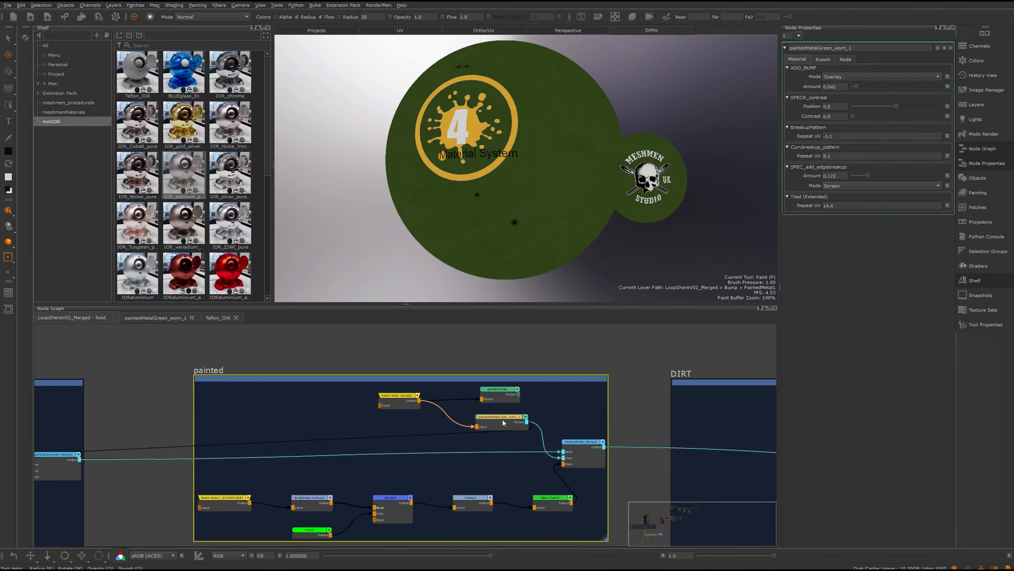
{"action": "key", "text": "1"}
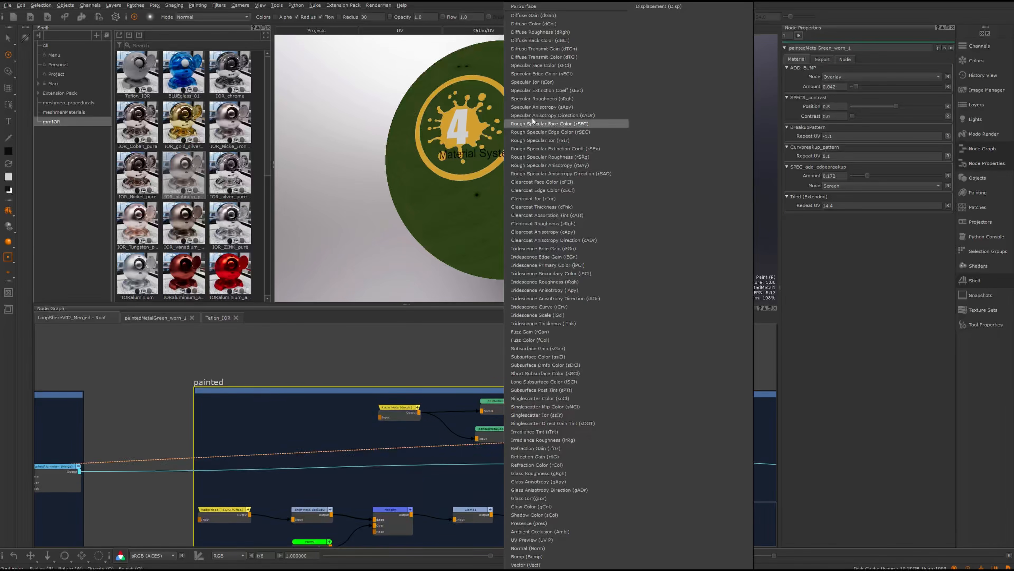
{"action": "left_click", "coordinate": [547, 99]}
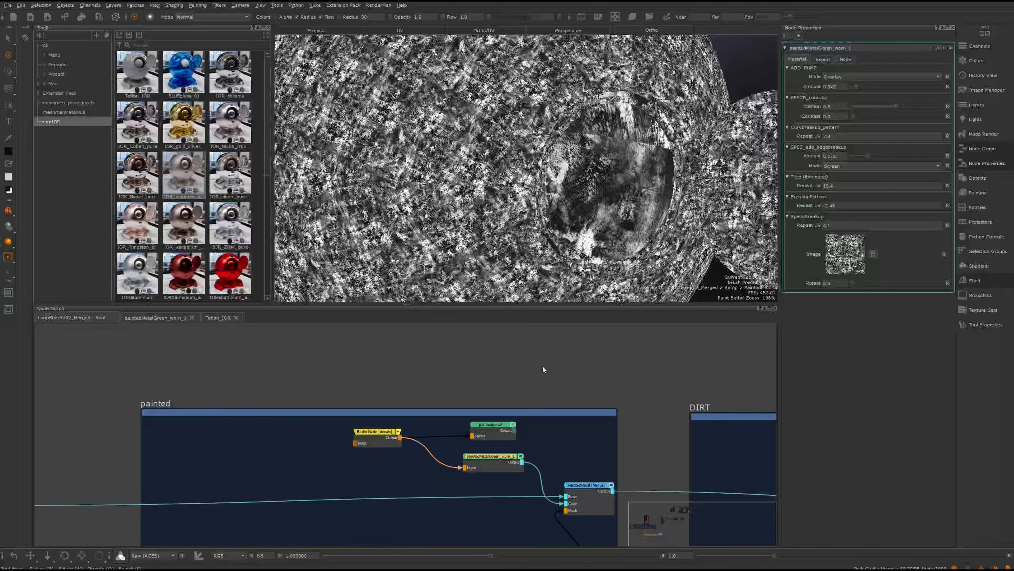
Step: Show the Export settings in the properties of the paintedMetalGreen_worn_1 material
{"action": "left_click_drag", "start_coordinate": [490, 463], "coordinate": [492, 464]}
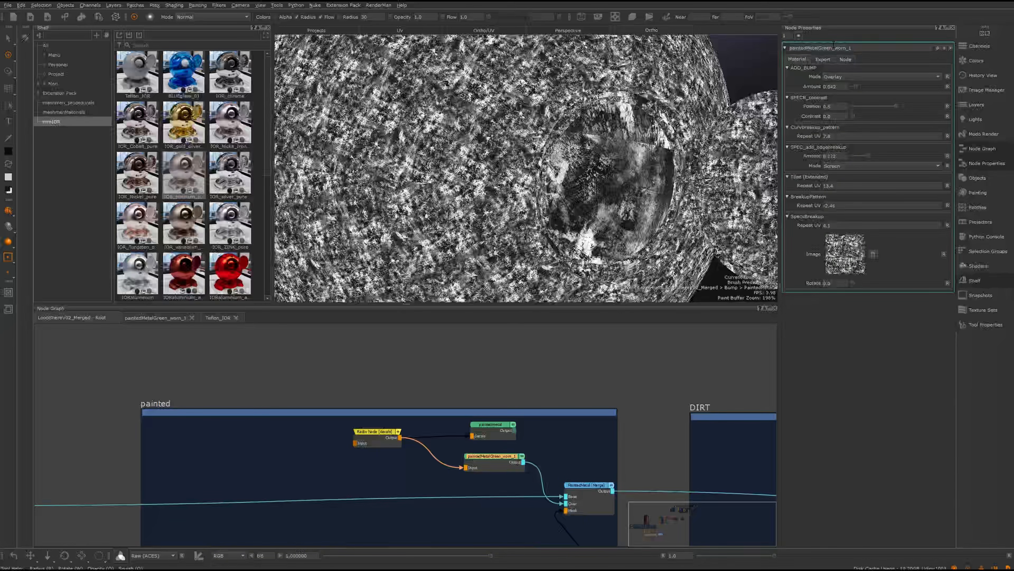
{"action": "left_click", "coordinate": [824, 59]}
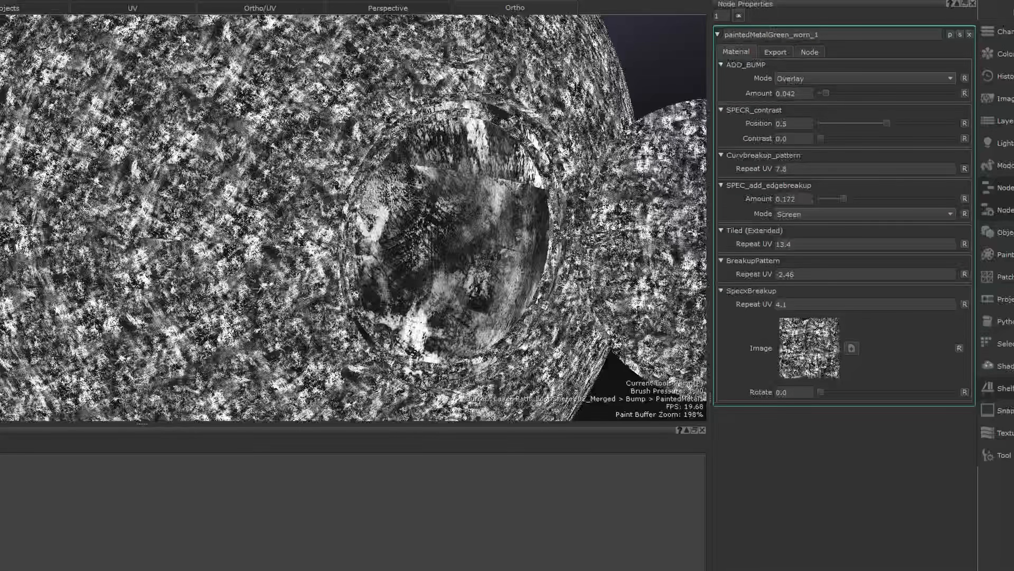
{"action": "left_click", "coordinate": [782, 55]}
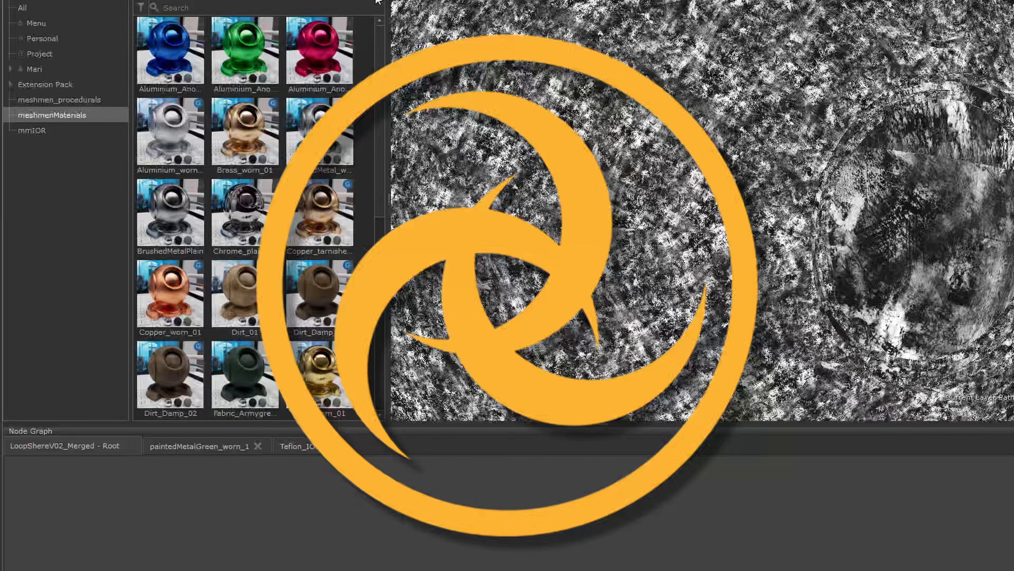
Step: Enlarge the thumbnails of the meshmenMaterials shelf and browse its materials
{"action": "left_click_drag", "start_coordinate": [352, 10], "coordinate": [380, 7]}
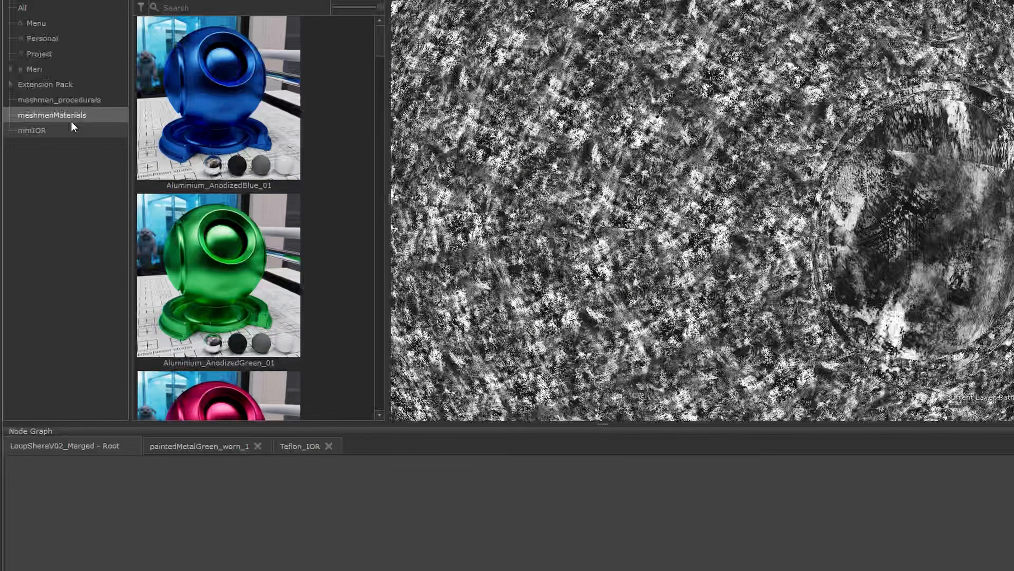
{"action": "left_click_drag", "start_coordinate": [377, 38], "coordinate": [378, 108]}
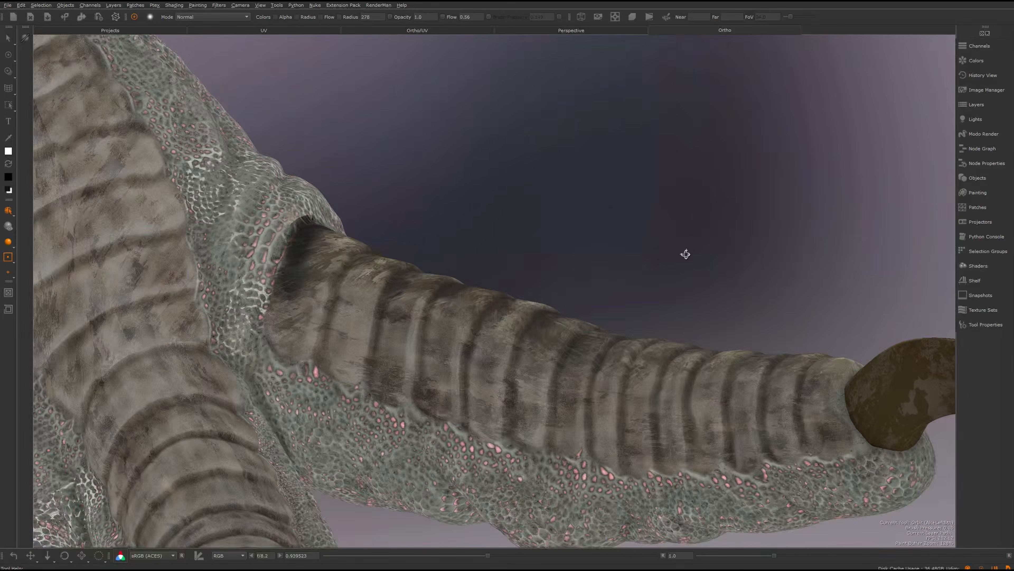
Step: Paint darker fur-like strokes along the banded top of the toe toward the claw with the radius 278 brush
{"action": "mouse_move", "coordinate": [686, 254]}
{"action": "left_mouse_down", "text": "alt"}
{"action": "mouse_move", "coordinate": [679, 160]}
{"action": "mouse_move", "coordinate": [667, 235]}
{"action": "left_mouse_up", "text": "alt"}
{"action": "mouse_move", "coordinate": [317, 294]}
{"action": "left_mouse_down"}
{"action": "mouse_move", "coordinate": [308, 319]}
{"action": "mouse_move", "coordinate": [372, 291]}
{"action": "left_mouse_up"}
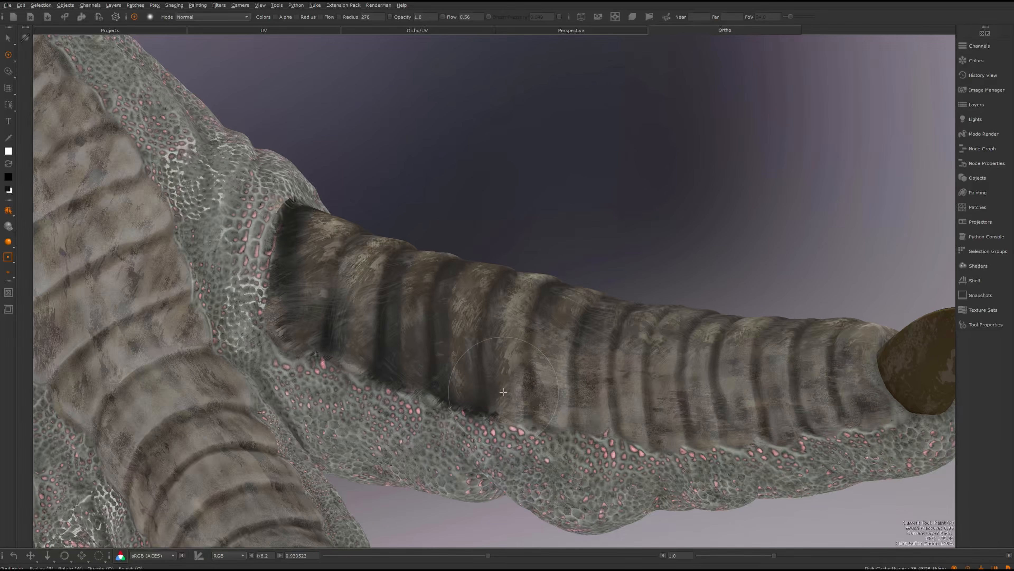
{"action": "mouse_move", "coordinate": [515, 416]}
{"action": "left_mouse_down"}
{"action": "mouse_move", "coordinate": [593, 404]}
{"action": "mouse_move", "coordinate": [681, 422]}
{"action": "mouse_move", "coordinate": [813, 408]}
{"action": "mouse_move", "coordinate": [751, 372]}
{"action": "mouse_move", "coordinate": [504, 324]}
{"action": "mouse_move", "coordinate": [825, 370]}
{"action": "left_mouse_up"}
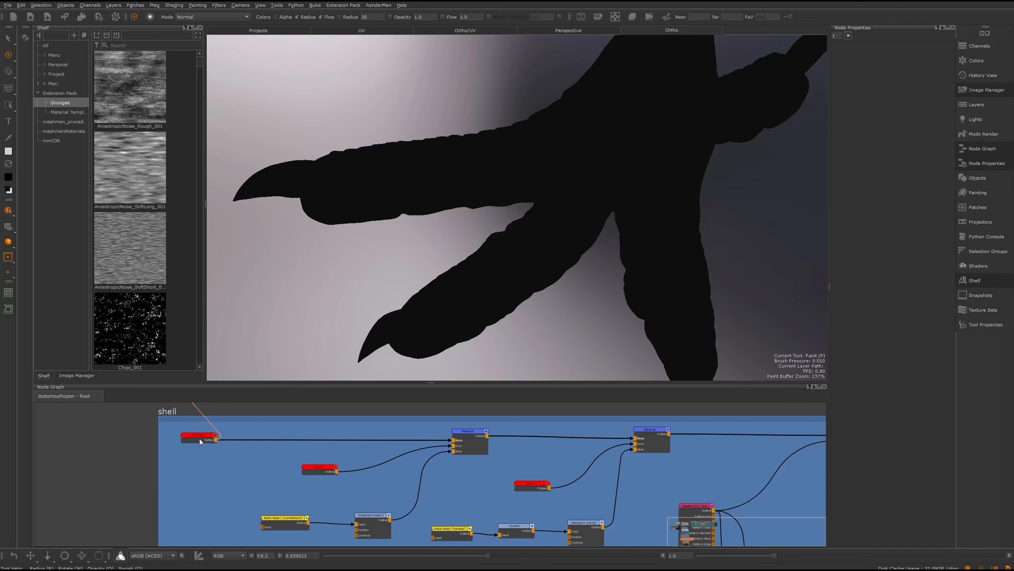
Step: In the shell backdrop, inspect the second colour, the CurvMedium Radio Node and Histogram Scan mask, and the first Merge output on the foot
{"action": "left_click_drag", "start_coordinate": [326, 470], "coordinate": [322, 469]}
{"action": "key", "text": "v"}
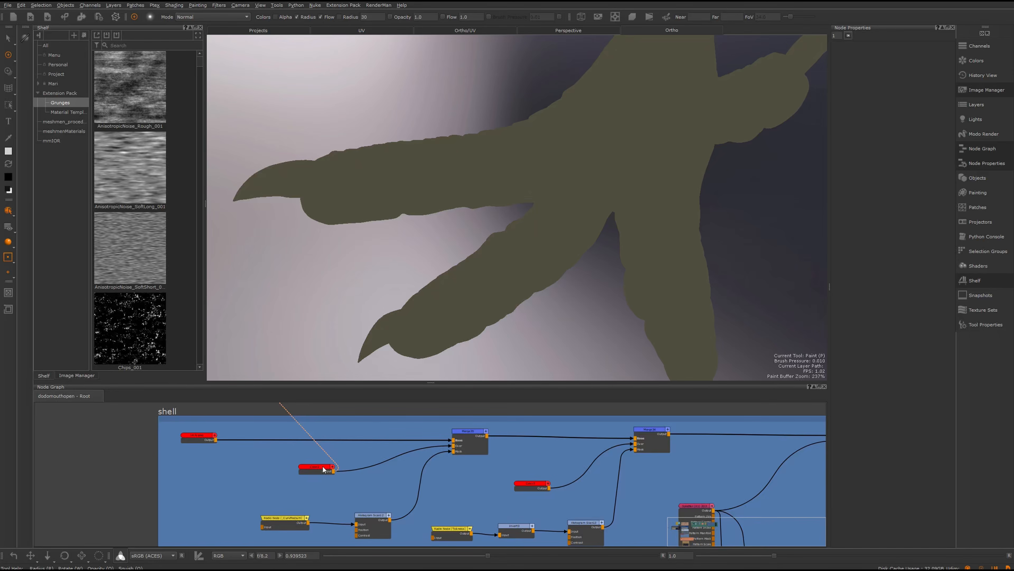
{"action": "left_click_drag", "start_coordinate": [468, 442], "coordinate": [470, 442]}
{"action": "key", "text": "v"}
{"action": "left_click_drag", "start_coordinate": [303, 525], "coordinate": [299, 524]}
{"action": "key", "text": "v"}
{"action": "left_click_drag", "start_coordinate": [380, 524], "coordinate": [382, 524]}
{"action": "key", "text": "v"}
{"action": "left_click", "coordinate": [478, 436]}
{"action": "key", "text": "v"}
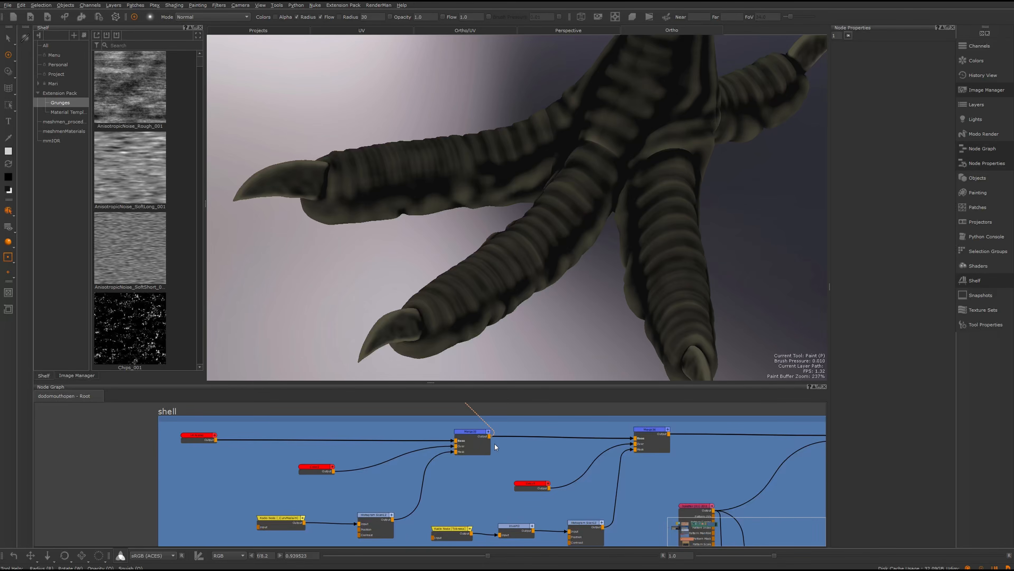
Step: Inspect the third colour, its thickness mask through the Radio Node, Invert and Histogram Scan, and the second Merge output
{"action": "left_click_drag", "start_coordinate": [533, 487], "coordinate": [533, 482]}
{"action": "key", "text": "v"}
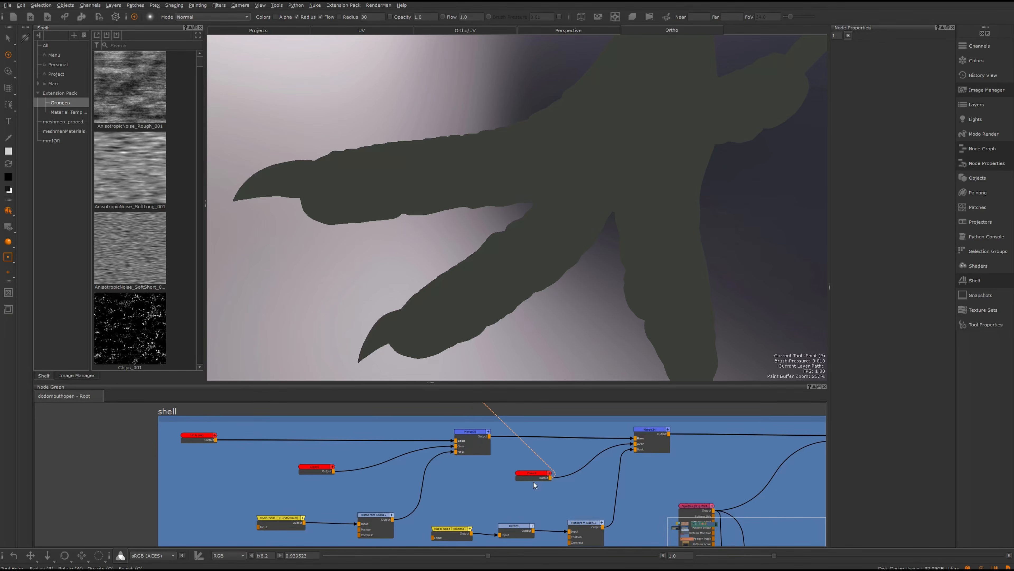
{"action": "middle_click_drag", "start_coordinate": [533, 482], "coordinate": [530, 459]}
{"action": "left_click_drag", "start_coordinate": [448, 511], "coordinate": [453, 507]}
{"action": "key", "text": "v"}
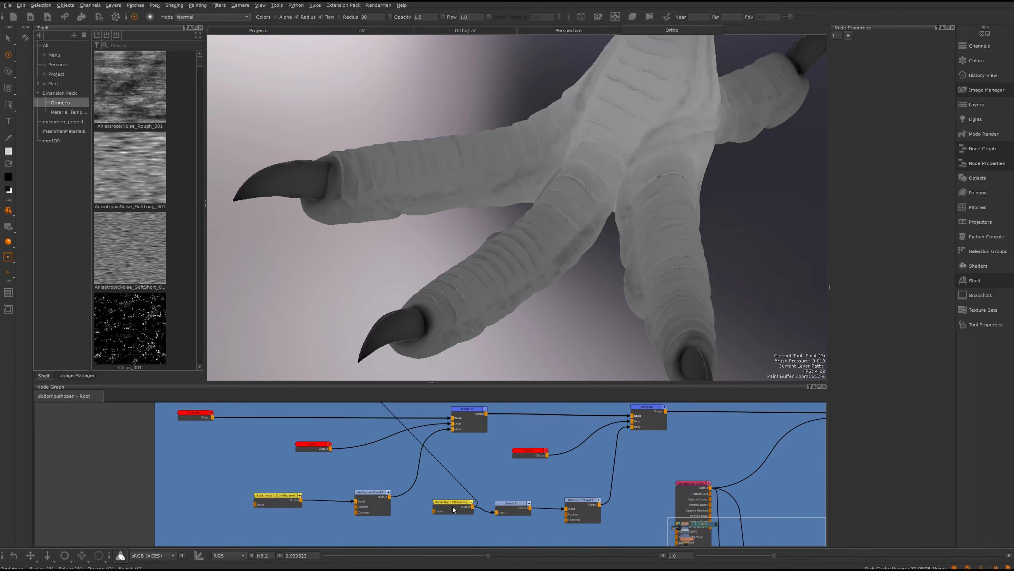
{"action": "mouse_move", "coordinate": [453, 509]}
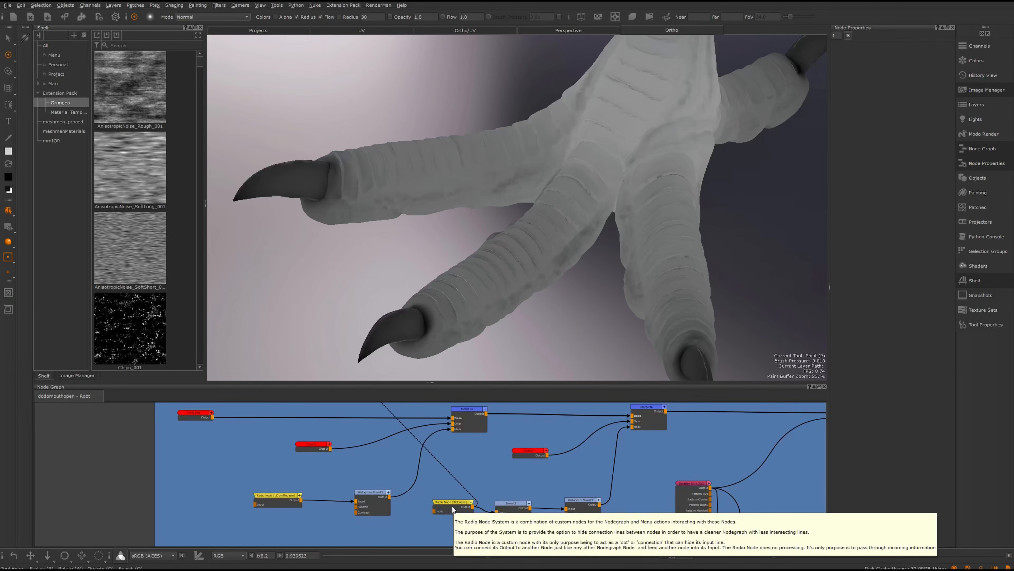
{"action": "left_click", "coordinate": [510, 509]}
{"action": "key", "text": "1"}
{"action": "left_click", "coordinate": [571, 505]}
{"action": "key", "text": "1"}
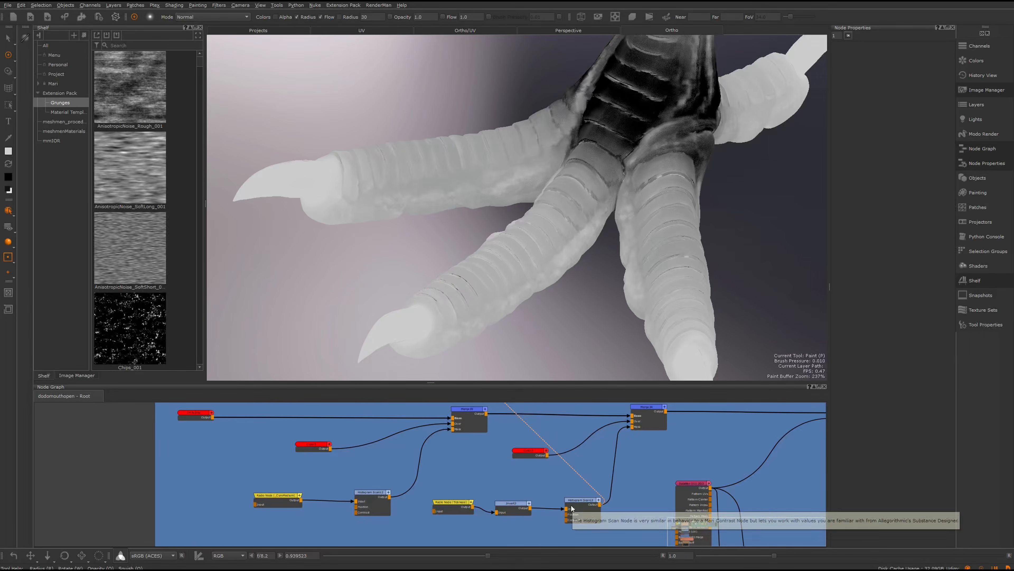
{"action": "left_click", "coordinate": [642, 418]}
{"action": "key", "text": "1"}
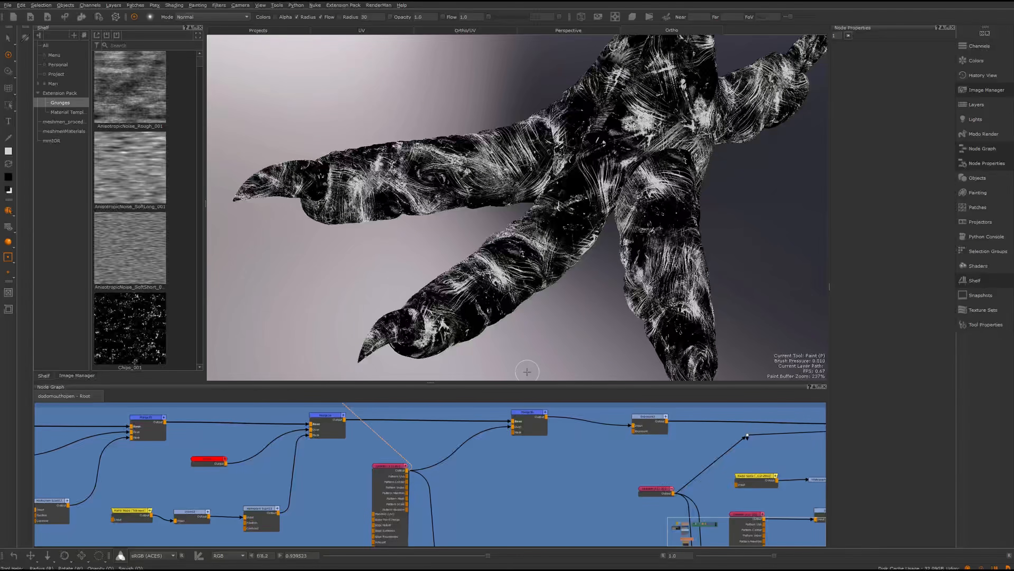
Step: View the Merge that blends the first Splatter over the foot colour and open its node properties
{"action": "left_click", "coordinate": [533, 423]}
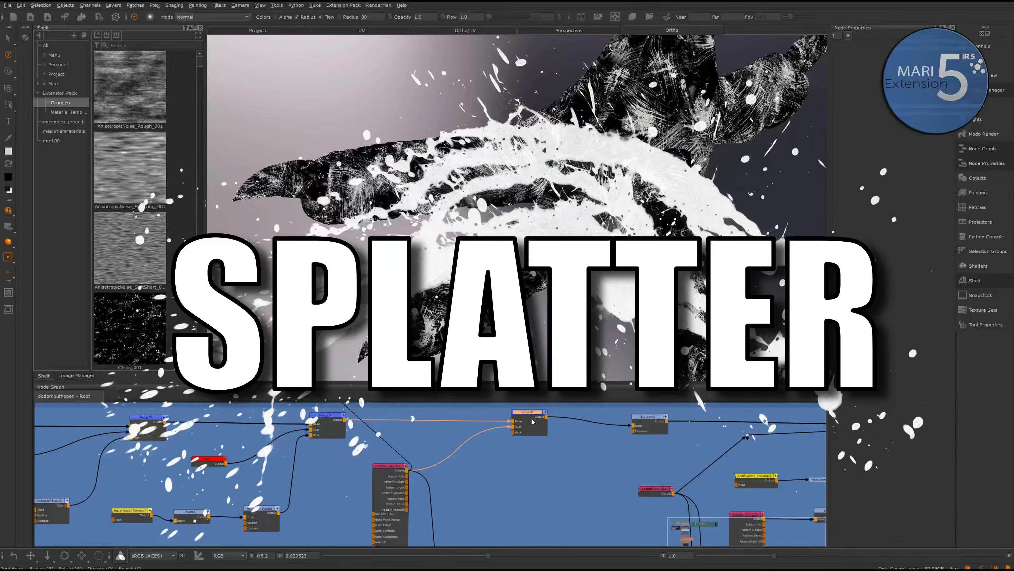
{"action": "key", "text": "1"}
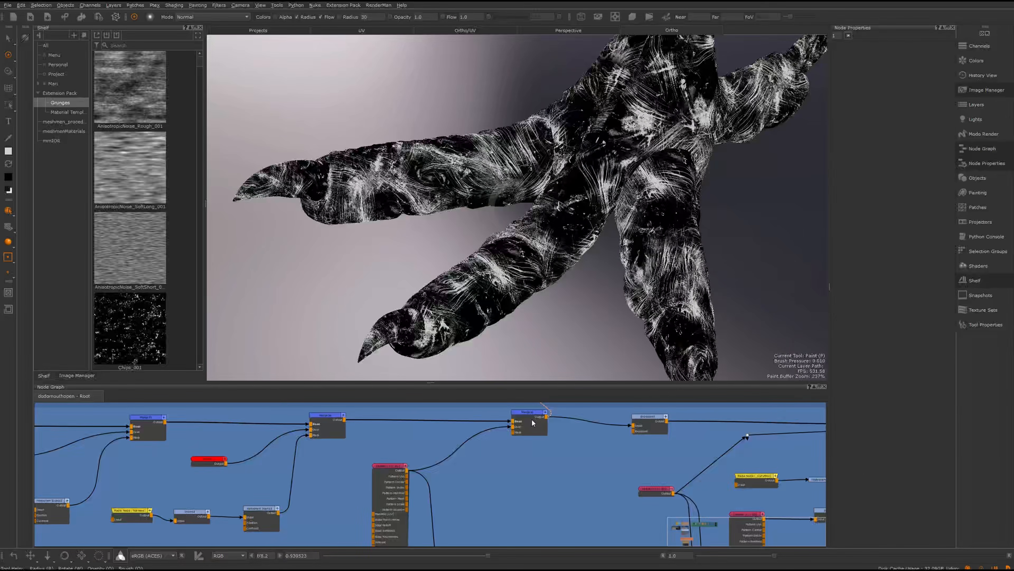
{"action": "left_click", "coordinate": [533, 423]}
{"action": "double_click", "coordinate": [534, 423]}
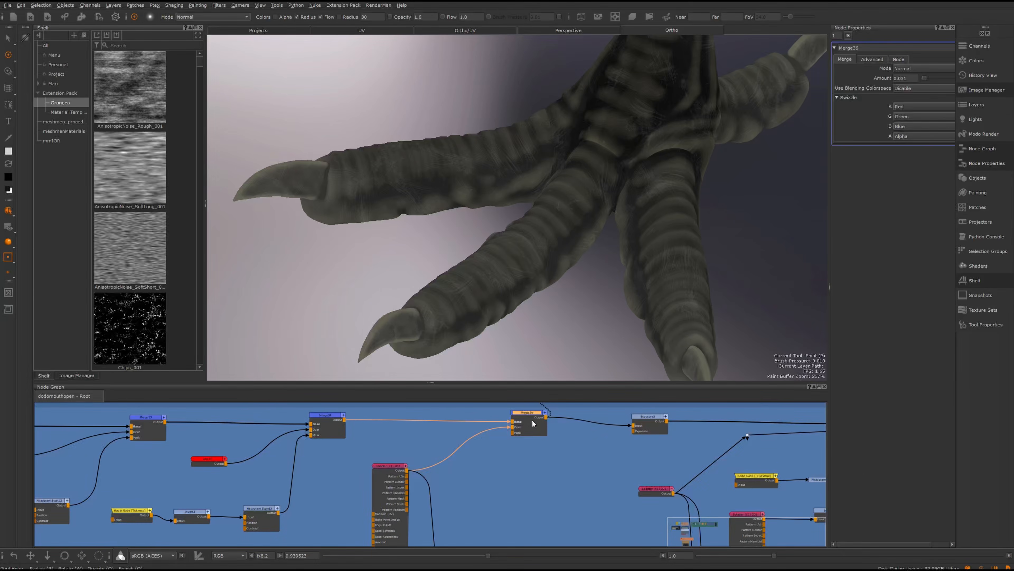
Step: View the Exposure node's output on the foot and enlarge the node graph area
{"action": "middle_click_drag", "start_coordinate": [539, 462], "coordinate": [453, 491]}
{"action": "left_click", "coordinate": [568, 448]}
{"action": "key", "text": "1"}
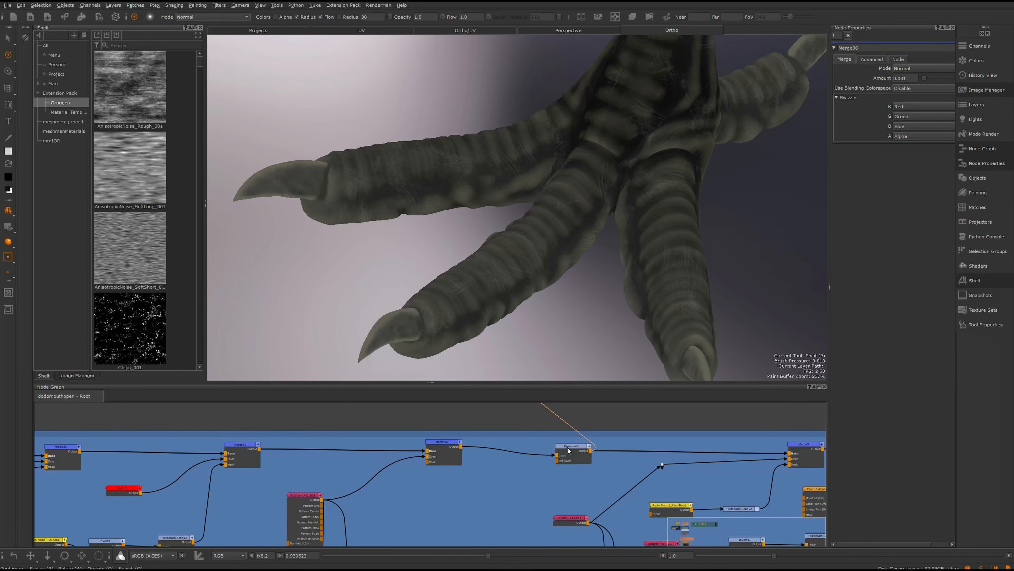
{"action": "middle_click_drag", "start_coordinate": [569, 450], "coordinate": [426, 411]}
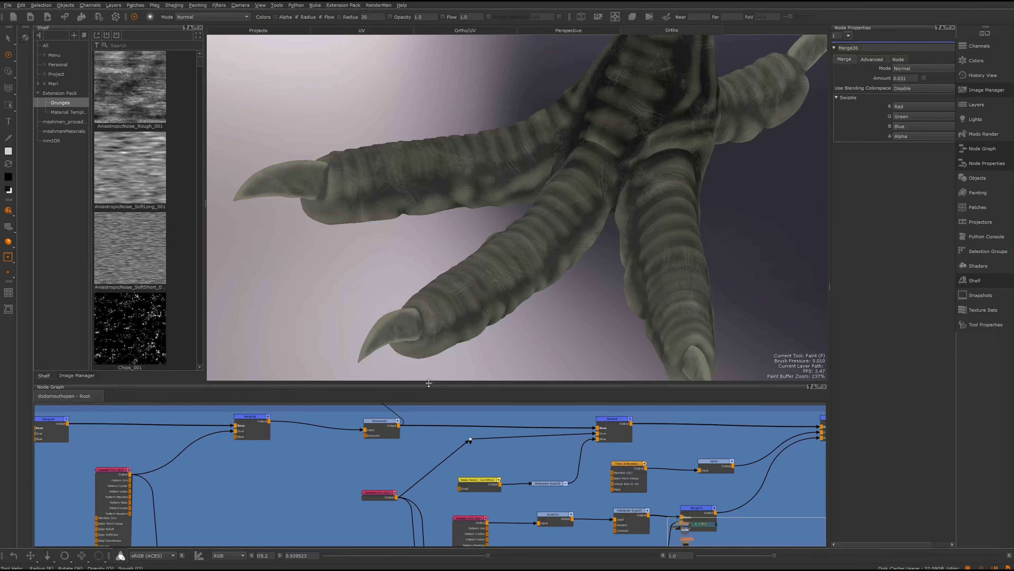
{"action": "left_click_drag", "start_coordinate": [426, 384], "coordinate": [430, 362]}
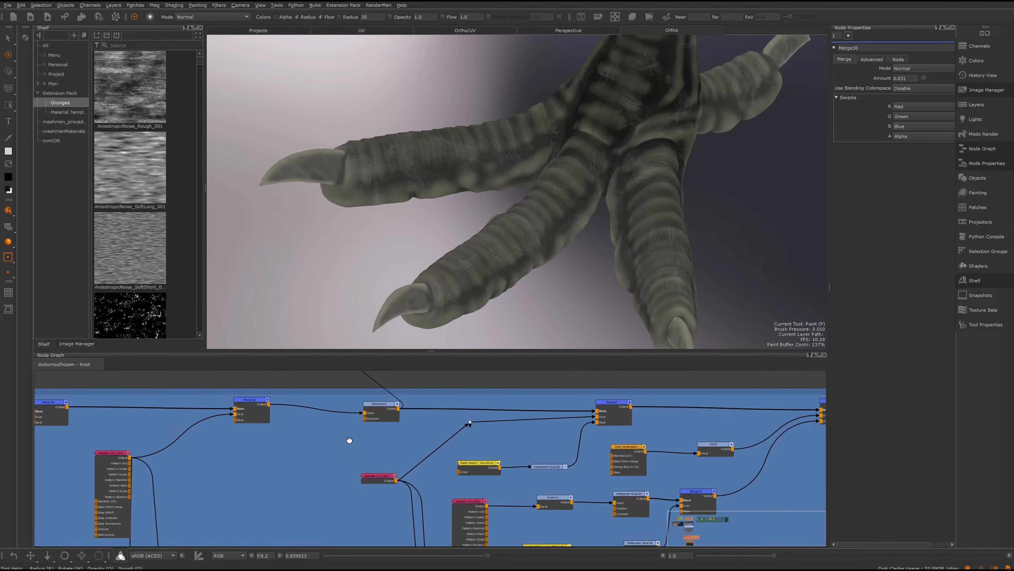
Step: View the second Splatter, its CurvFine Radio Node and Histogram Scan mask, and the Merge9 result on the foot
{"action": "left_click", "coordinate": [366, 466]}
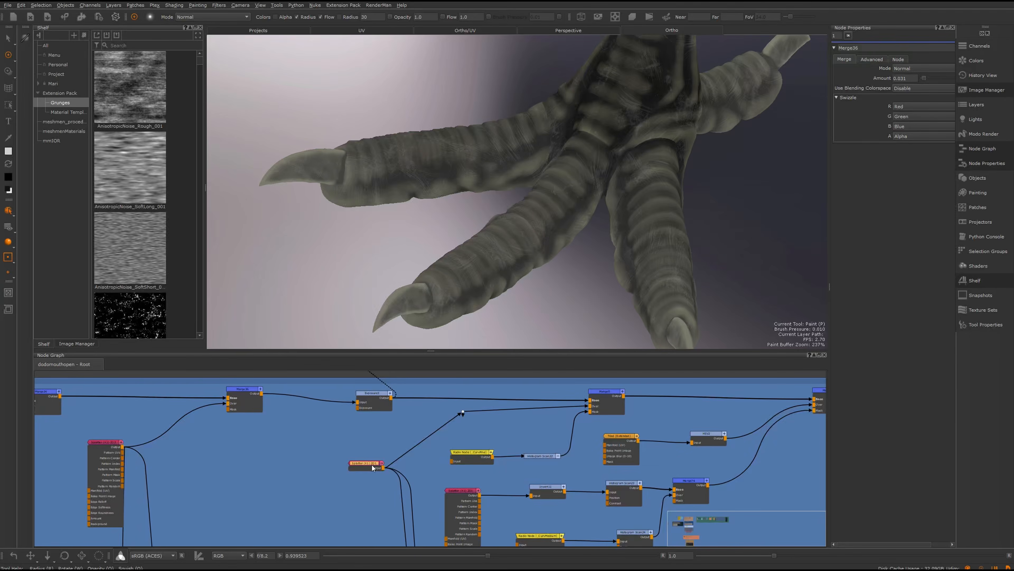
{"action": "key", "text": "v"}
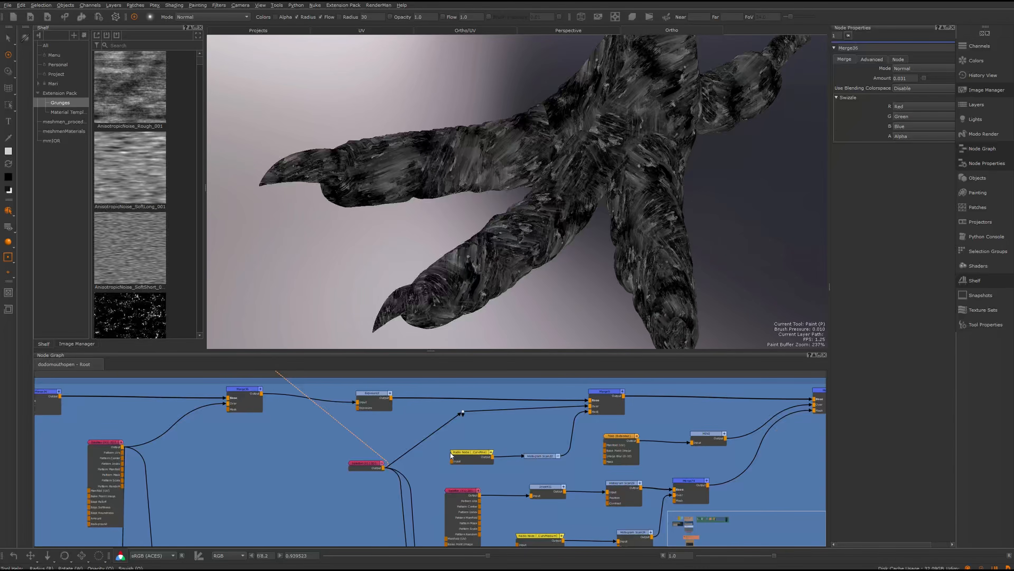
{"action": "key", "text": "v"}
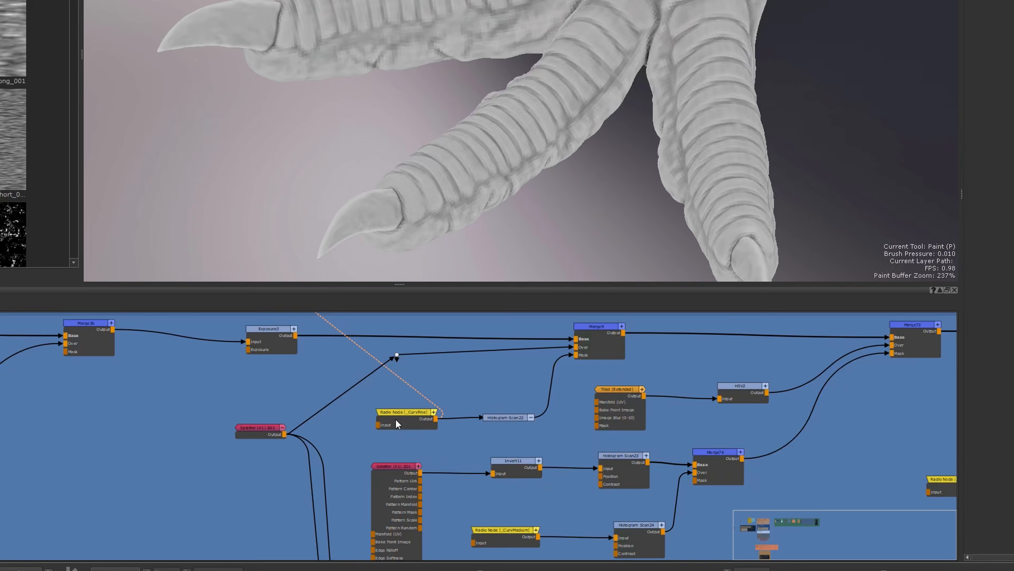
{"action": "key", "text": "v"}
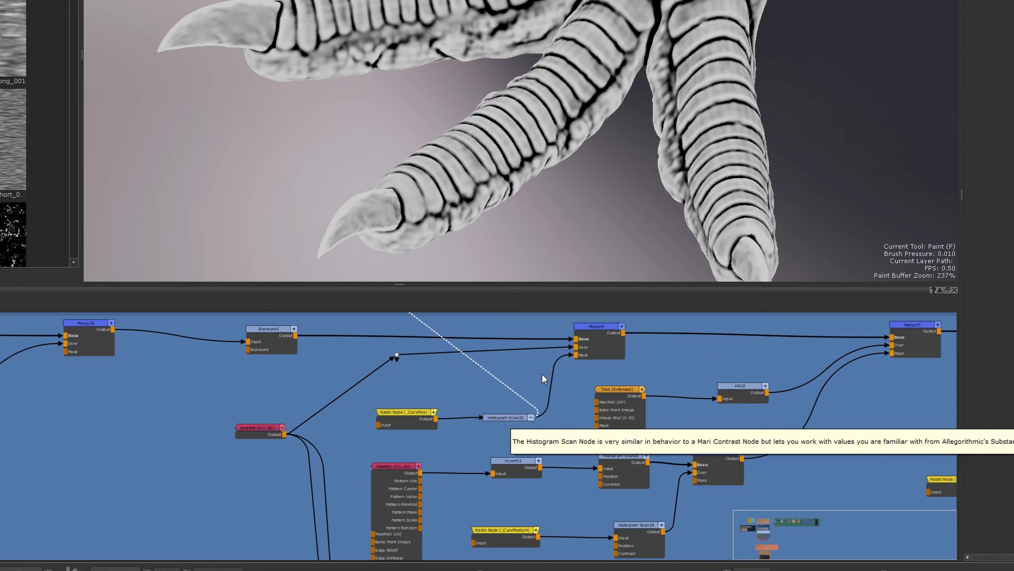
{"action": "key", "text": "v"}
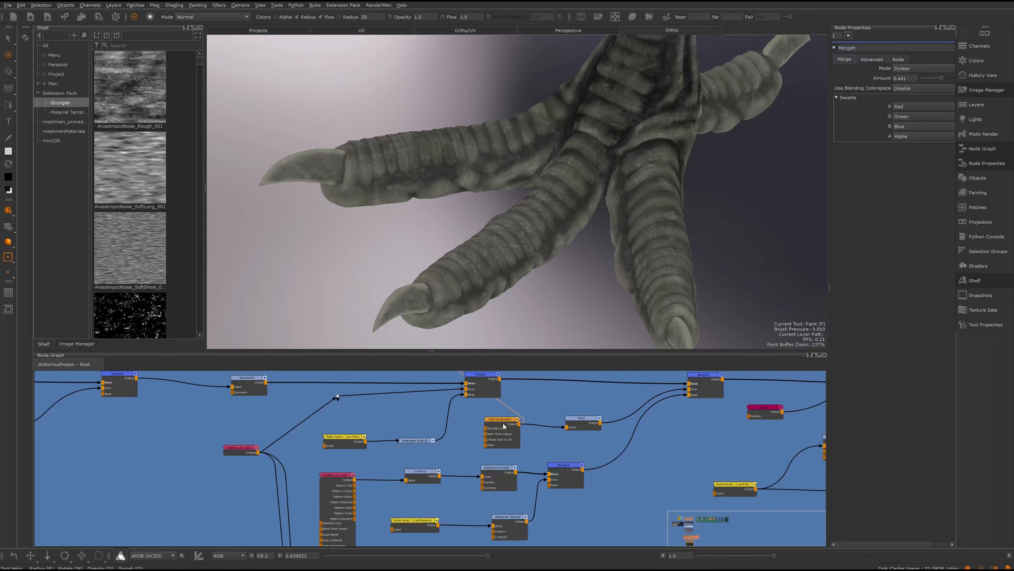
Step: View the Tiled (Extended) skin texture and its HSV-adjusted version, and compare with the Merge9 output
{"action": "key", "text": "v"}
{"action": "left_click", "coordinate": [588, 420]}
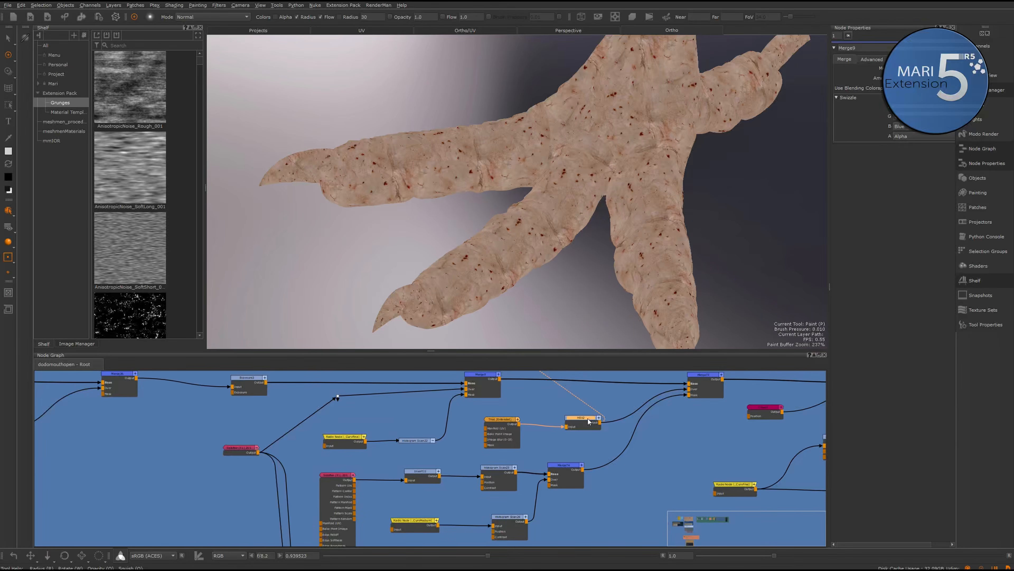
{"action": "left_click_drag", "start_coordinate": [489, 376], "coordinate": [495, 408]}
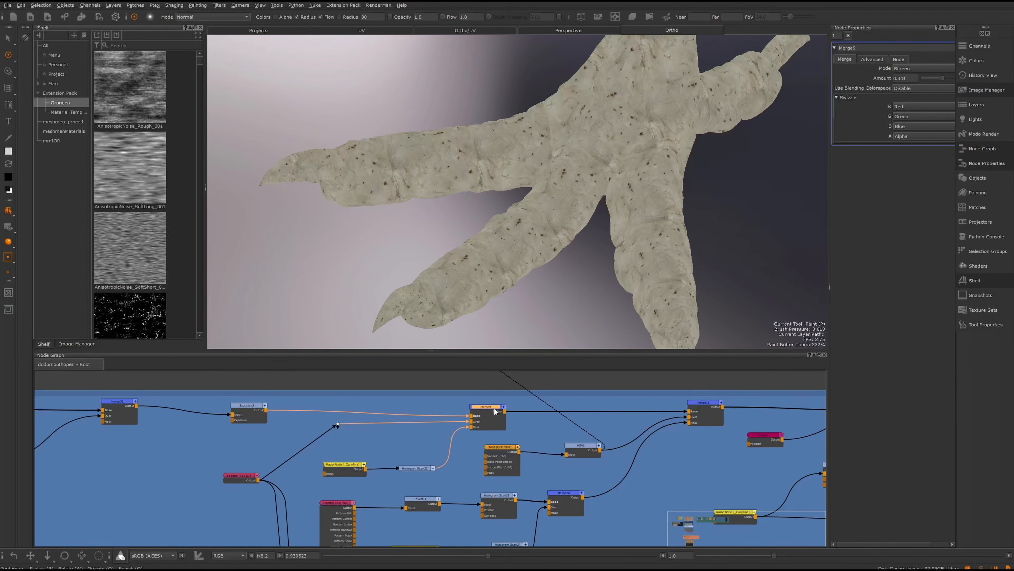
{"action": "key", "text": "v"}
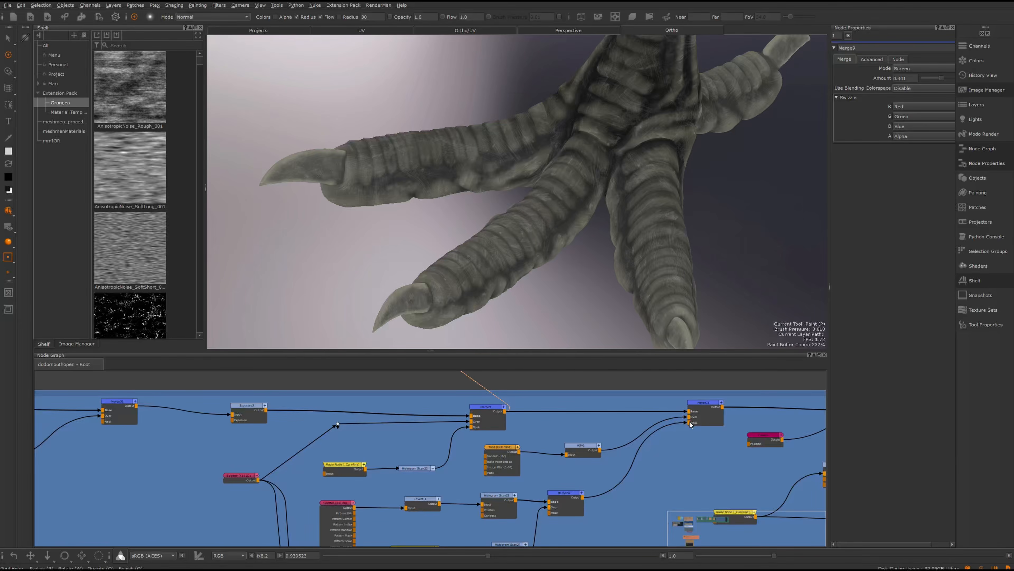
Step: View the third Splatter's pattern and undo the accidental change to the Histogram Scan's input connection
{"action": "key", "text": "v"}
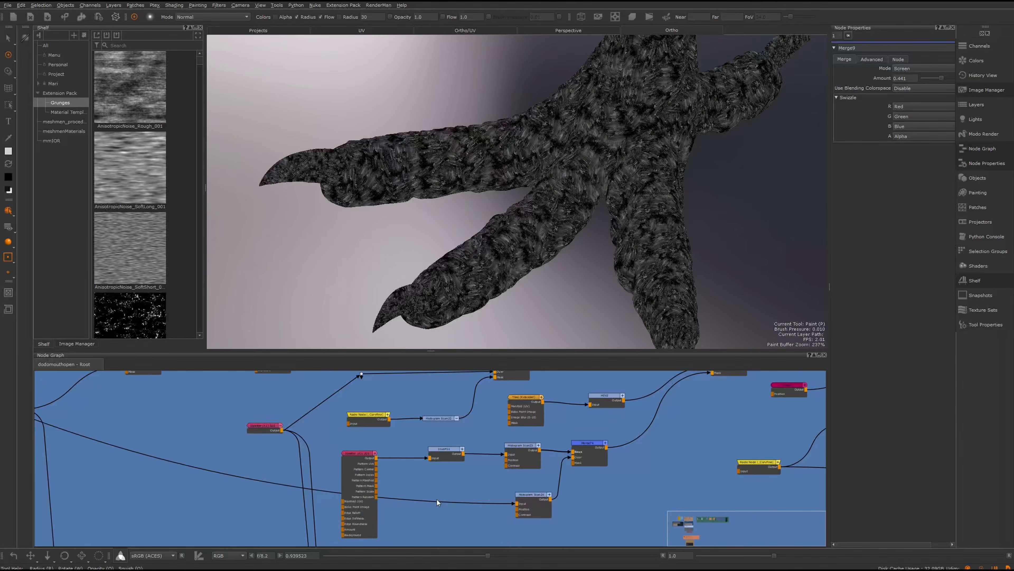
{"action": "key", "text": "ctrl+z"}
{"action": "key", "text": "ctrl+z"}
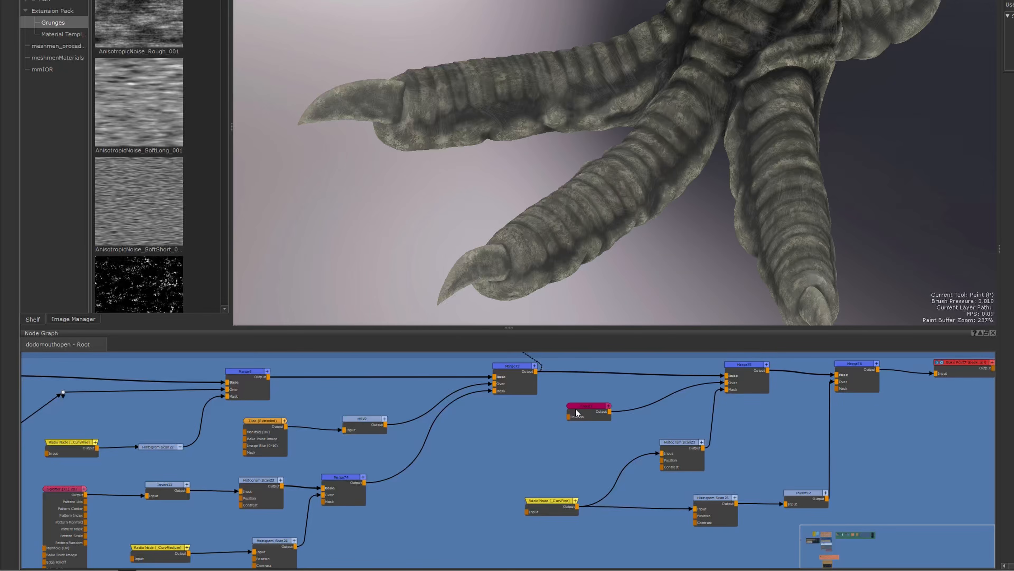
Step: View the purple procedural node, its curvature-based Histogram Scan mask, and the Merge that blends it over the foot colour
{"action": "left_click_drag", "start_coordinate": [584, 409], "coordinate": [592, 411]}
{"action": "key", "text": "v"}
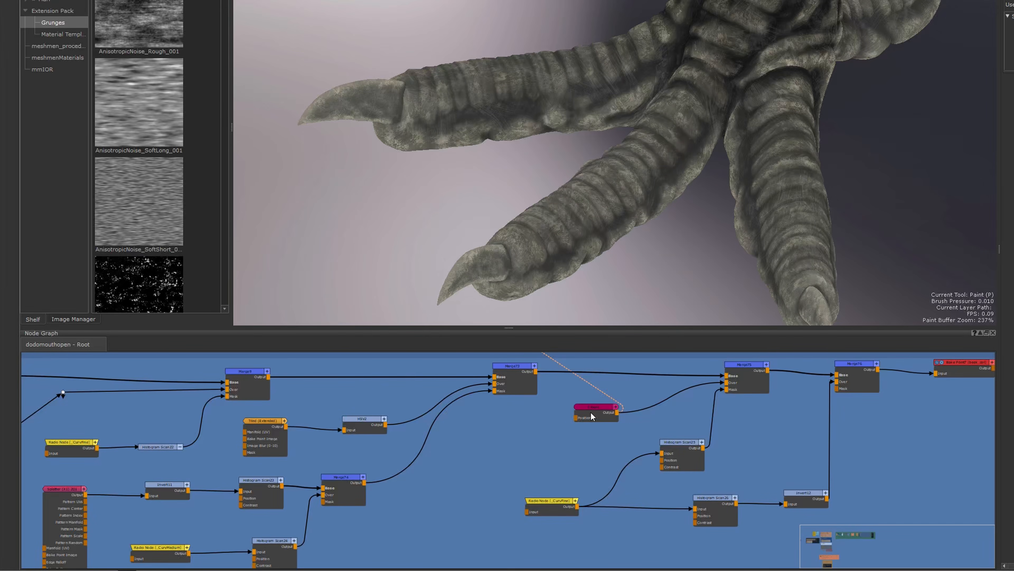
{"action": "key", "text": "v"}
{"action": "key", "text": "v"}
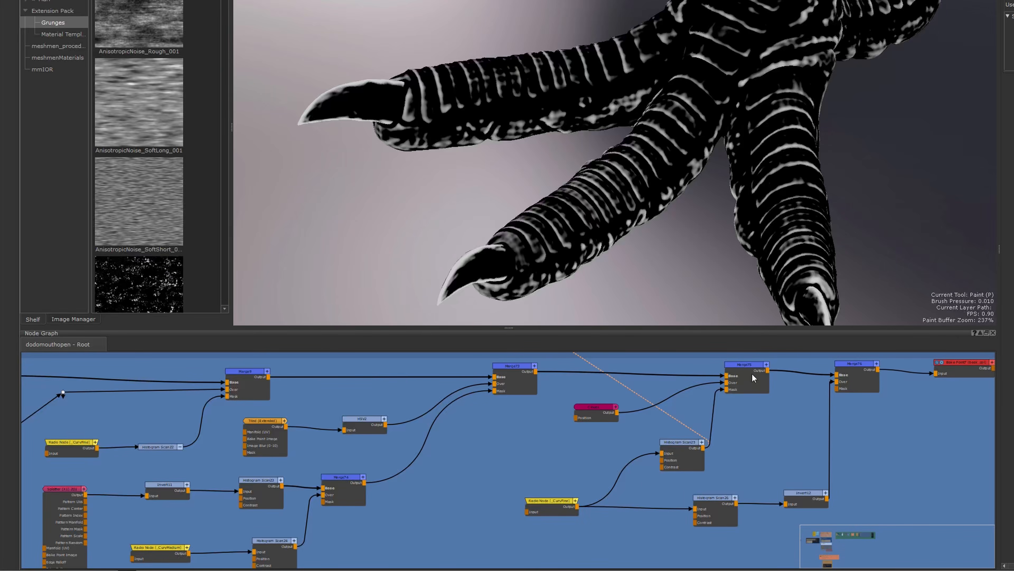
{"action": "key", "text": "v"}
{"action": "left_click", "coordinate": [748, 373]}
{"action": "middle_click_drag", "start_coordinate": [755, 420], "coordinate": [669, 425]}
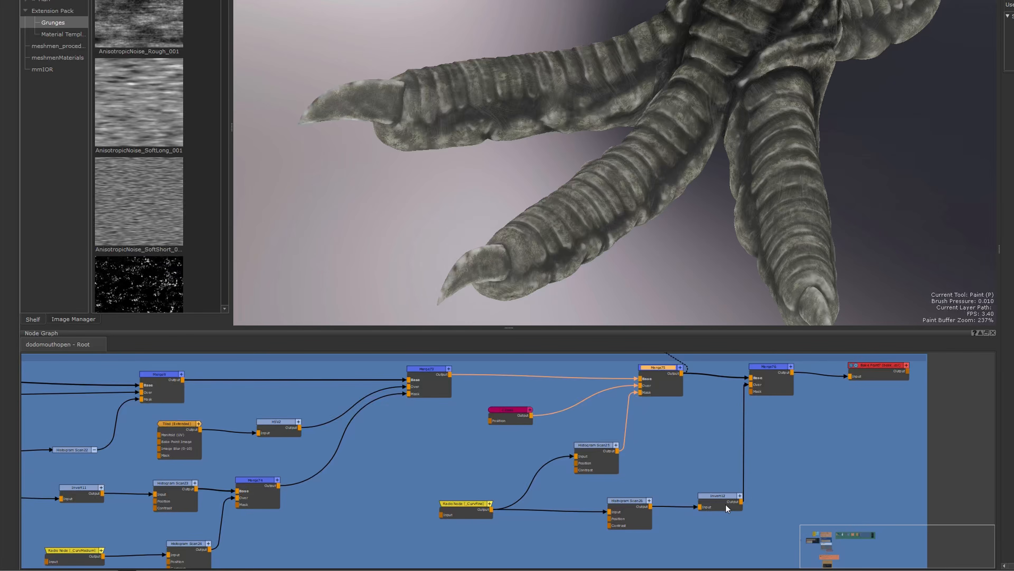
Step: View the final Merge, toggle it off and back on, and open the properties of the SHIN_col Bake Point
{"action": "left_click", "coordinate": [774, 376]}
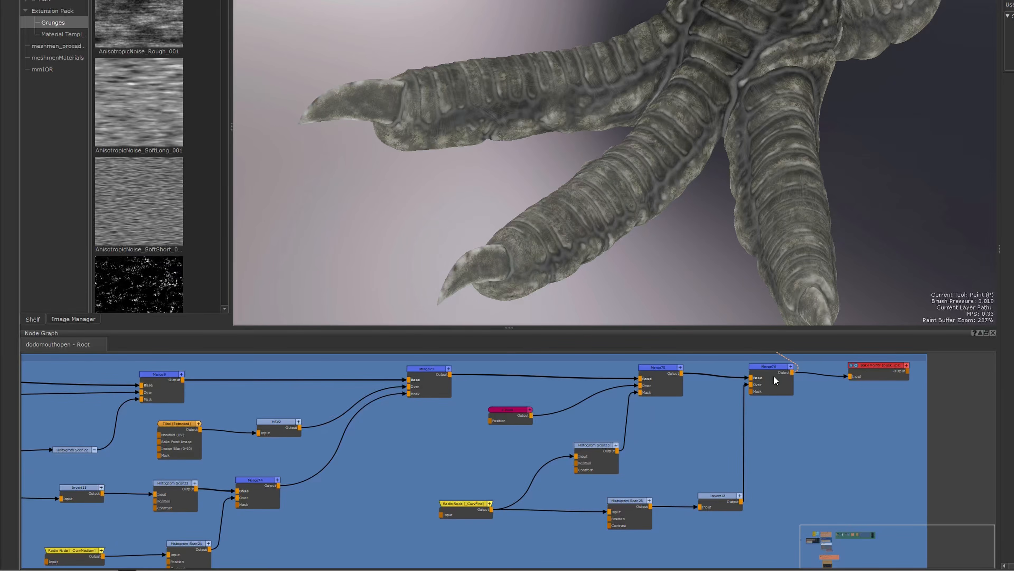
{"action": "left_click", "coordinate": [774, 374]}
{"action": "key", "text": "d"}
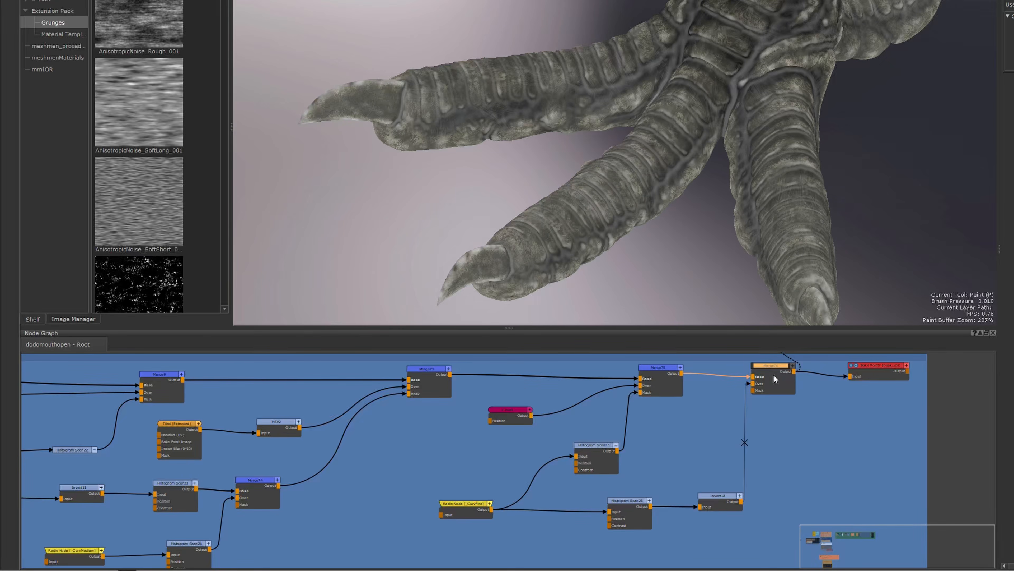
{"action": "key", "text": "d"}
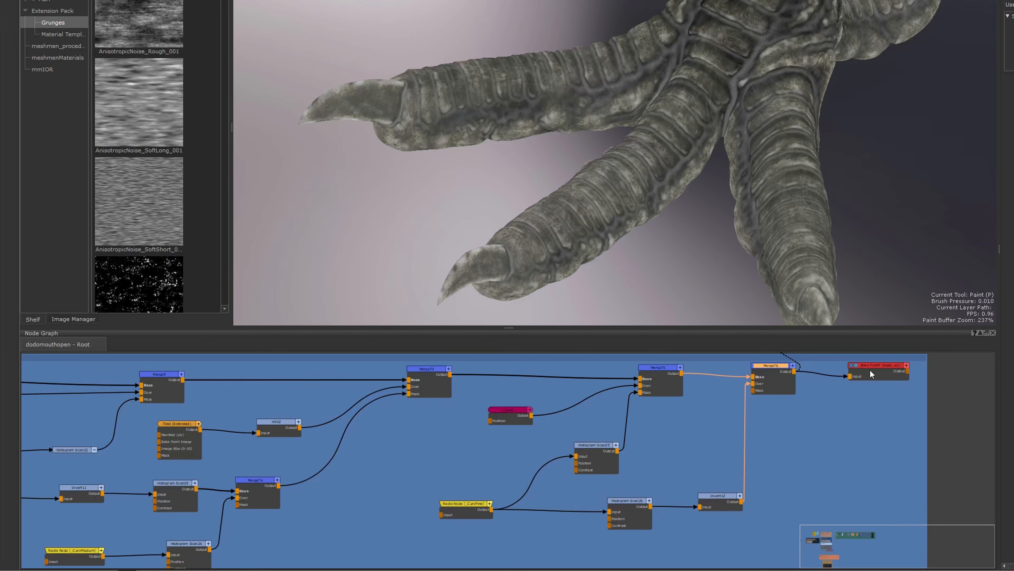
{"action": "left_click", "coordinate": [870, 369]}
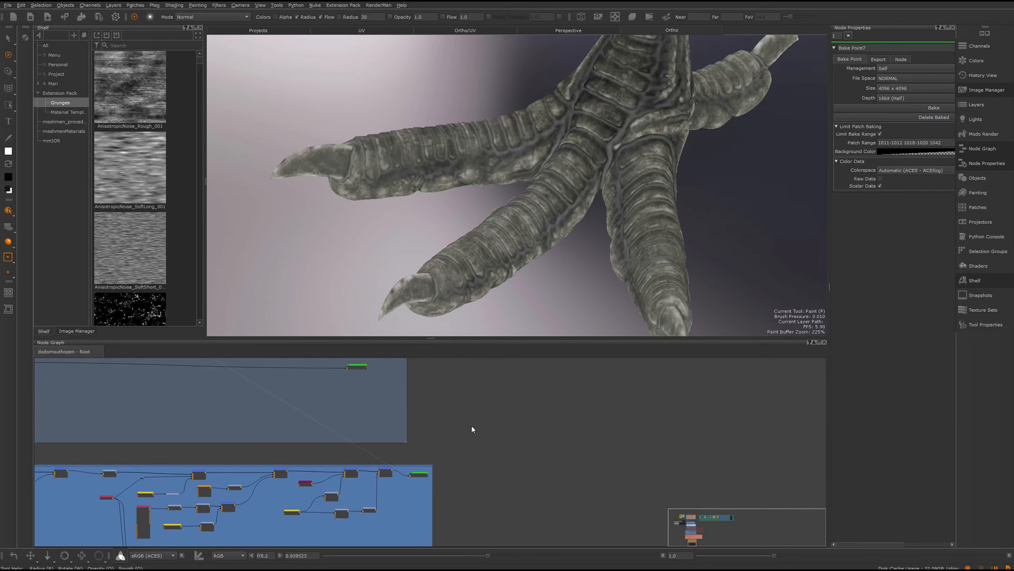
Step: Browse the meshmenMaterials shelf to PeeledpaintGreen_01 and add it to the node graph beside the SHIN_col Bake Point
{"action": "middle_click_drag", "start_coordinate": [473, 428], "coordinate": [472, 441]}
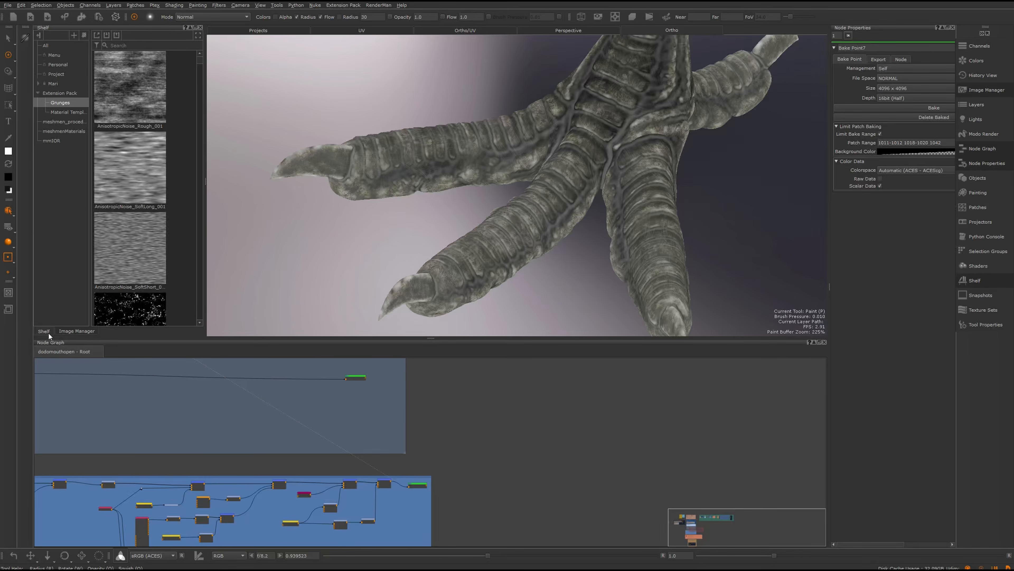
{"action": "left_click", "coordinate": [76, 330]}
{"action": "left_click", "coordinate": [46, 330]}
{"action": "left_click", "coordinate": [63, 131]}
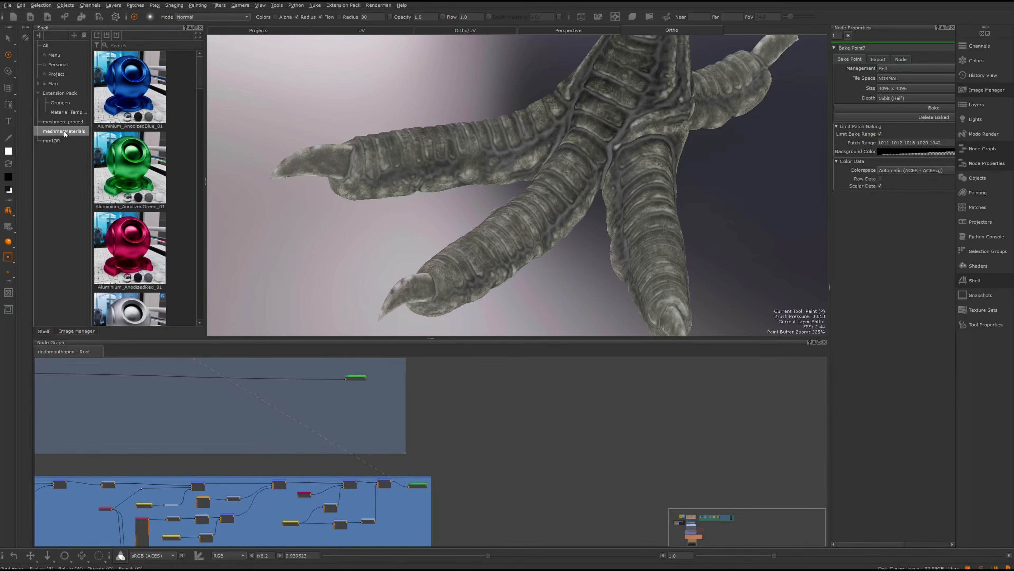
{"action": "left_click_drag", "start_coordinate": [200, 74], "coordinate": [204, 183]}
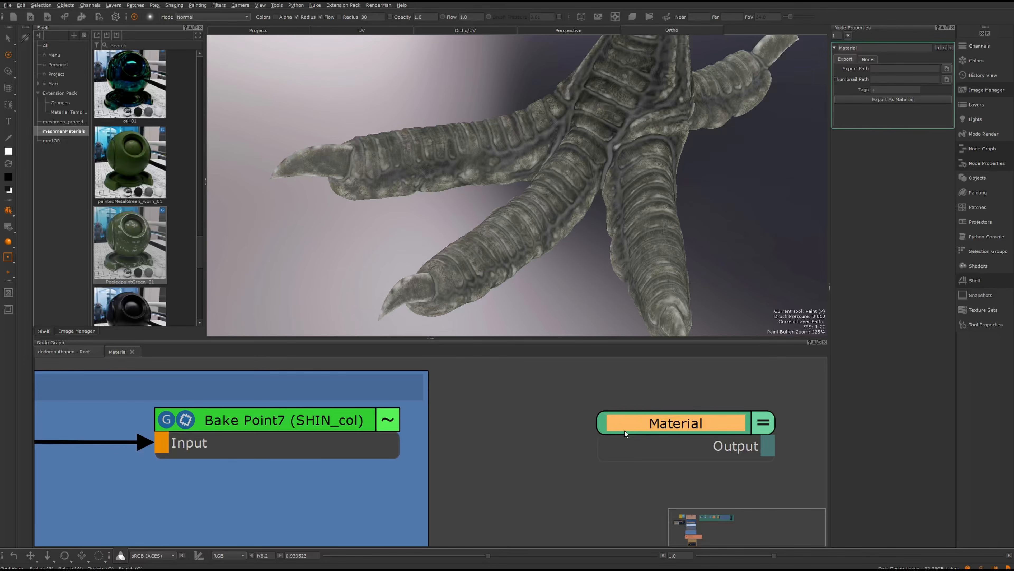
Step: Examine the chain of material backdrops in MaterialBlend, from BODY_mat through DIRT_mat to Global_overides, and enlarge the node graph area
{"action": "middle_click_drag", "start_coordinate": [664, 437], "coordinate": [626, 447]}
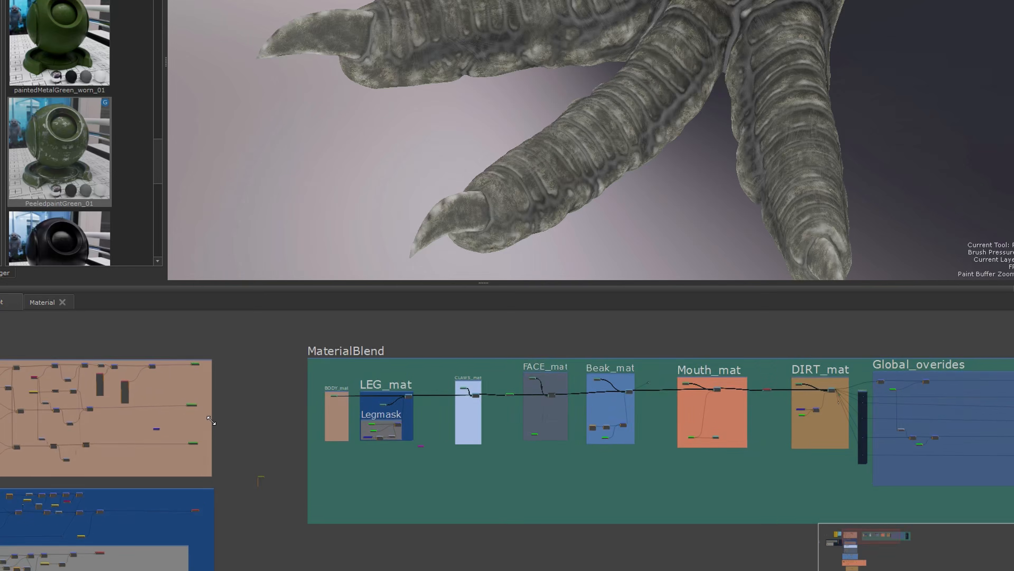
{"action": "scroll", "coordinate": [272, 433], "scroll_direction": "down", "scroll_amount": 1}
{"action": "scroll", "coordinate": [229, 408], "scroll_direction": "down", "scroll_amount": 1}
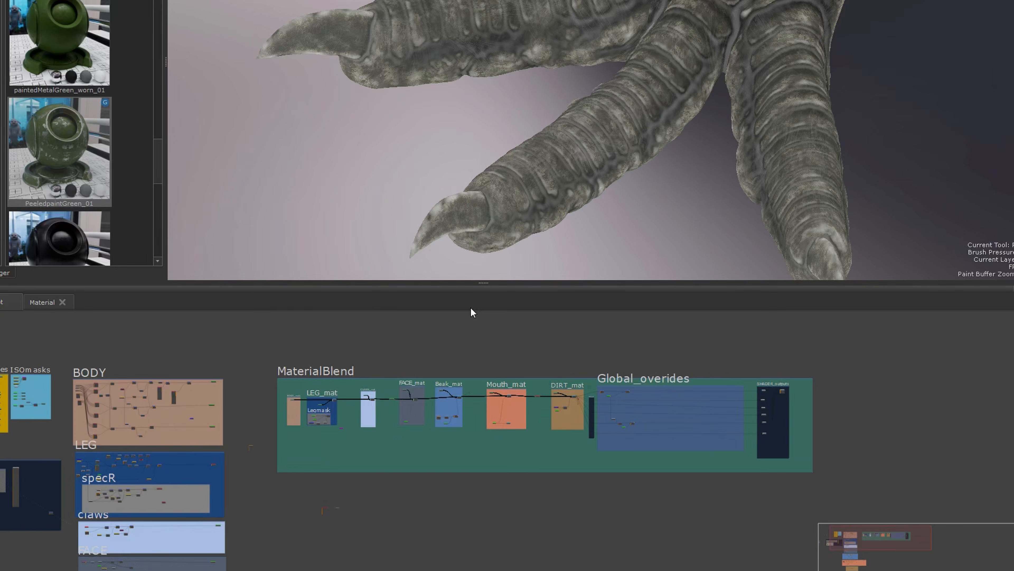
{"action": "left_click_drag", "start_coordinate": [483, 282], "coordinate": [483, 211]}
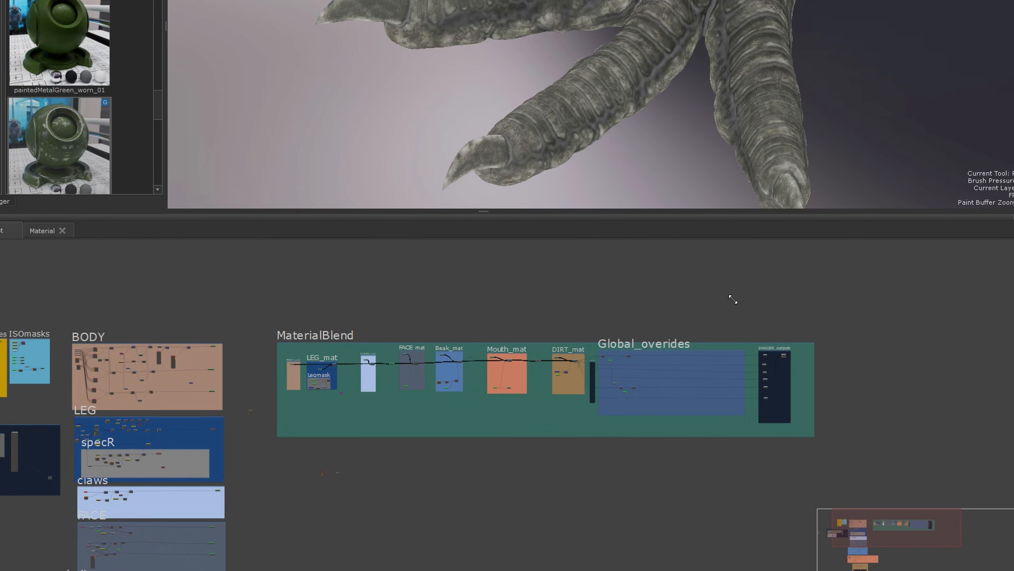
{"action": "scroll", "coordinate": [400, 384], "scroll_direction": "up", "scroll_amount": 3}
{"action": "scroll", "coordinate": [455, 418], "scroll_direction": "down", "scroll_amount": 1}
{"action": "scroll", "coordinate": [284, 431], "scroll_direction": "down", "scroll_amount": 3}
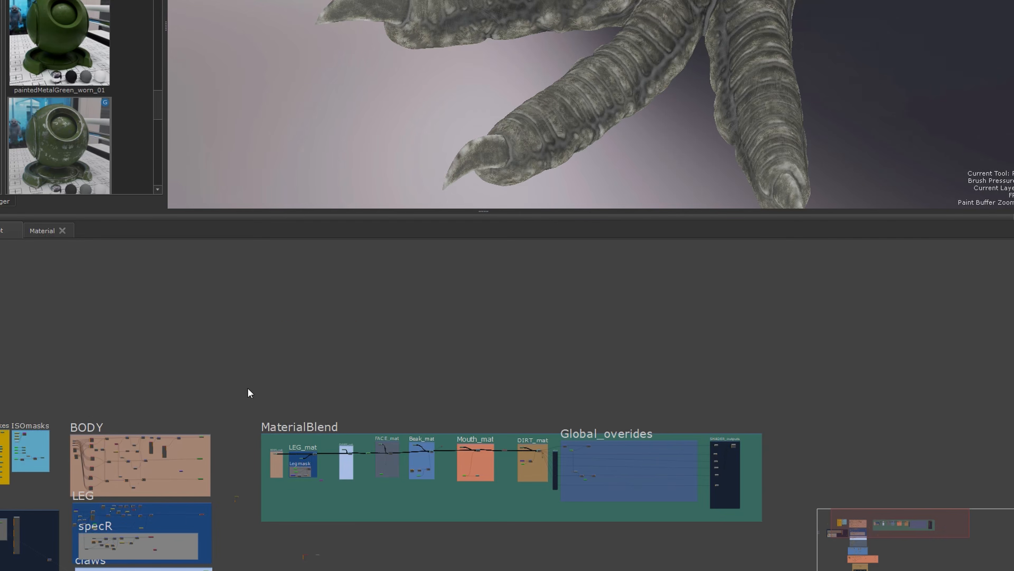
{"action": "right_click_drag", "start_coordinate": [391, 331], "coordinate": [380, 492], "text": "alt"}
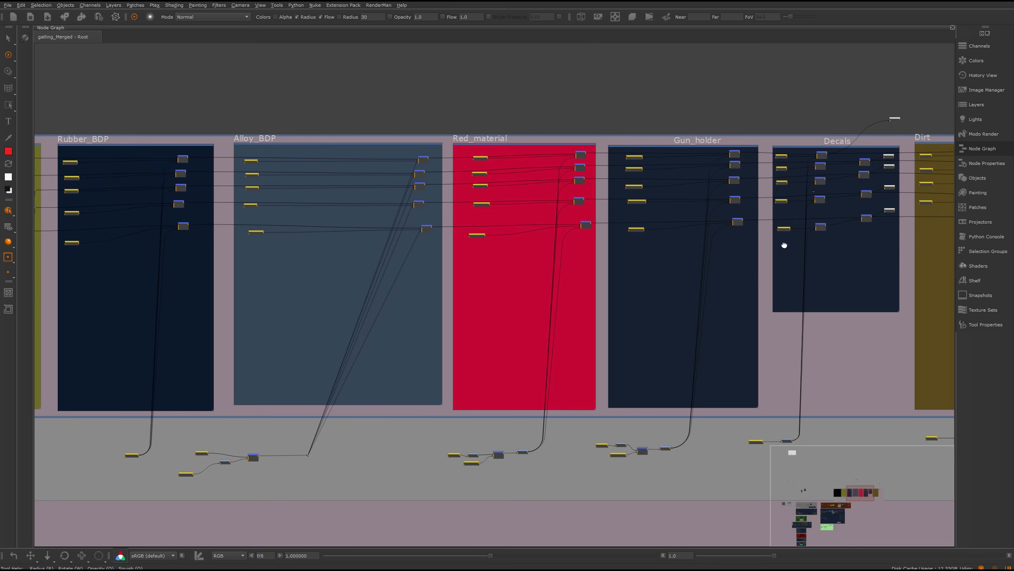
Step: View the vehicle project's row of material backdrops from BaseMetal to Dirt, together with the masks backdrop beneath them
{"action": "scroll", "coordinate": [711, 243], "scroll_direction": "down", "scroll_amount": 5}
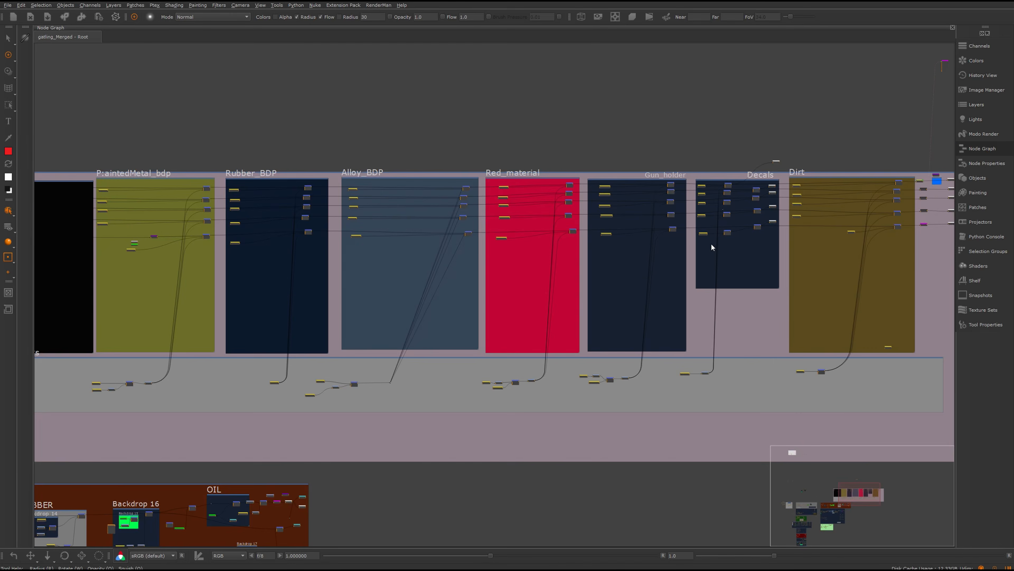
{"action": "middle_click_drag", "start_coordinate": [609, 257], "coordinate": [610, 258]}
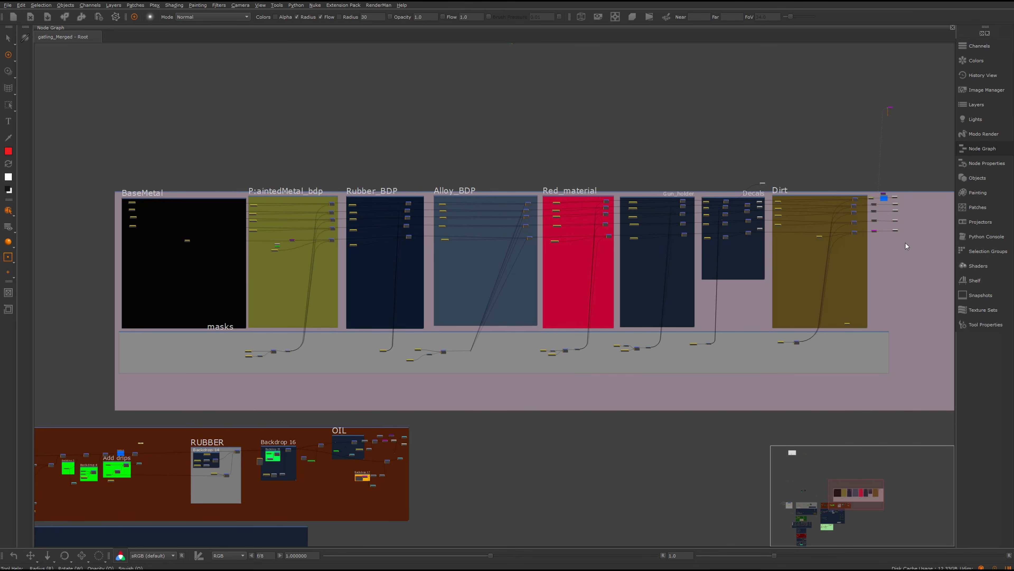
{"action": "middle_click_drag", "start_coordinate": [897, 248], "coordinate": [838, 245]}
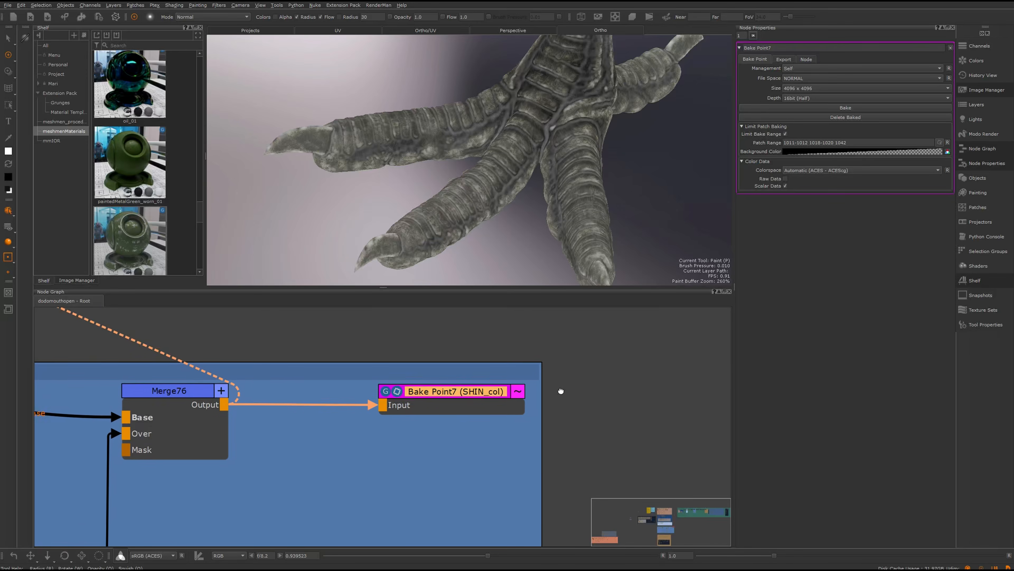
Step: Show the export settings of the SHIN_col Bake Point
{"action": "middle_click_drag", "start_coordinate": [560, 391], "coordinate": [561, 388]}
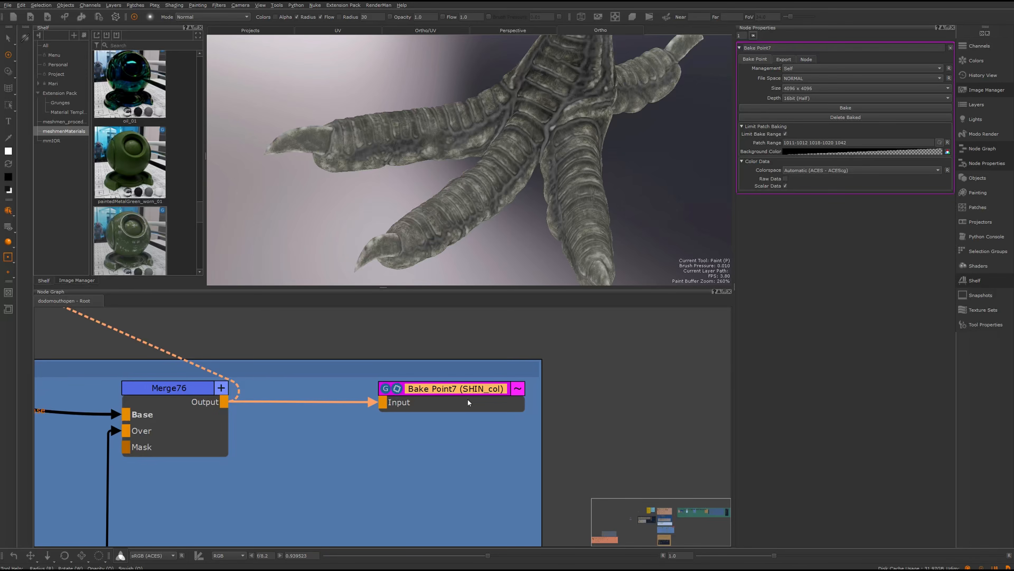
{"action": "left_click_drag", "start_coordinate": [477, 401], "coordinate": [475, 400]}
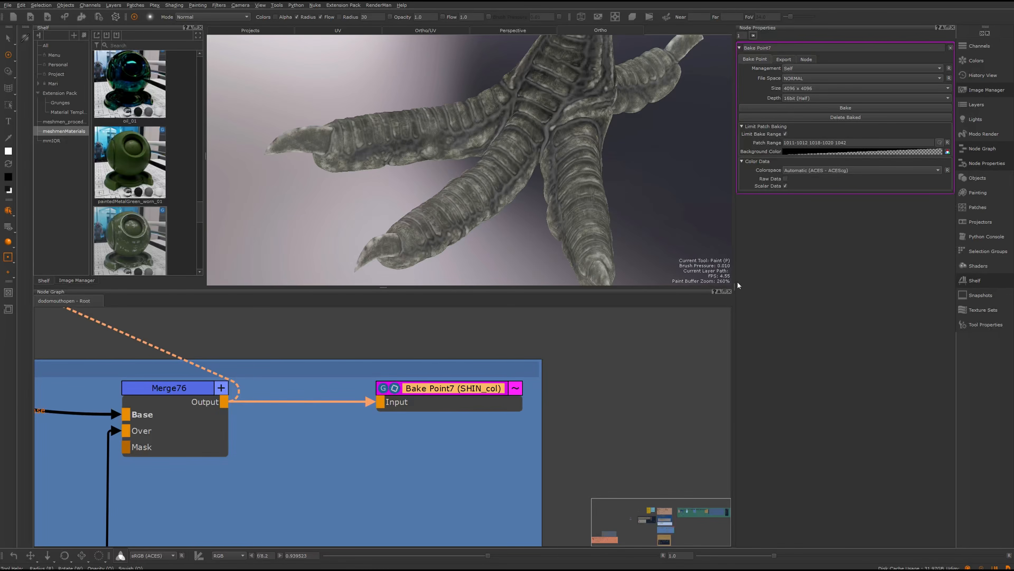
{"action": "left_click", "coordinate": [783, 59]}
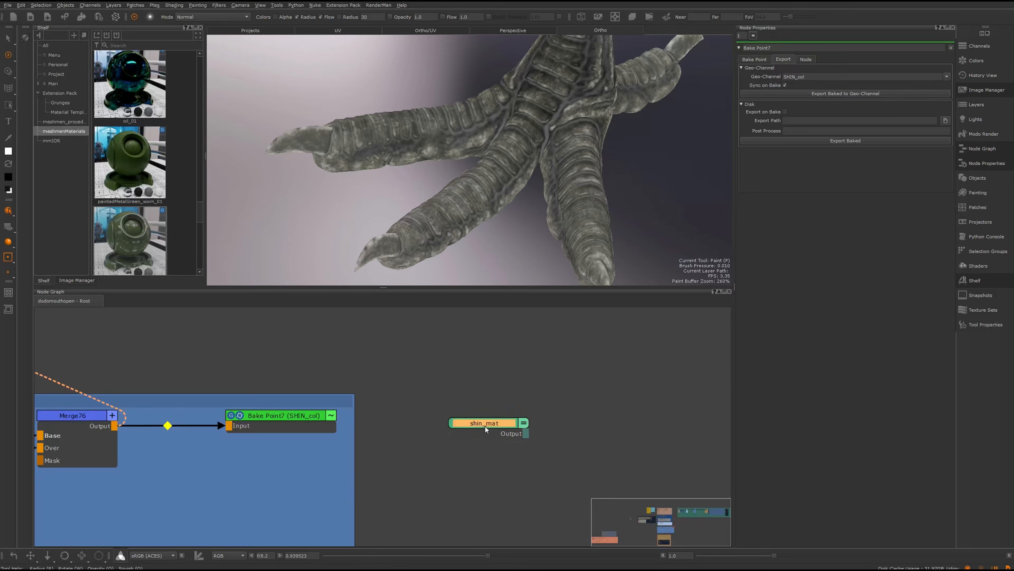
Step: Open the shin_mat material's network, add a Geo-Channel node beside Color [dCol], and set its channel to SHIN_col
{"action": "double_click", "coordinate": [485, 427]}
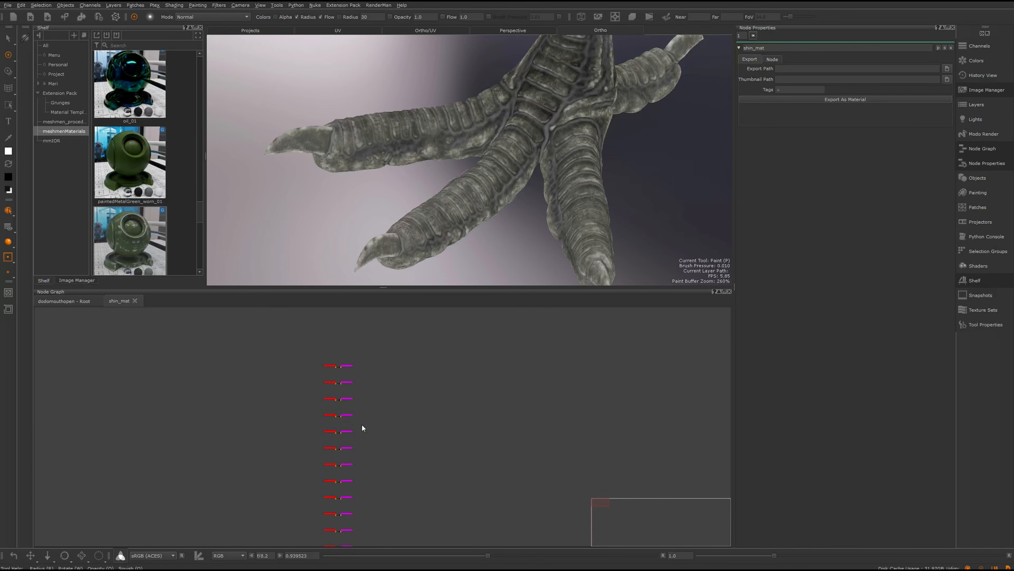
{"action": "scroll", "coordinate": [362, 425], "scroll_direction": "up", "scroll_amount": 5}
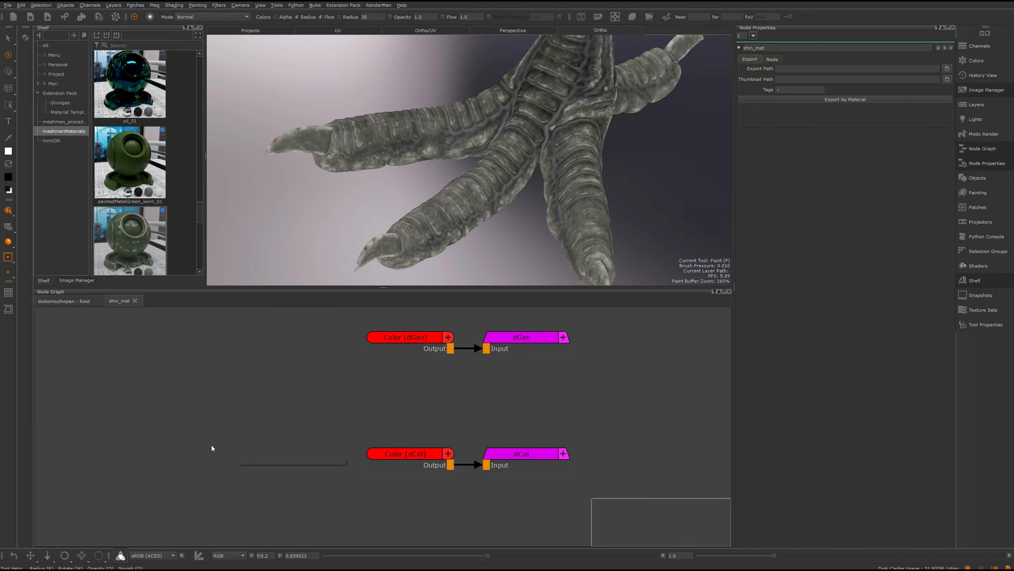
{"action": "key", "text": "Return"}
{"action": "double_click", "coordinate": [240, 452]}
{"action": "left_click", "coordinate": [798, 68]}
{"action": "type", "text": "sh"}
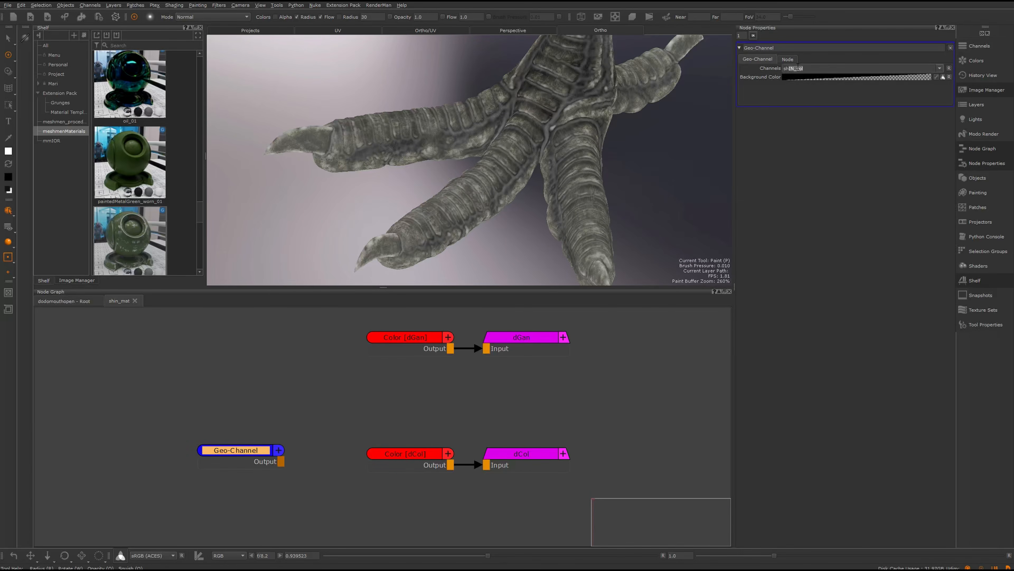
{"action": "key", "text": "Return"}
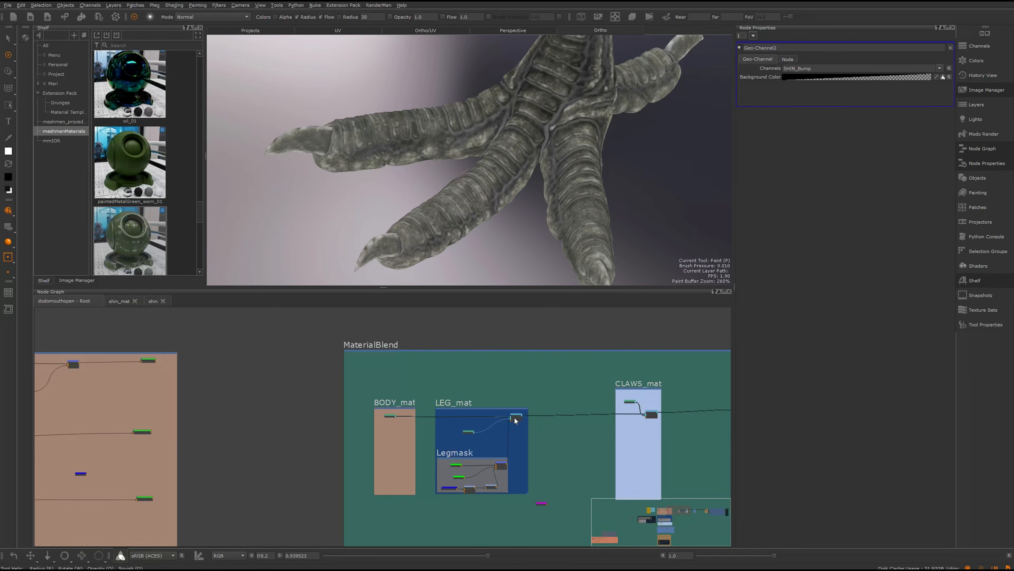
Step: Review the LEG_mat blend node and the textured foot, and toggle off the merge node in the DIRT_mat backdrop
{"action": "left_click_drag", "start_coordinate": [516, 419], "coordinate": [519, 419]}
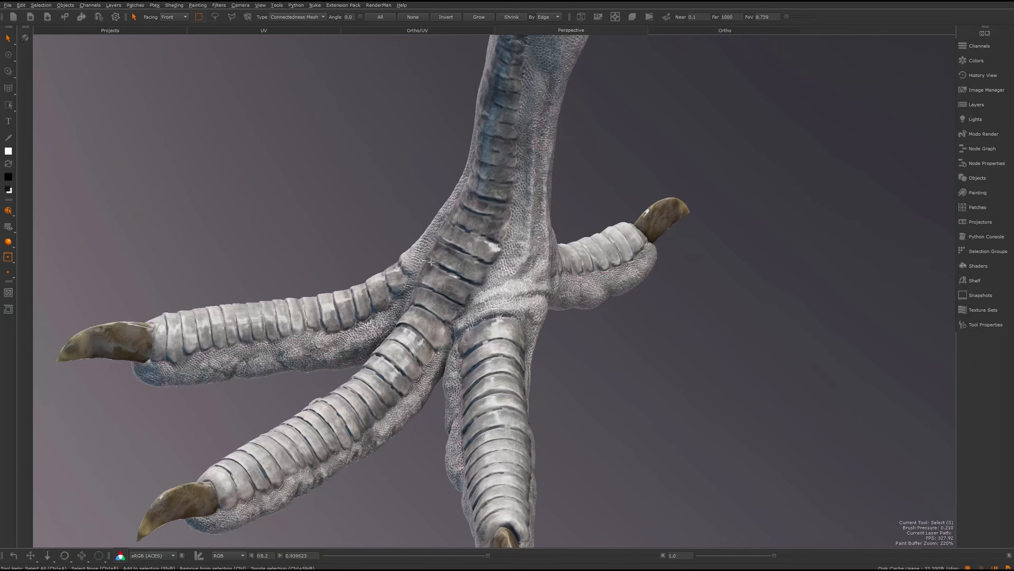
{"action": "left_click_drag", "start_coordinate": [431, 261], "coordinate": [438, 277], "text": "alt"}
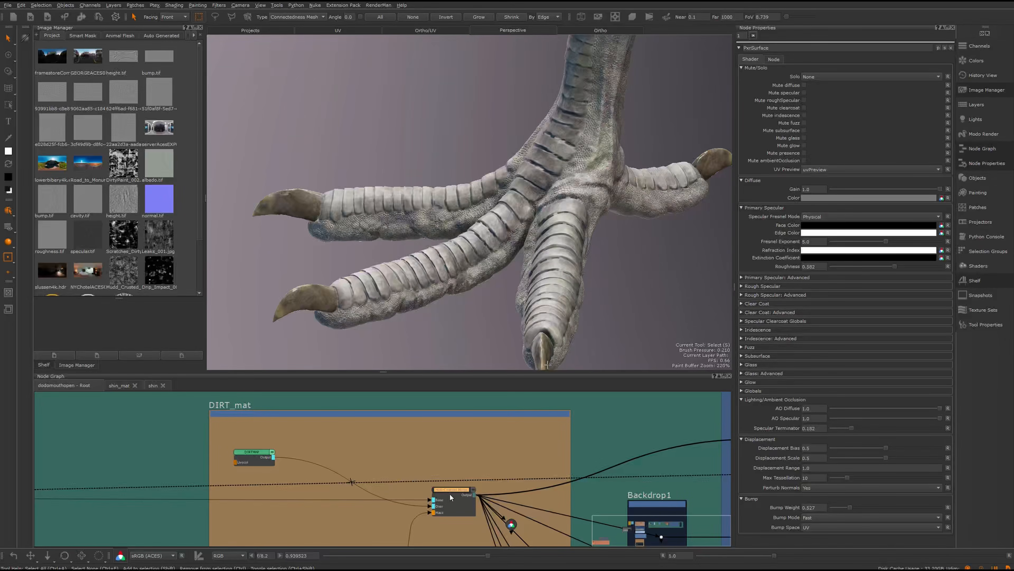
{"action": "left_click", "coordinate": [450, 494]}
{"action": "key", "text": "d"}
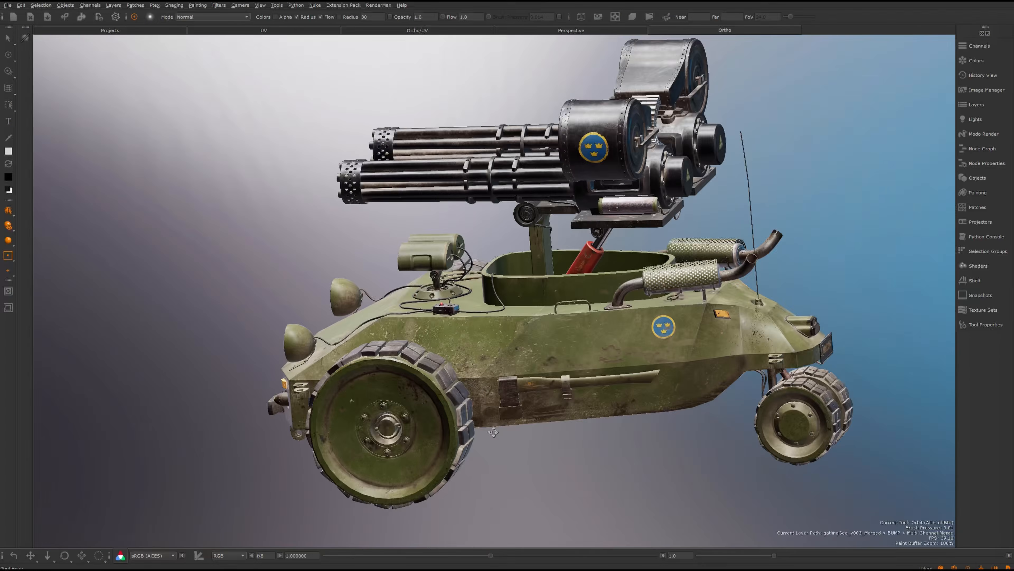
Step: Inspect the textured vehicle from several angles and compare its beauty renders in the RenderMan image viewer's catalog
{"action": "mouse_move", "coordinate": [493, 431]}
{"action": "left_mouse_down", "text": "alt"}
{"action": "mouse_move", "coordinate": [307, 426]}
{"action": "mouse_move", "coordinate": [588, 427]}
{"action": "left_mouse_up", "text": "alt"}
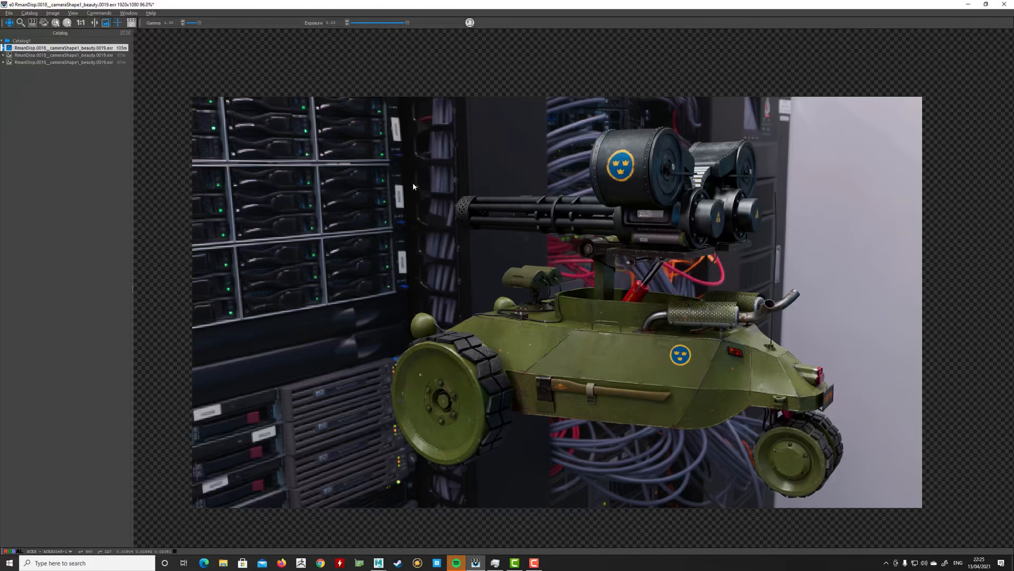
{"action": "key", "text": "Down"}
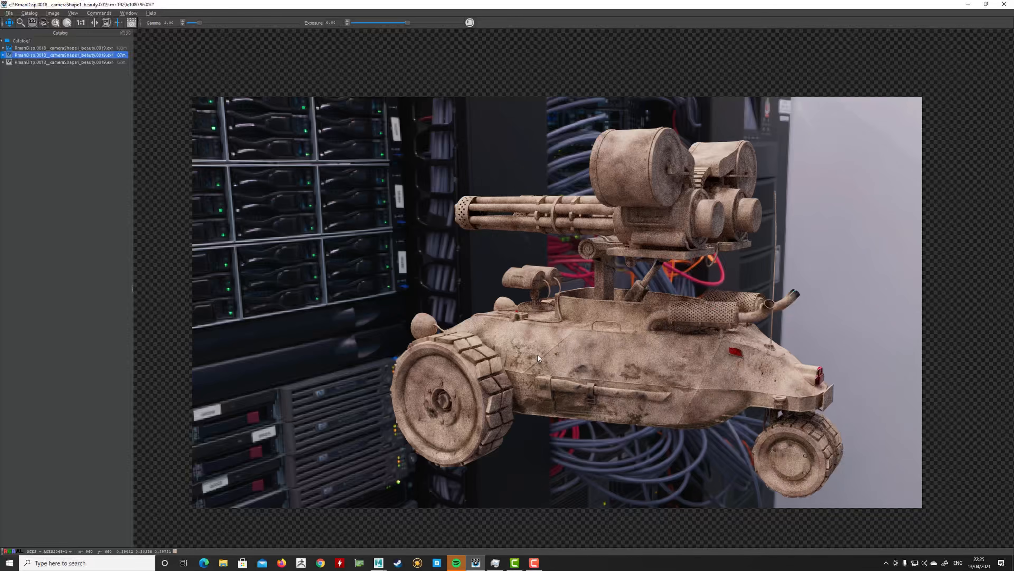
{"action": "key", "text": "Down"}
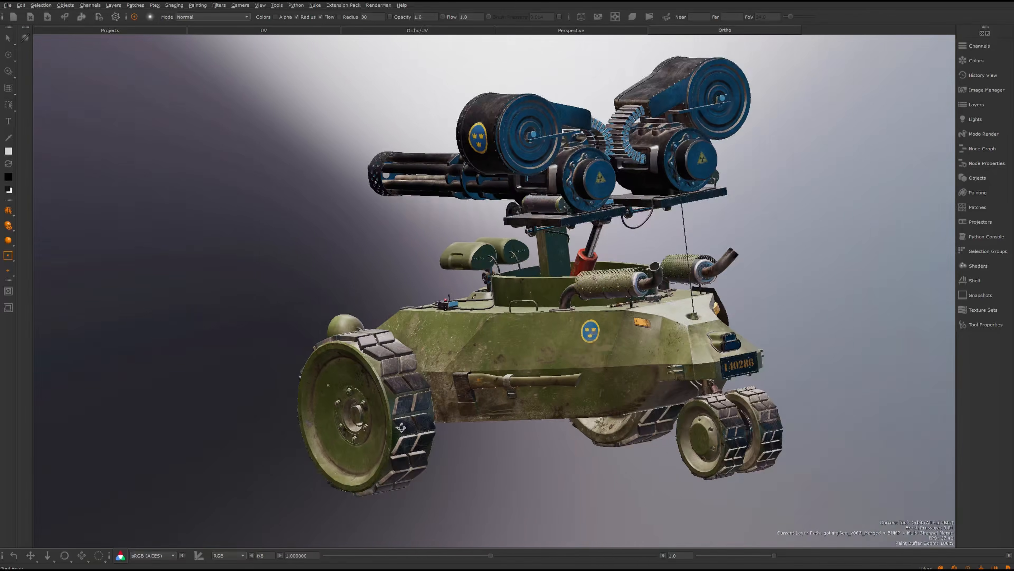
{"action": "left_click_drag", "start_coordinate": [402, 427], "coordinate": [550, 273], "text": "alt"}
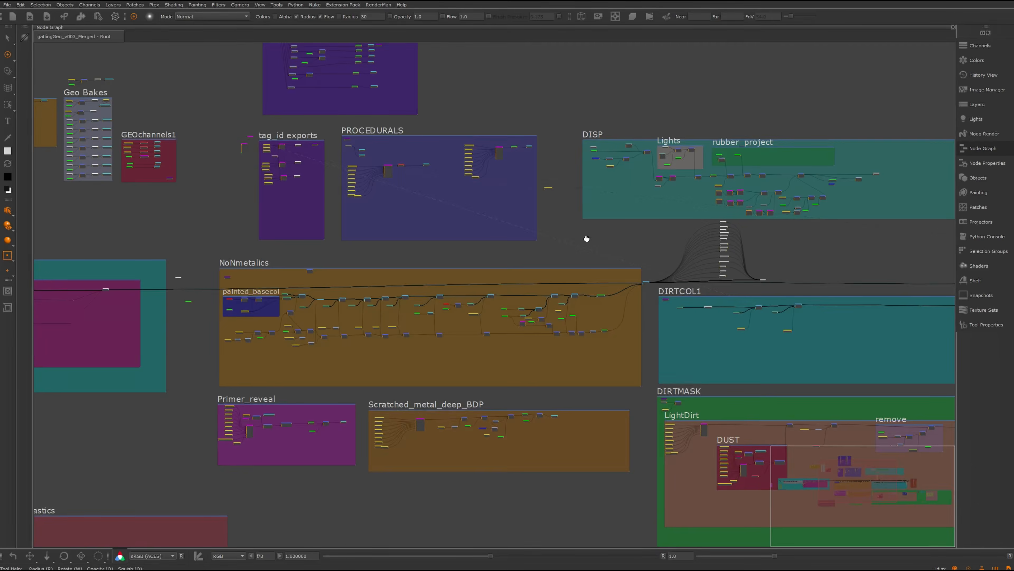
Step: View the gatling project's node graph around the tag_id exports, PROCEDURALS and NoNmetalics backdrops
{"action": "middle_click_drag", "start_coordinate": [584, 236], "coordinate": [663, 257]}
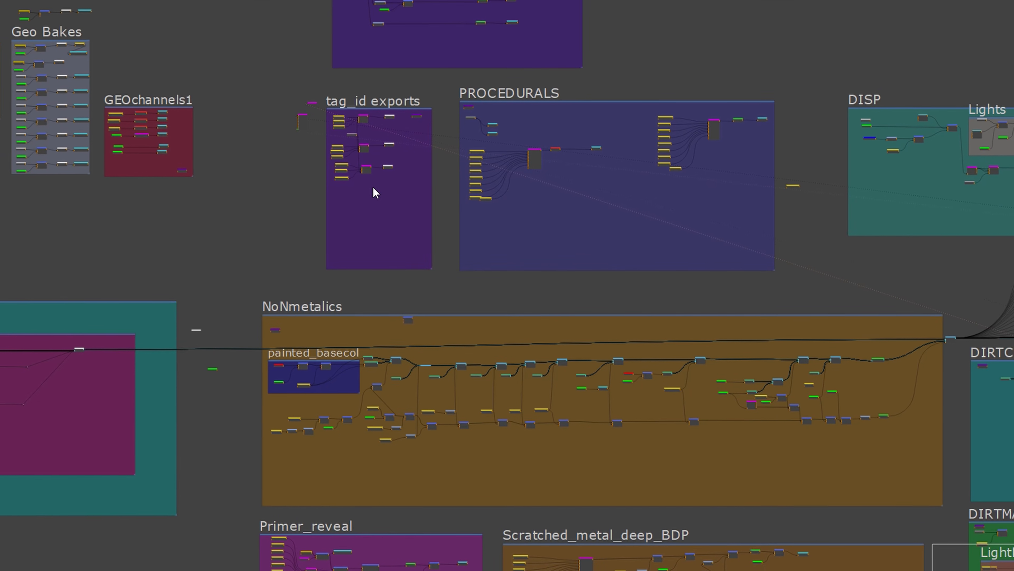
{"action": "scroll", "coordinate": [445, 200], "scroll_direction": "down", "scroll_amount": 2}
{"action": "scroll", "coordinate": [444, 200], "scroll_direction": "down", "scroll_amount": 1}
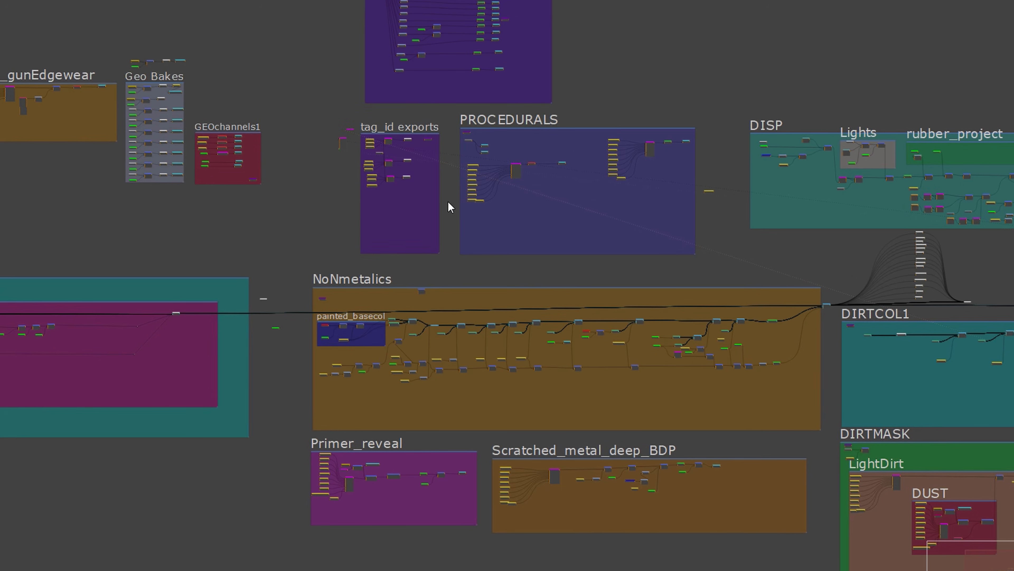